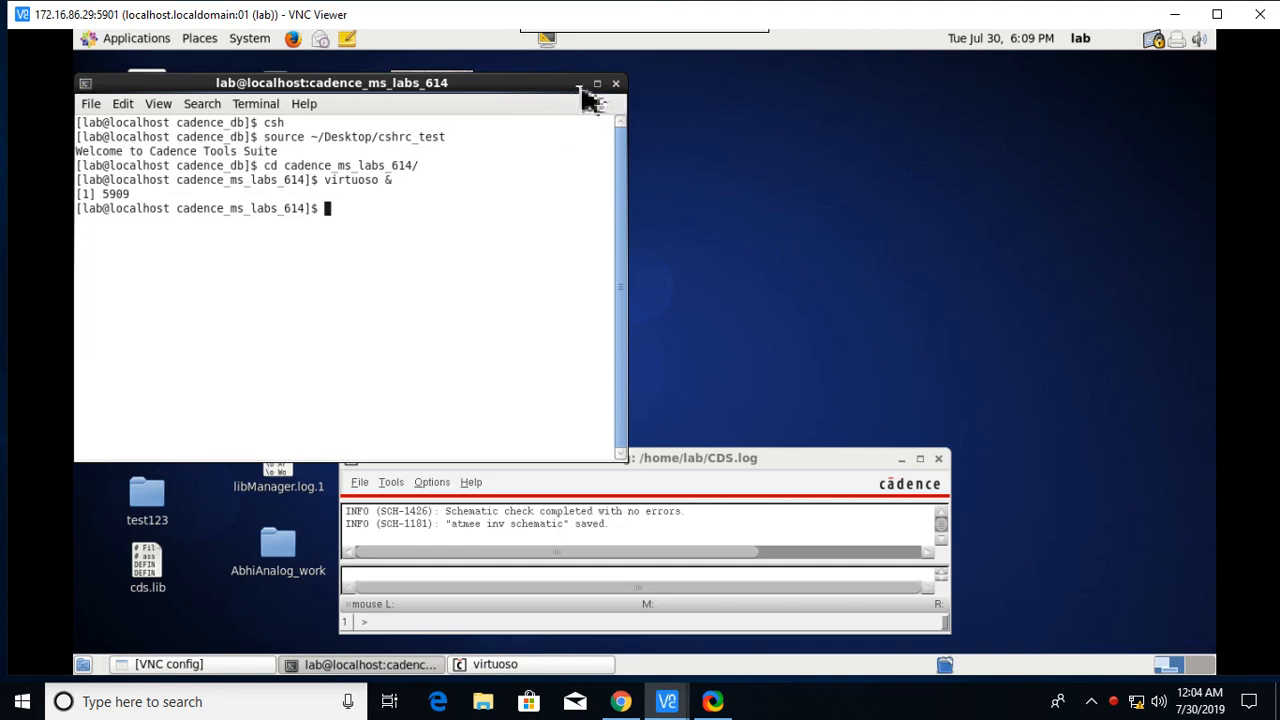
Create a new library named atmece attached to the existing technology library gpdk180.
left_click(580, 86)
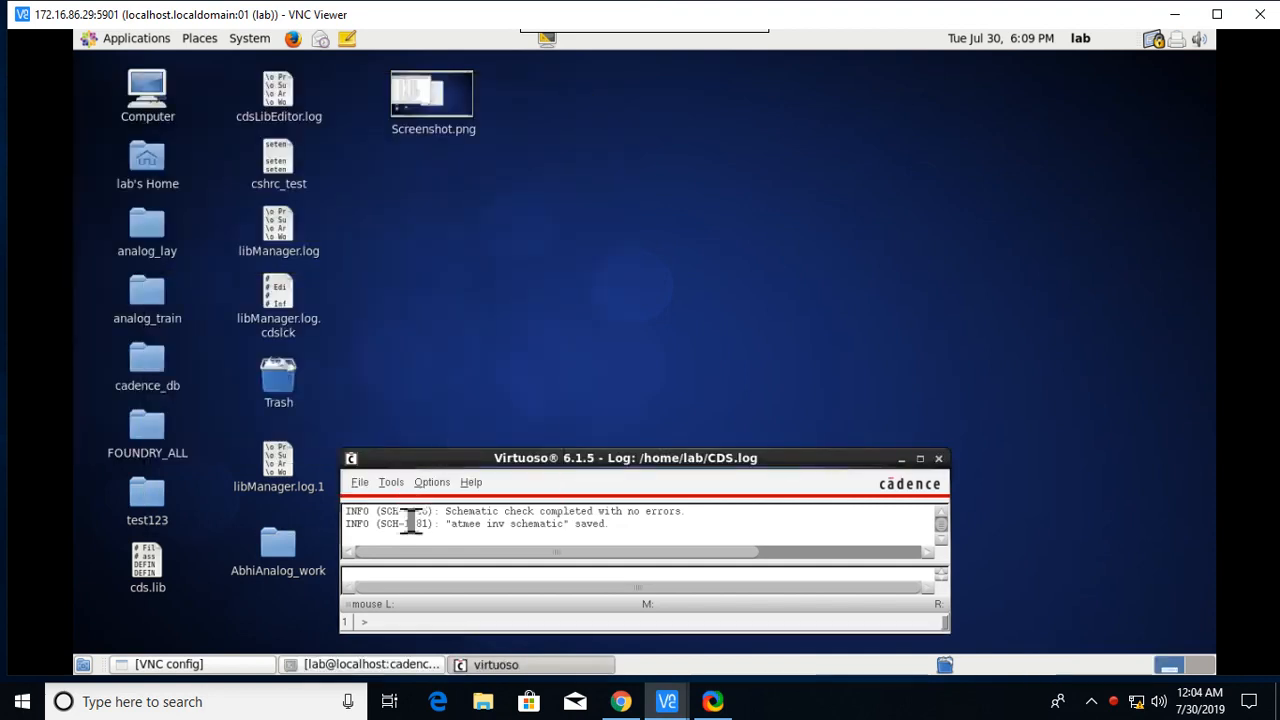
left_click(359, 484)
mouse_move(490, 150)
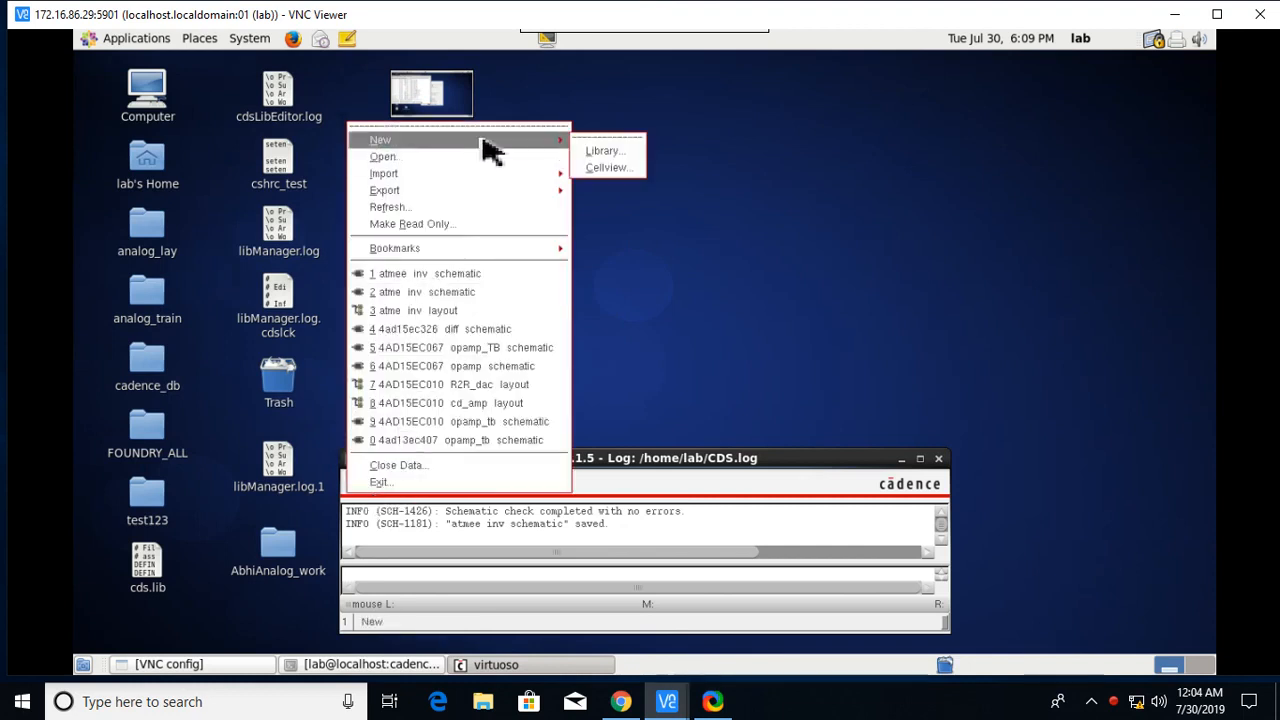
left_click(603, 152)
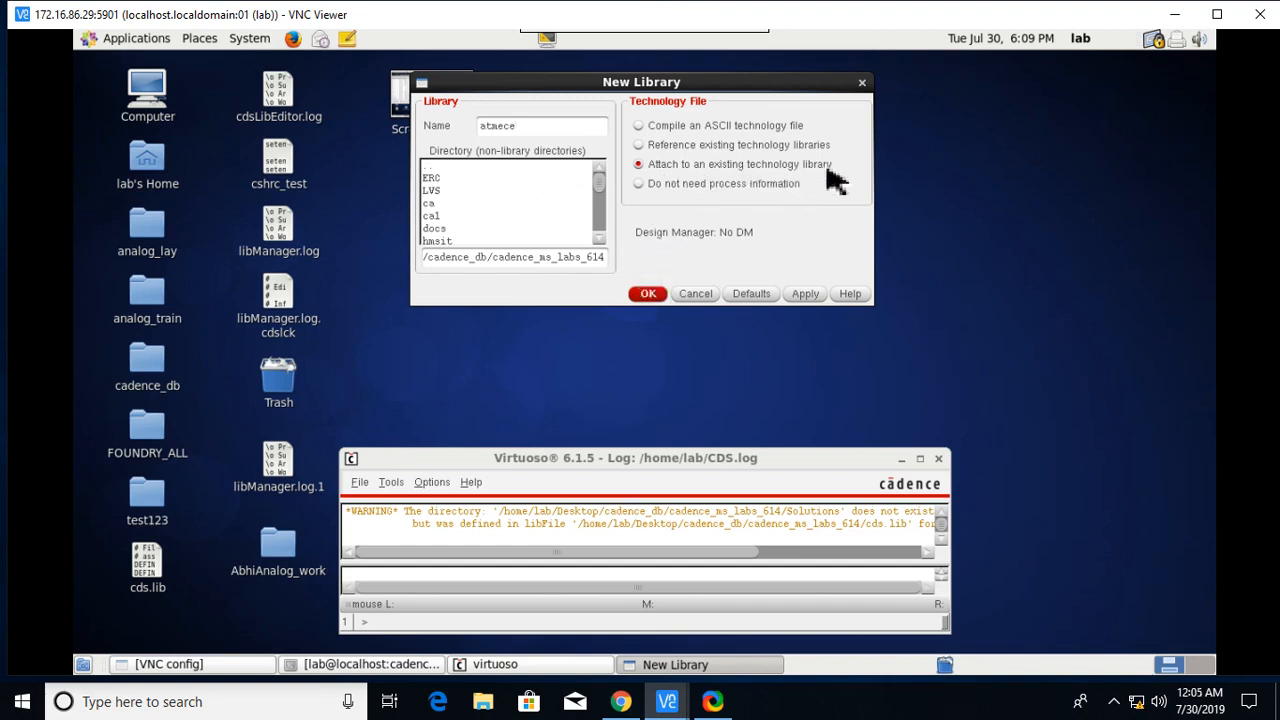
left_click(650, 294)
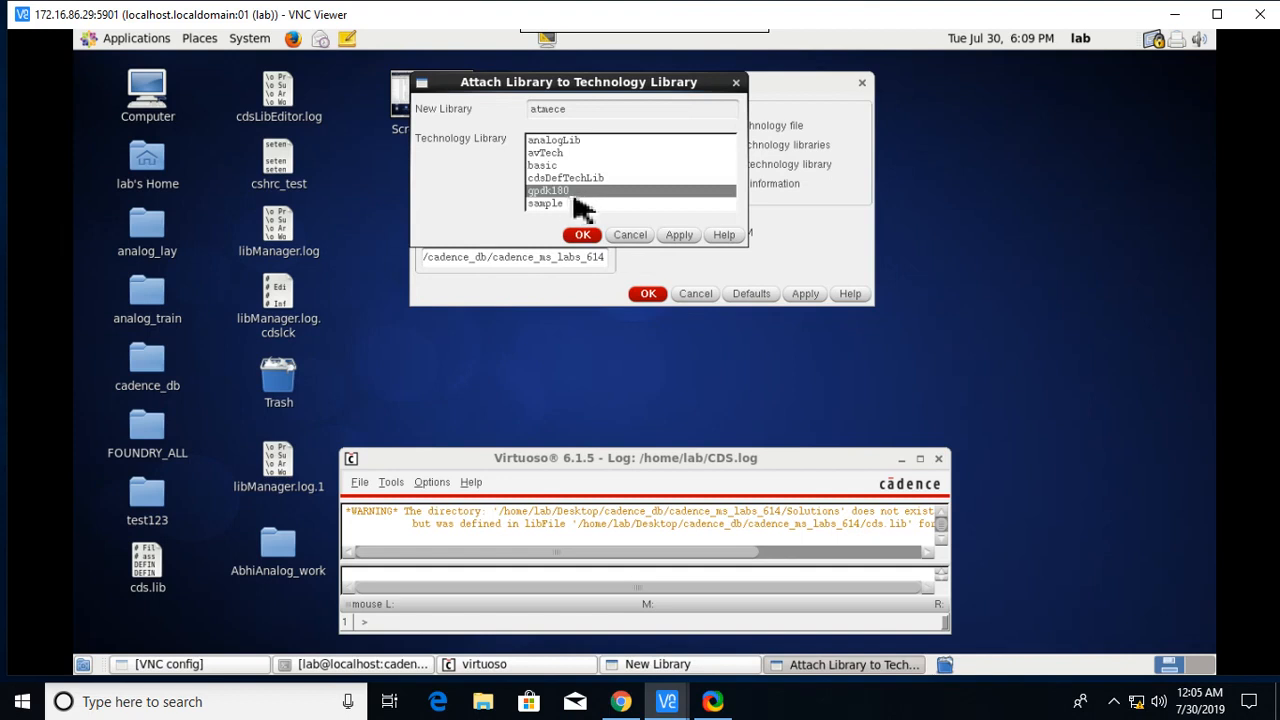
left_click(584, 236)
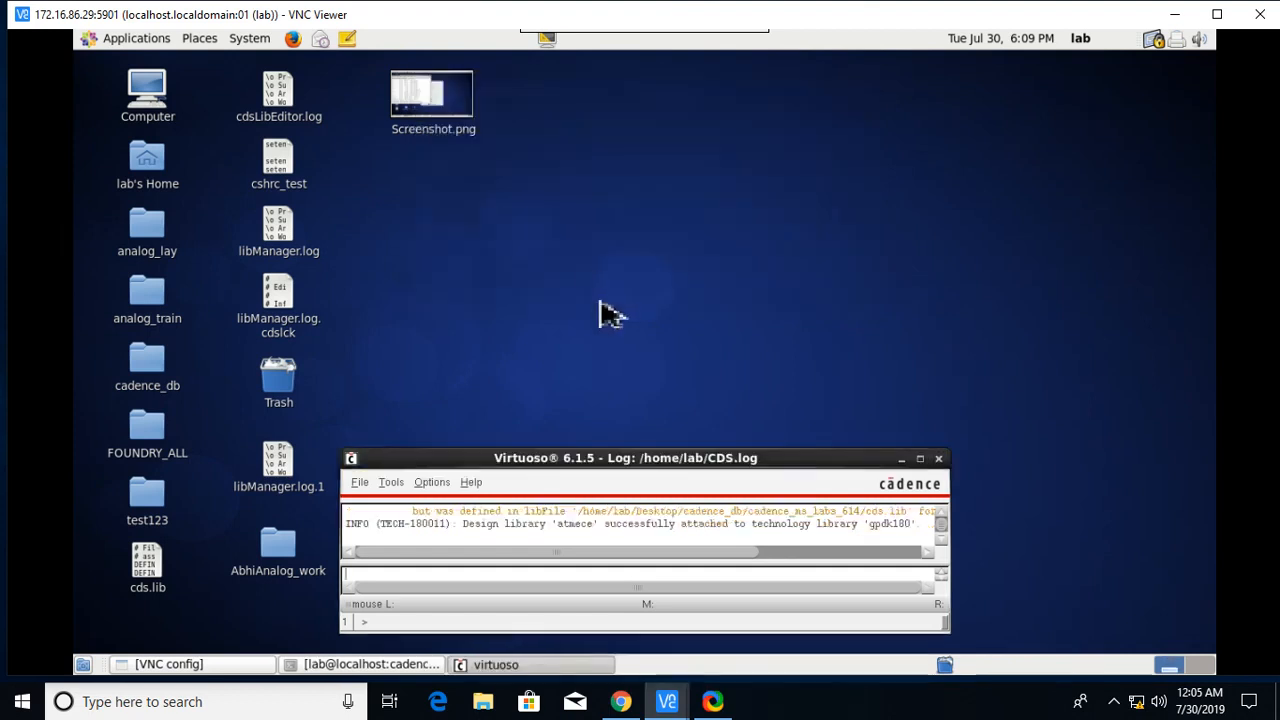
Create a schematic cellview for cell inv in the atmece library and maximize its editor window.
left_click(358, 482)
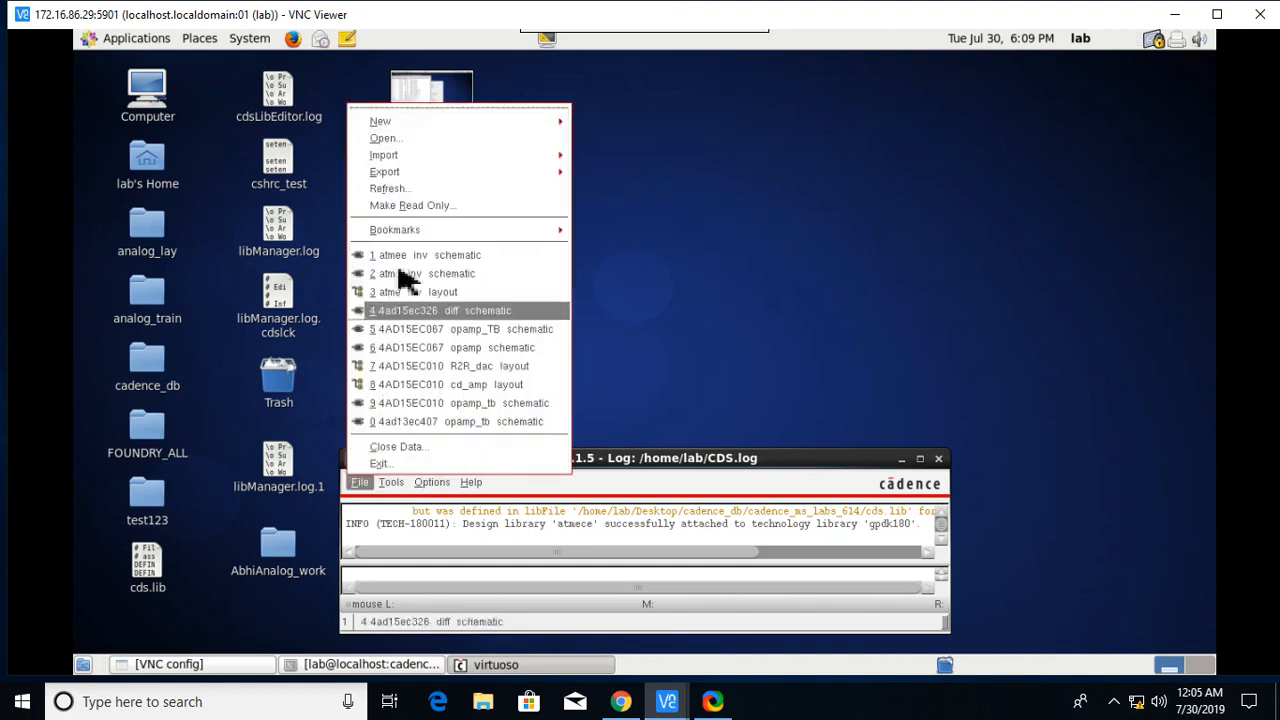
mouse_move(445, 121)
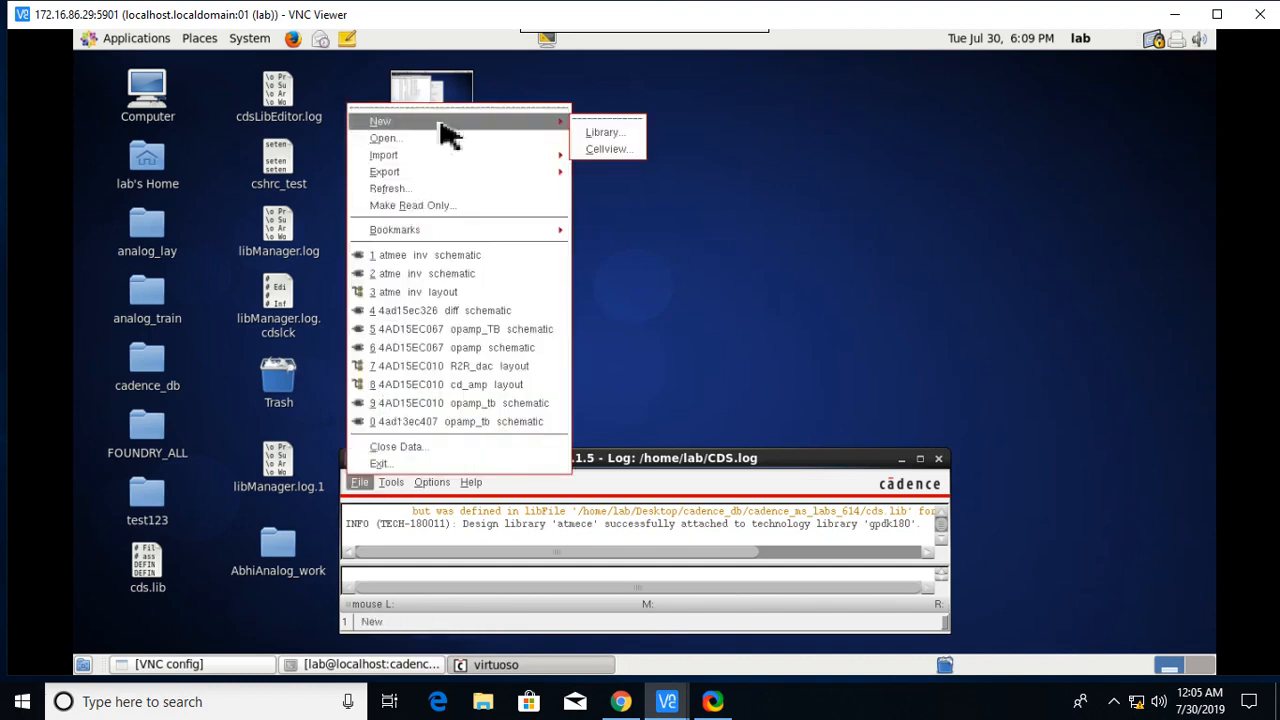
left_click(603, 149)
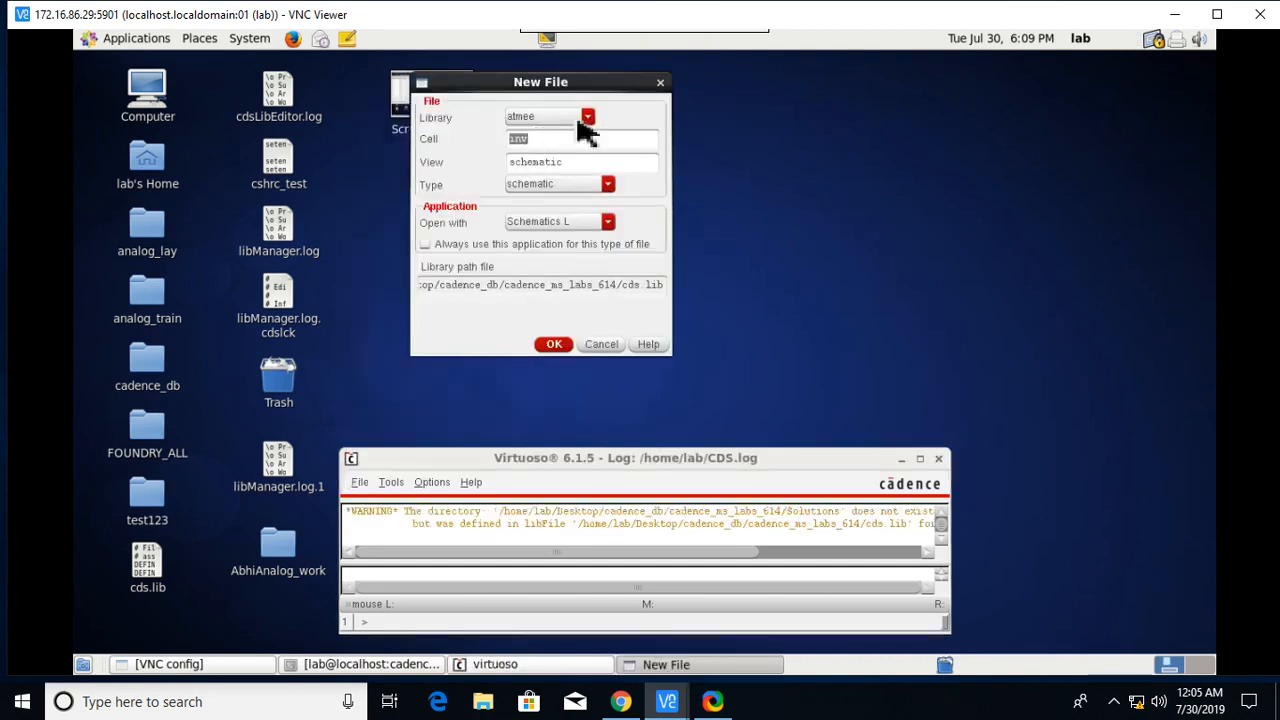
left_click(587, 116)
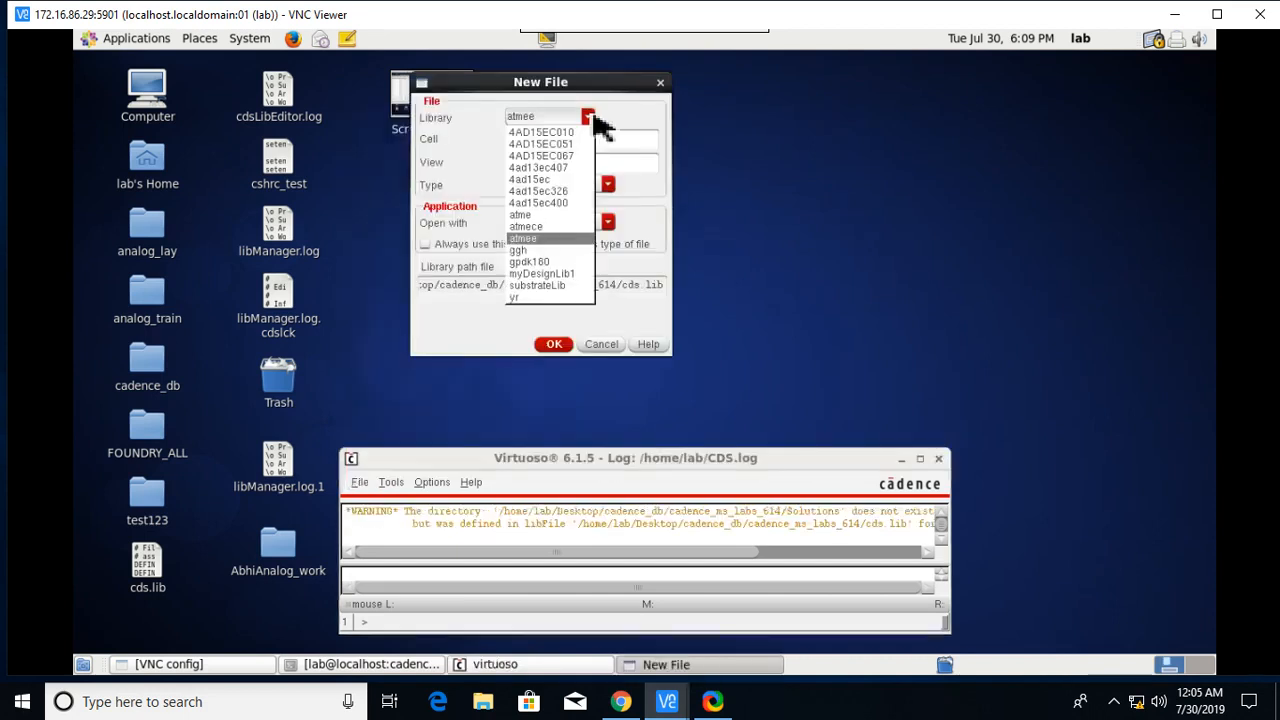
left_click(572, 227)
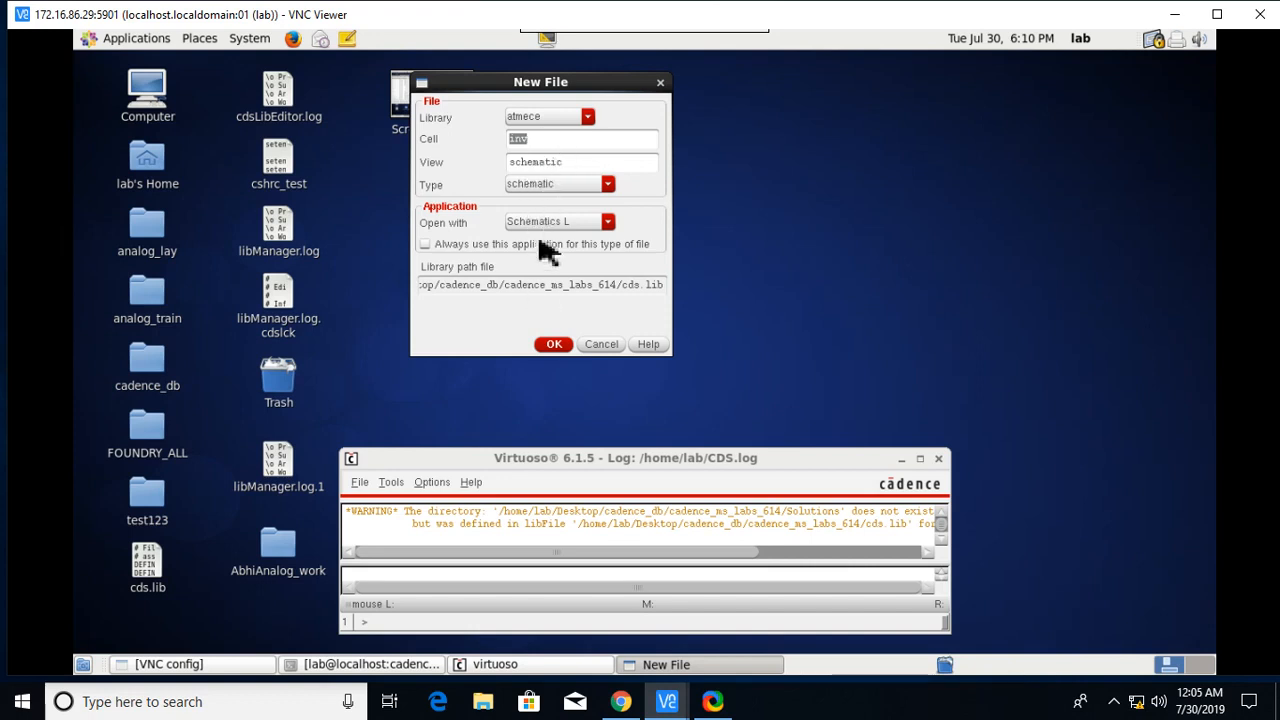
left_click(555, 344)
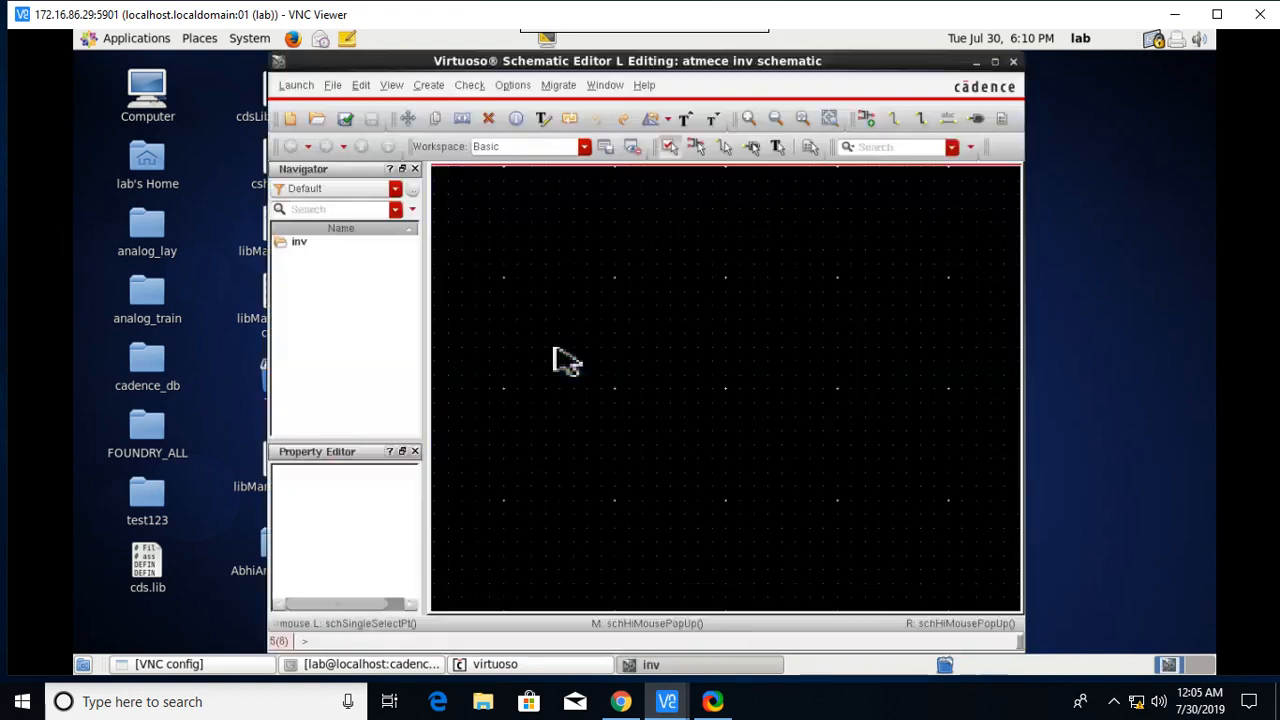
left_click(996, 61)
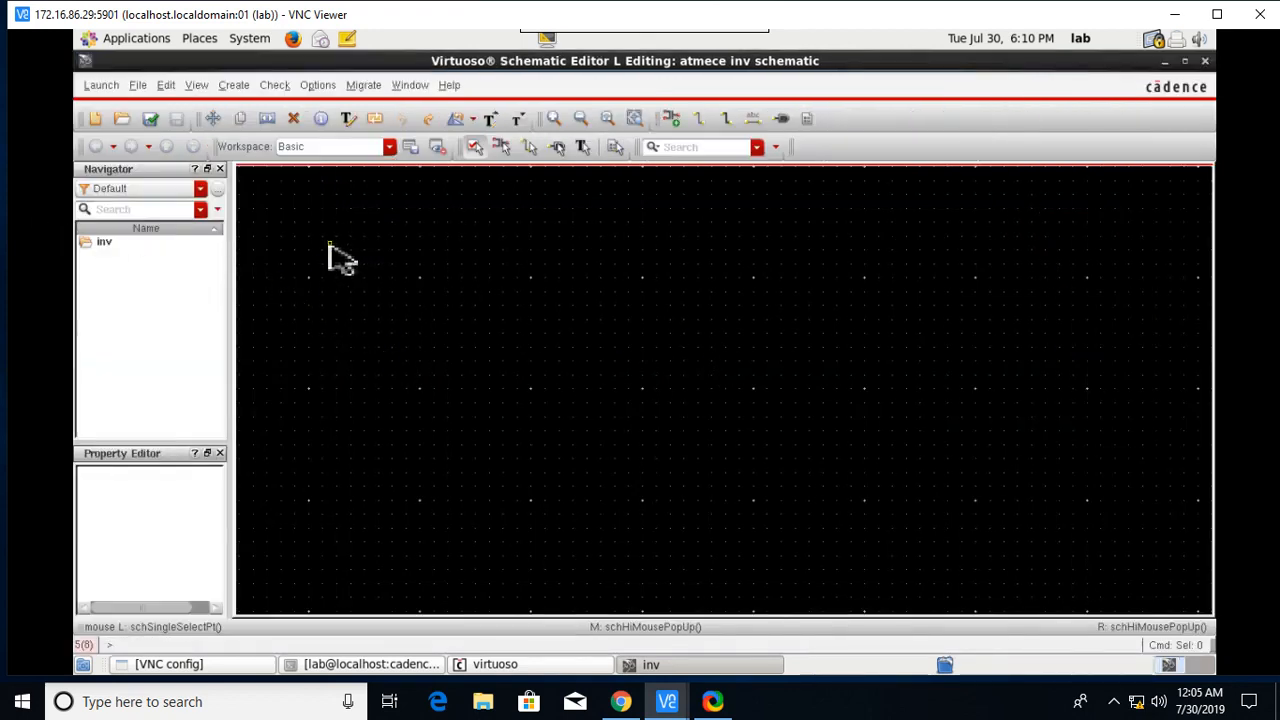
Place a pmos symbol instance from the gpdk180 library in the upper middle of the schematic.
left_click(236, 85)
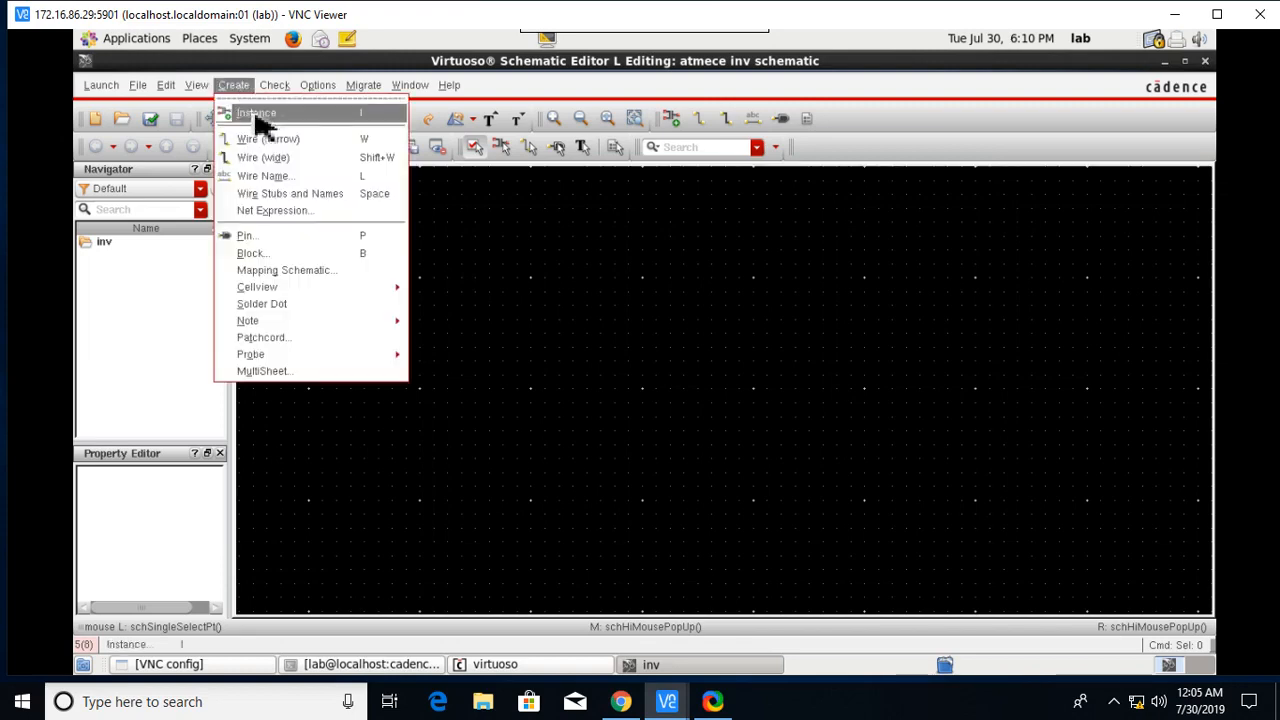
left_click(280, 120)
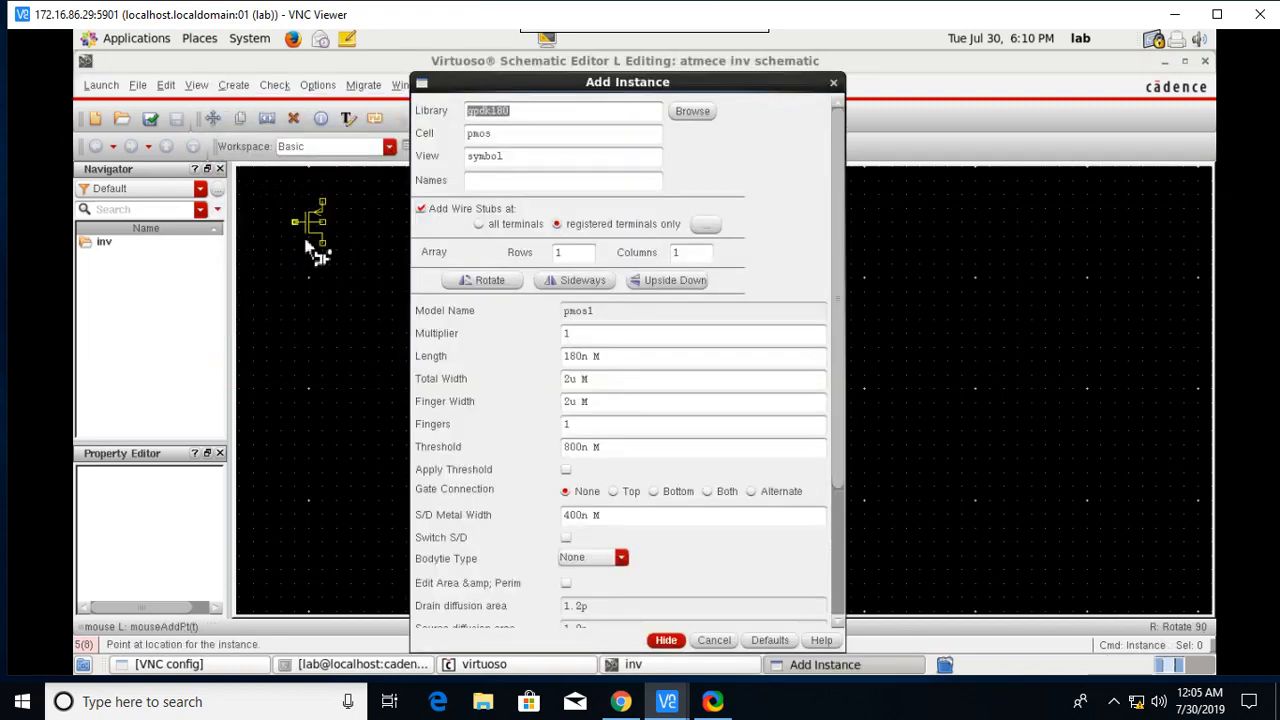
left_click(693, 112)
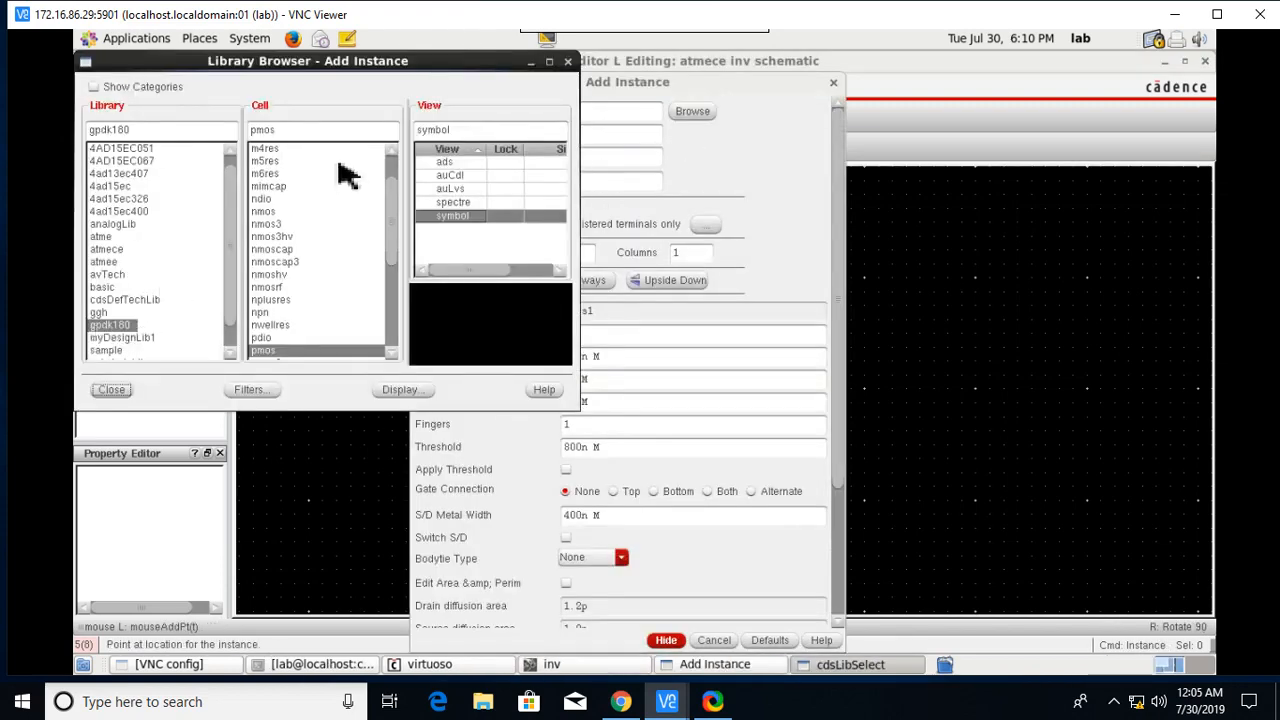
left_click(113, 390)
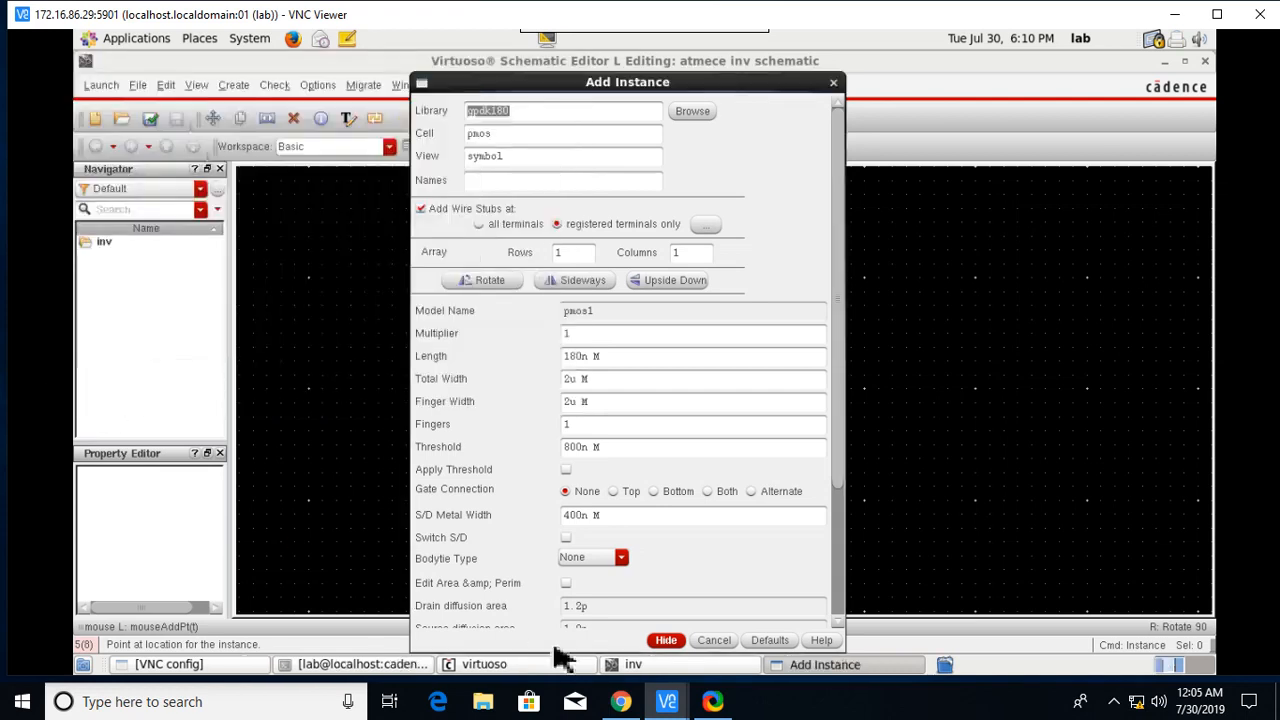
left_click(668, 642)
left_click(628, 288)
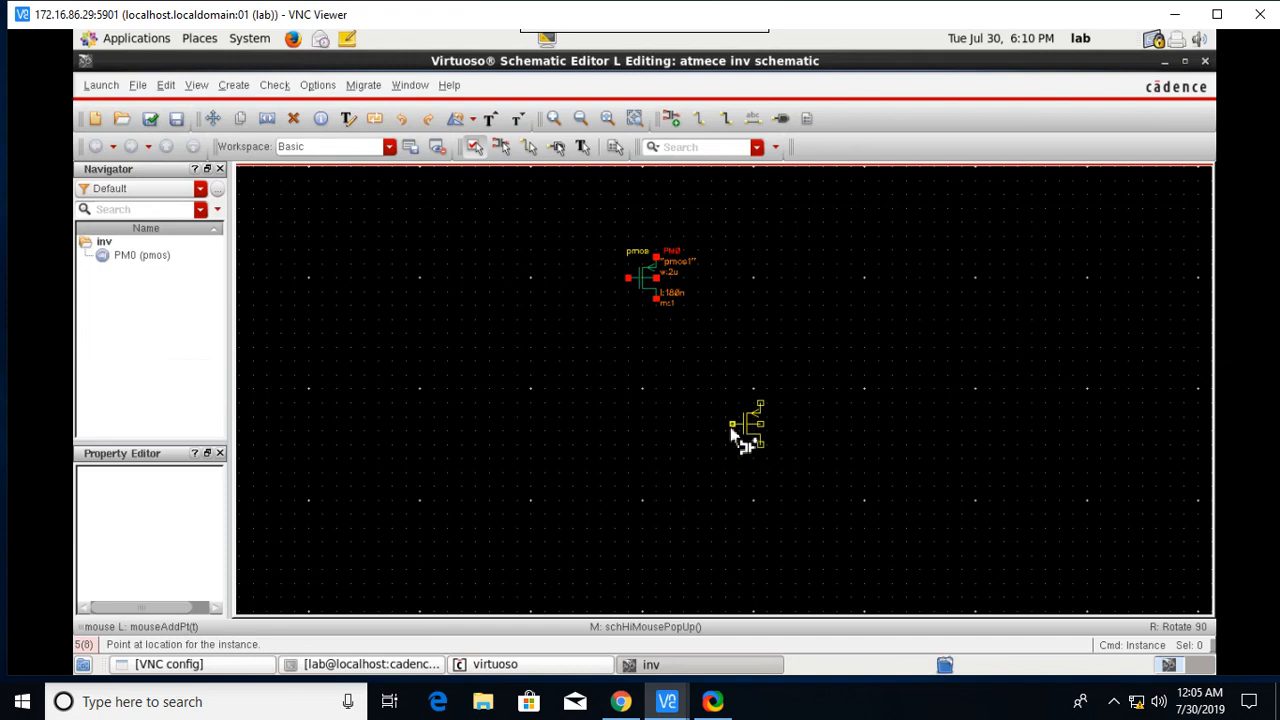
Place a gpdk180 nmos symbol instance below the pmos, and shift the pmos slightly down and to the left.
key("i")
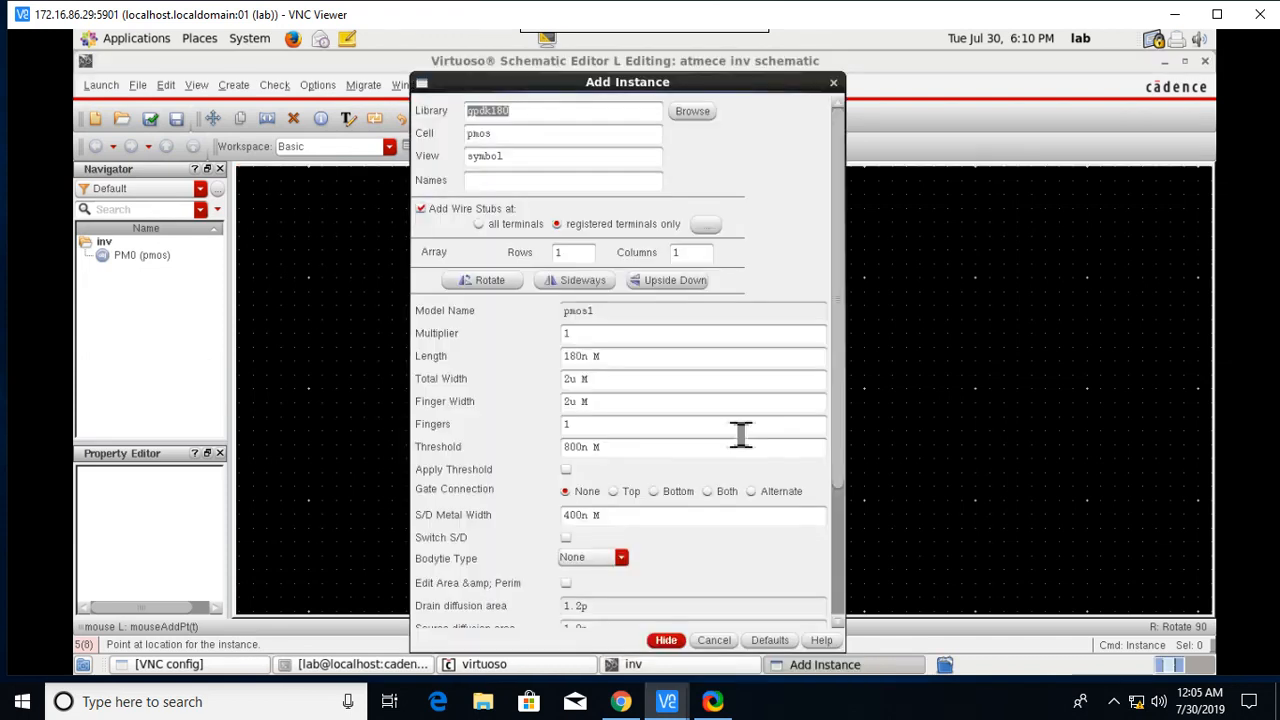
left_click(690, 112)
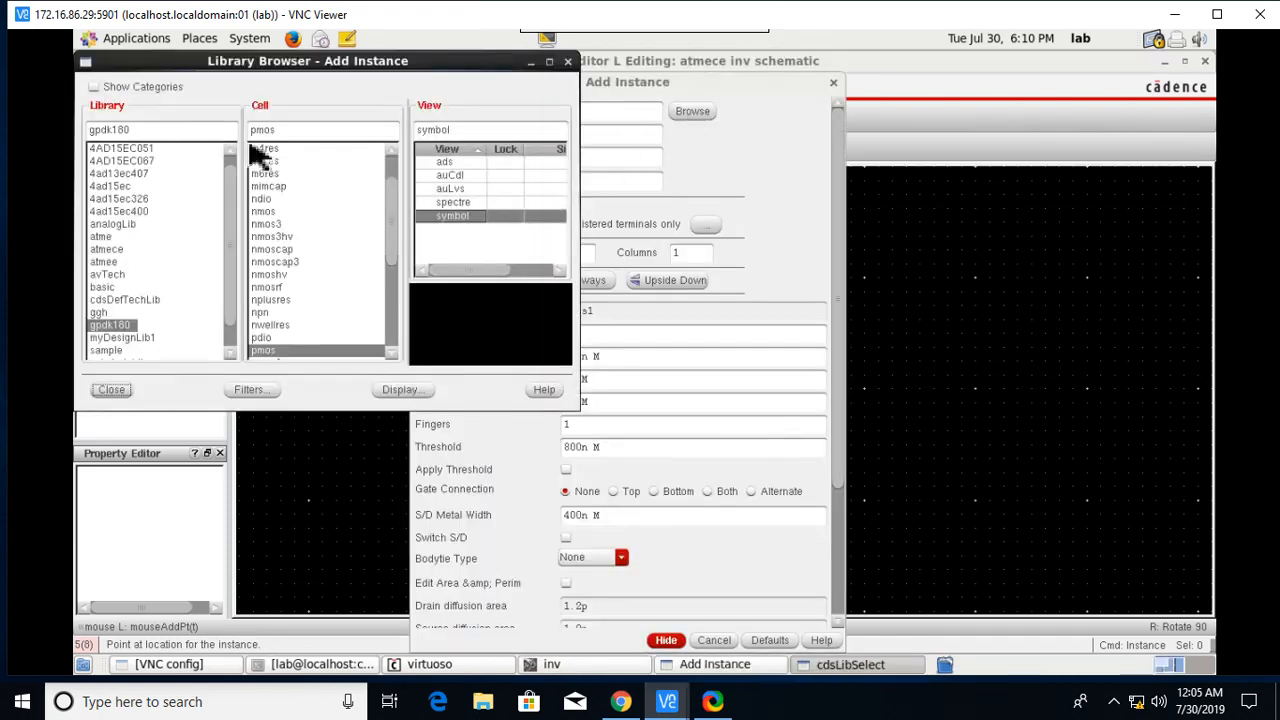
left_click_drag(302, 134, 165, 116)
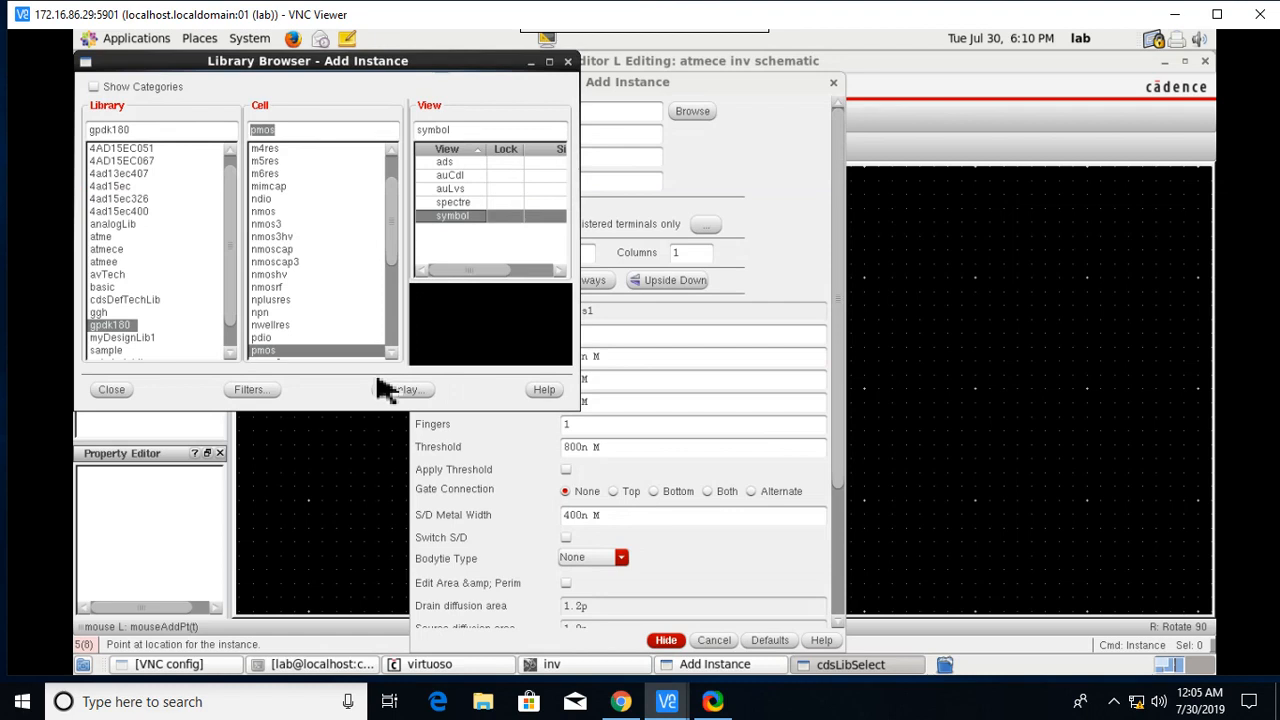
type("nmos")
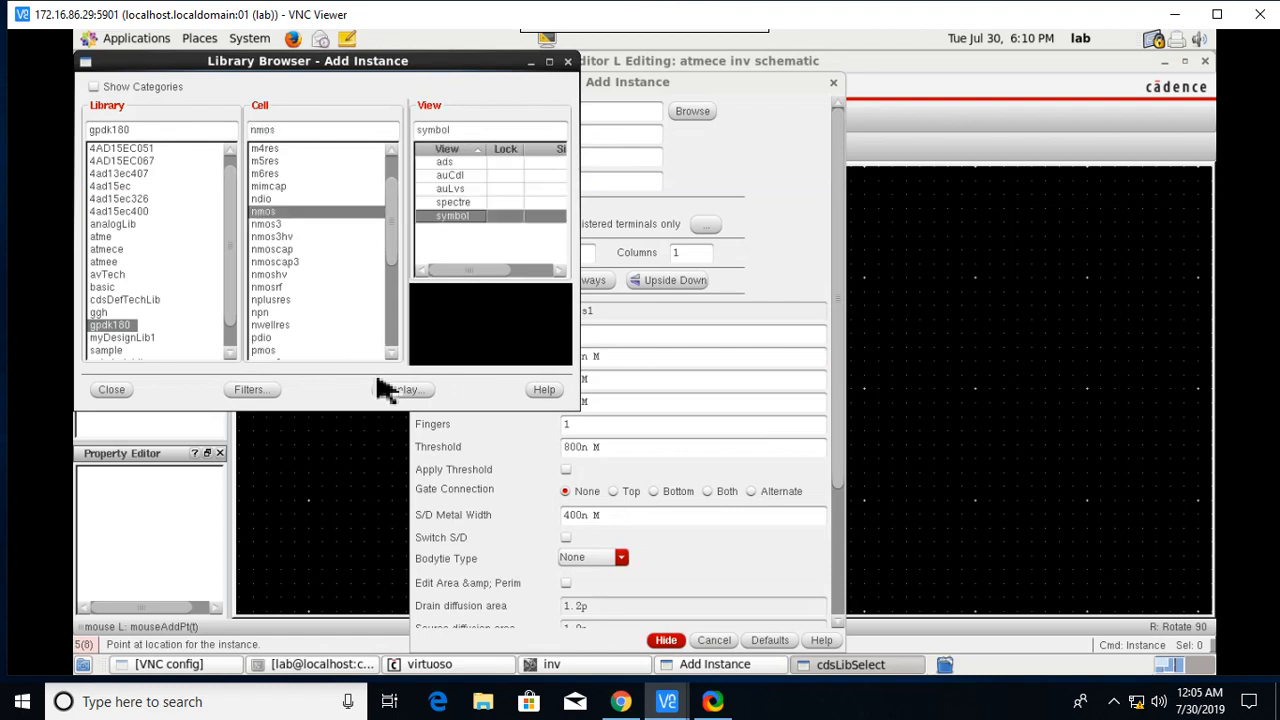
left_click(112, 392)
left_click(666, 640)
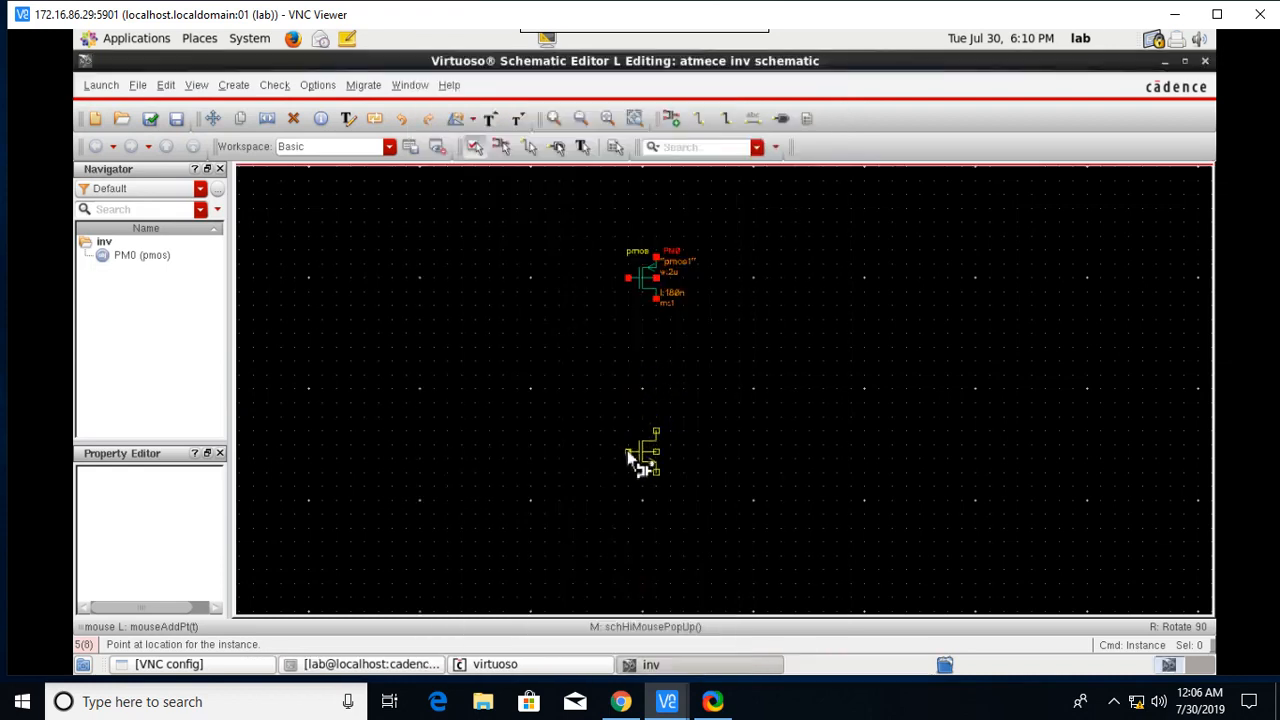
left_click(630, 457)
key("Escape")
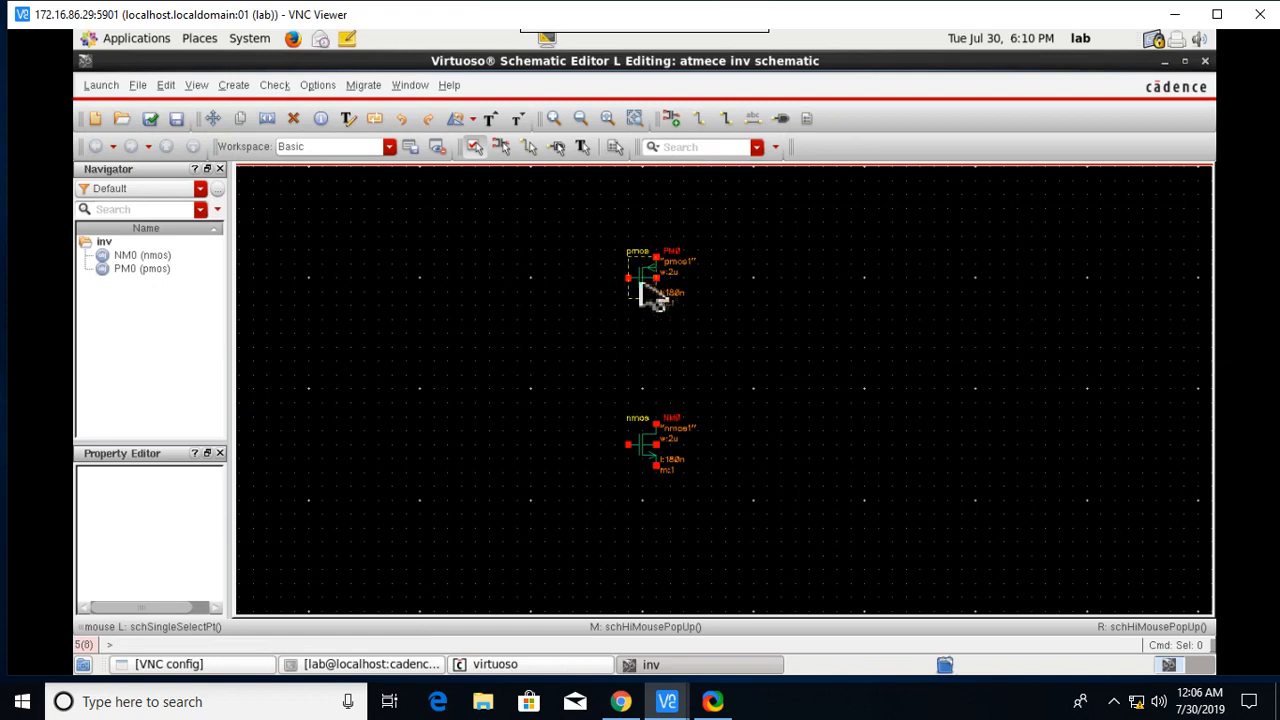
left_click_drag(652, 297, 646, 304)
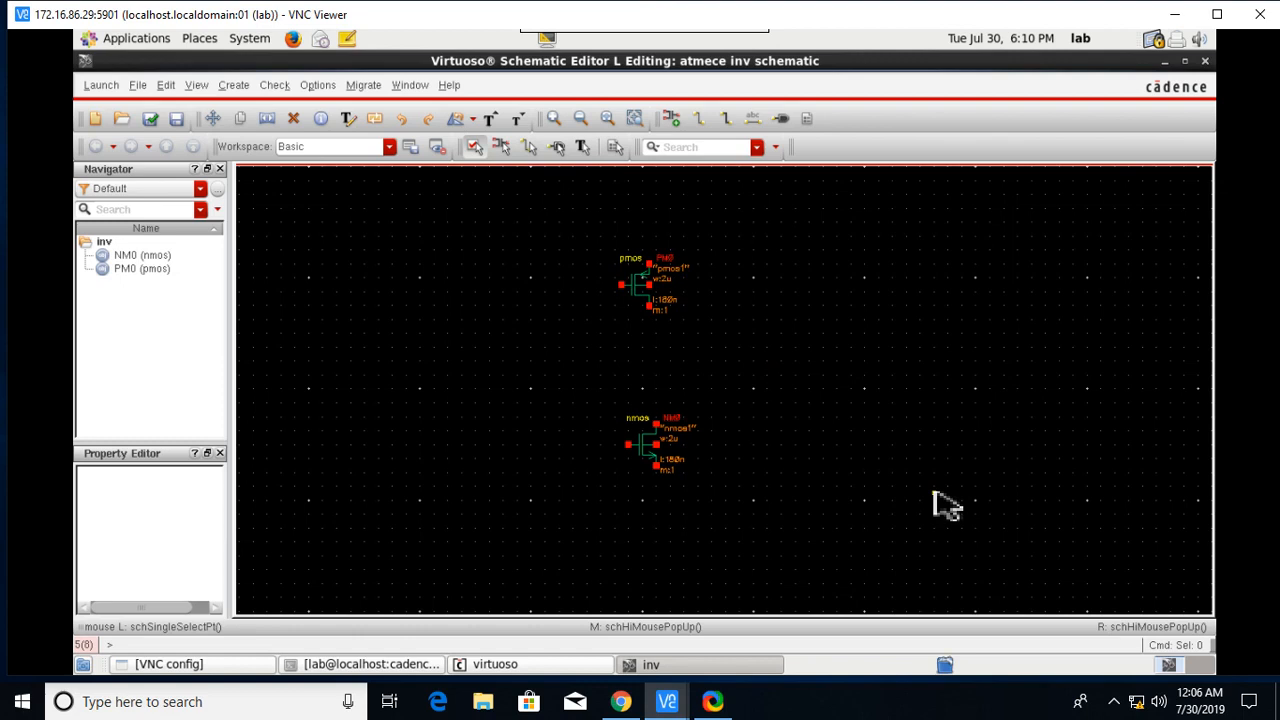
Add input pins vdd above the pmos, vss below the nmos, and vin to the left between the transistors.
key("p")
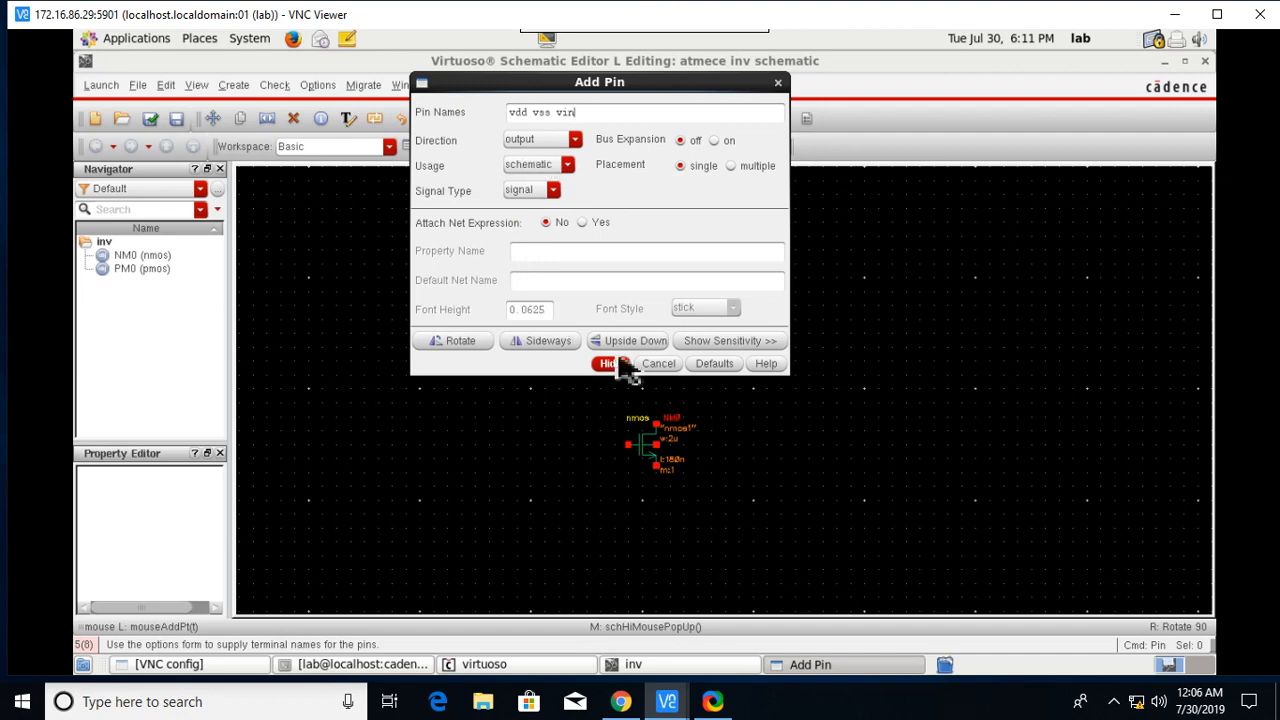
left_click(574, 140)
left_click(545, 156)
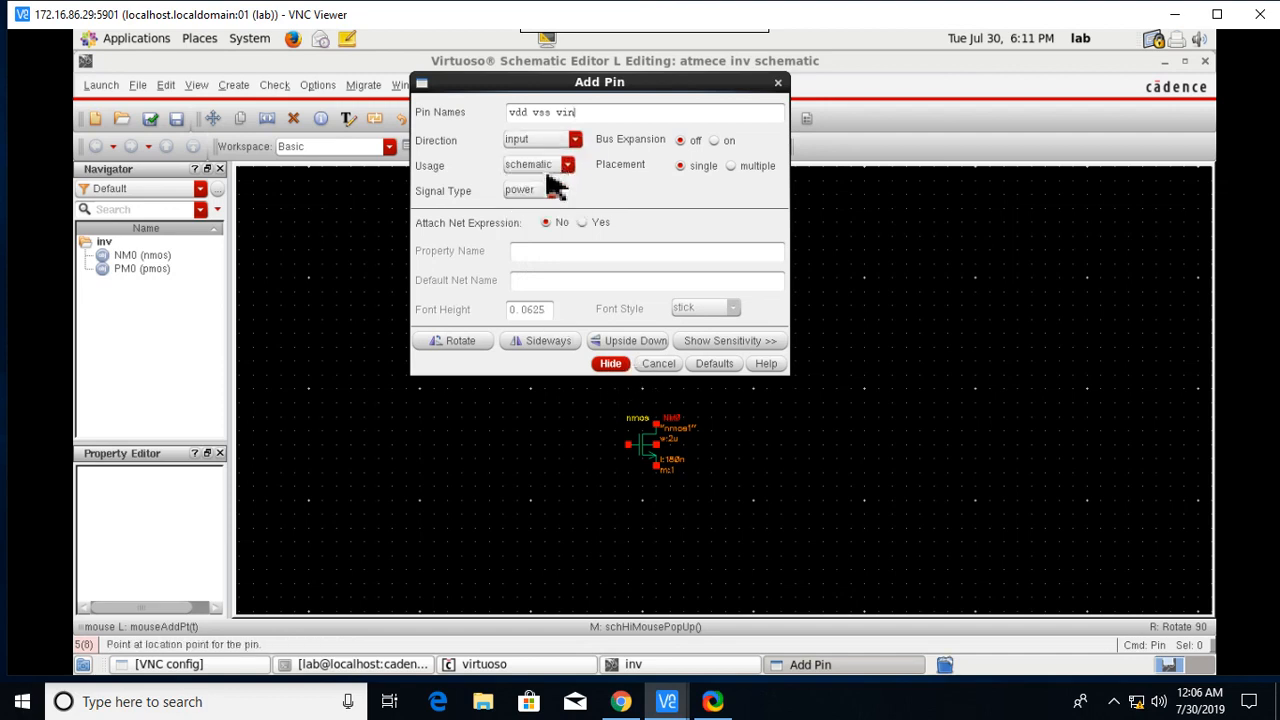
left_click(611, 363)
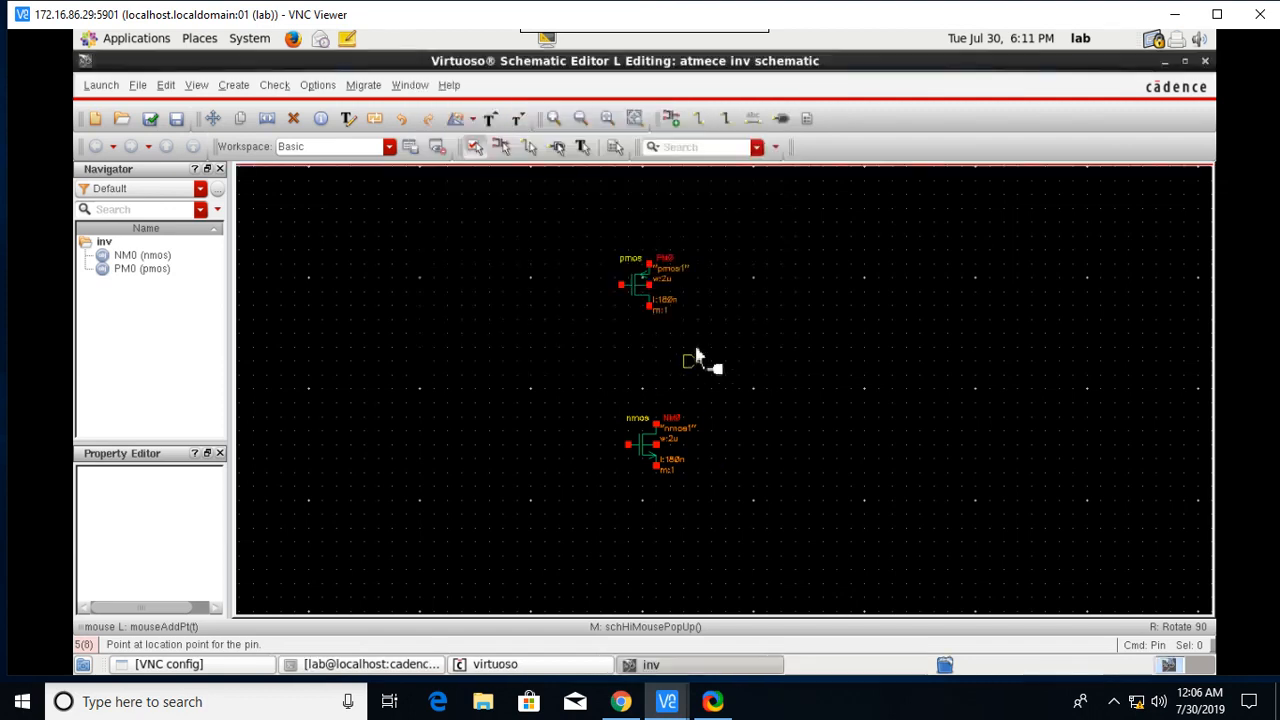
left_click(645, 210)
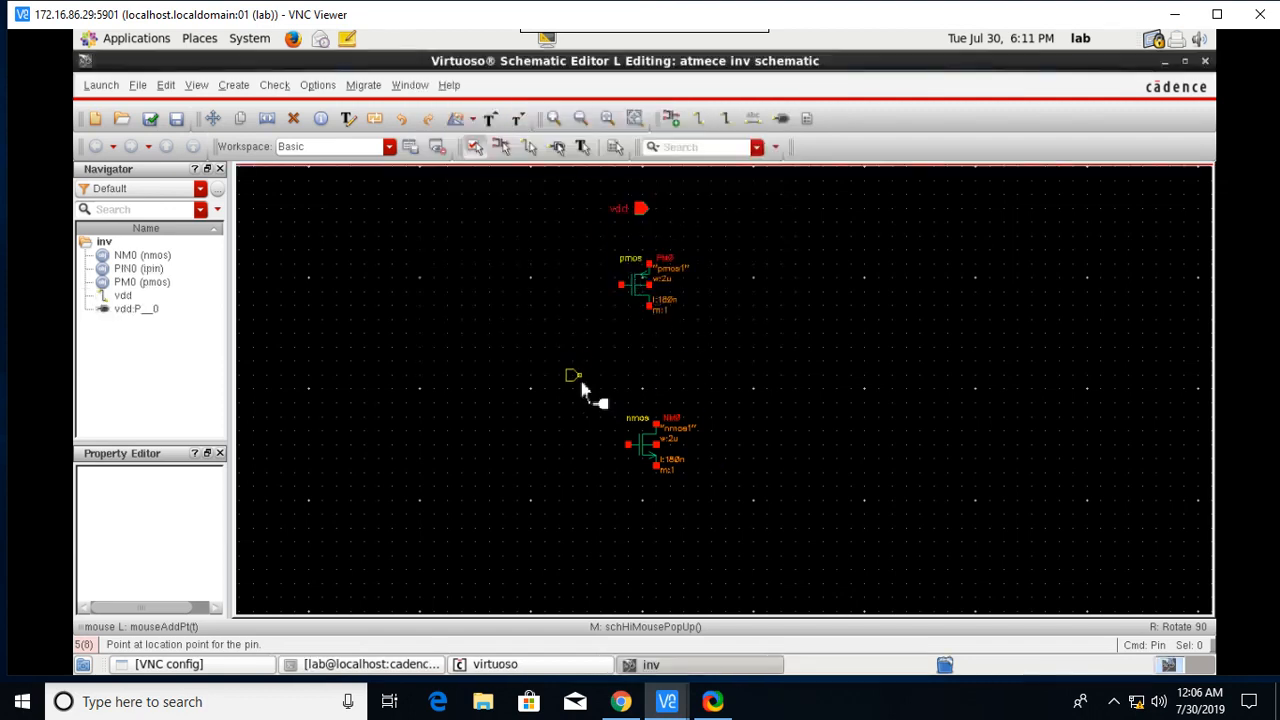
left_click(638, 494)
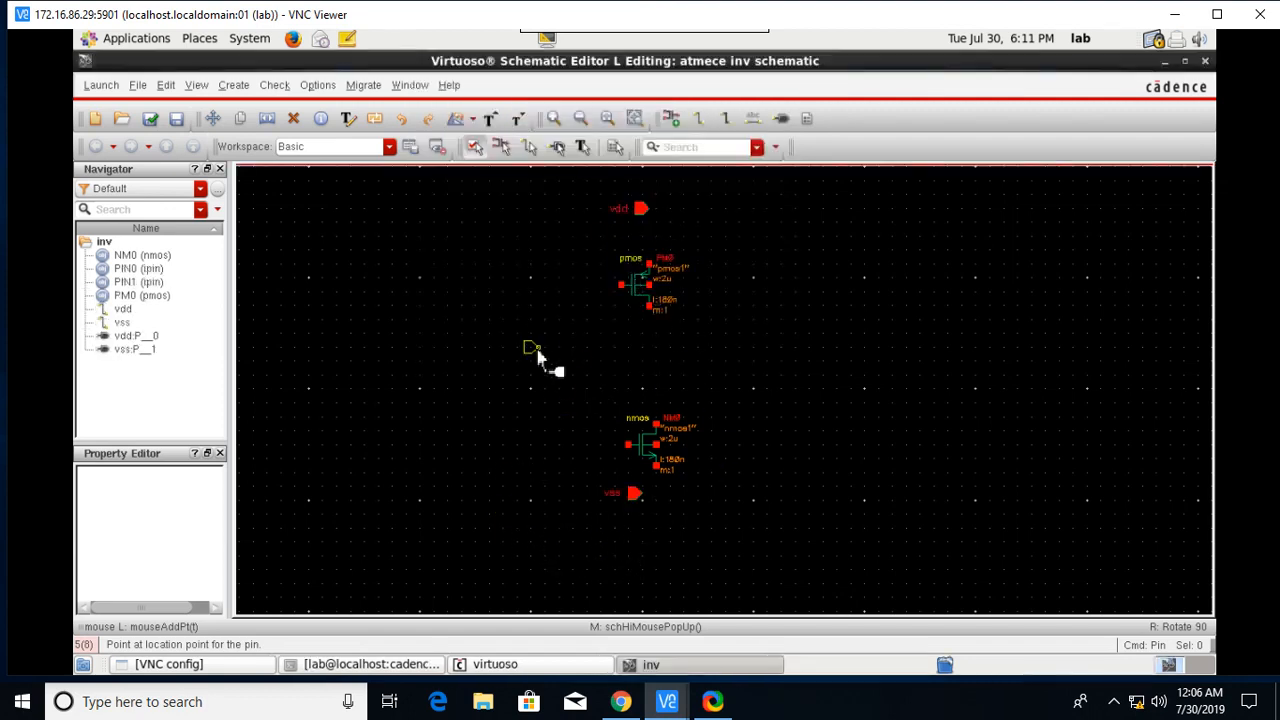
left_click(537, 352)
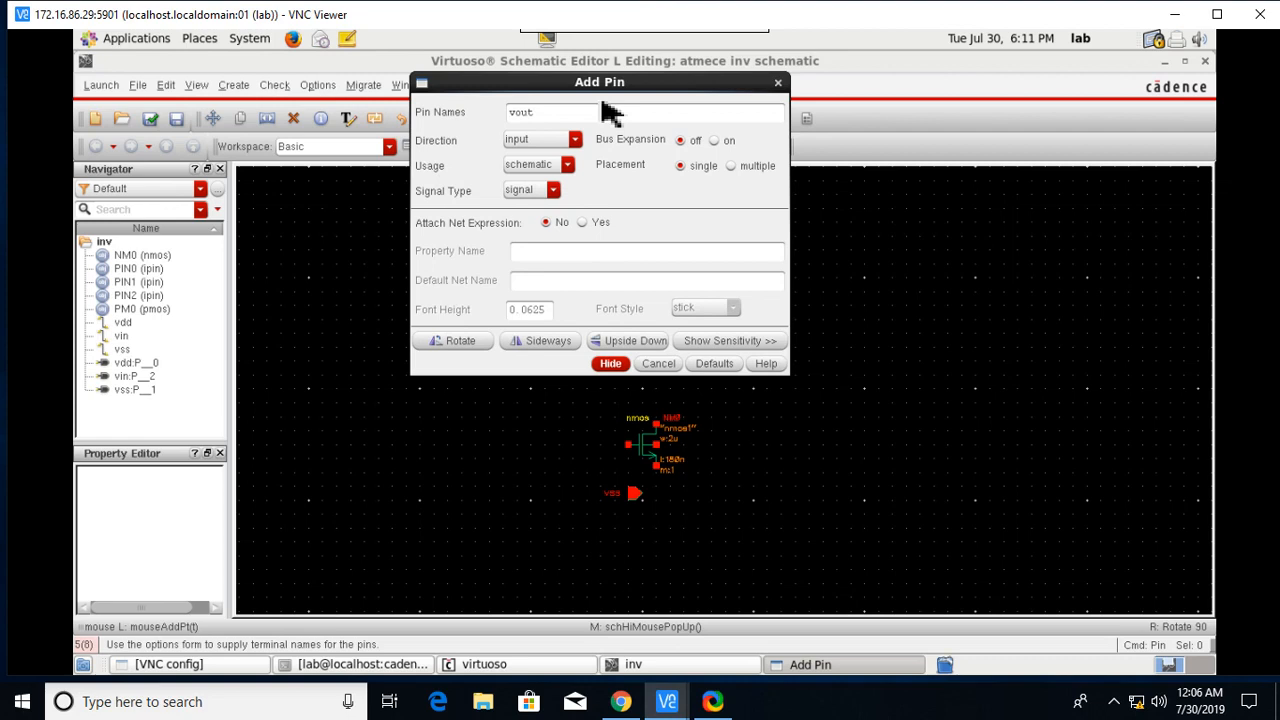
Add an output pin named vout to the right of the transistors, level with the vin pin.
left_click(575, 140)
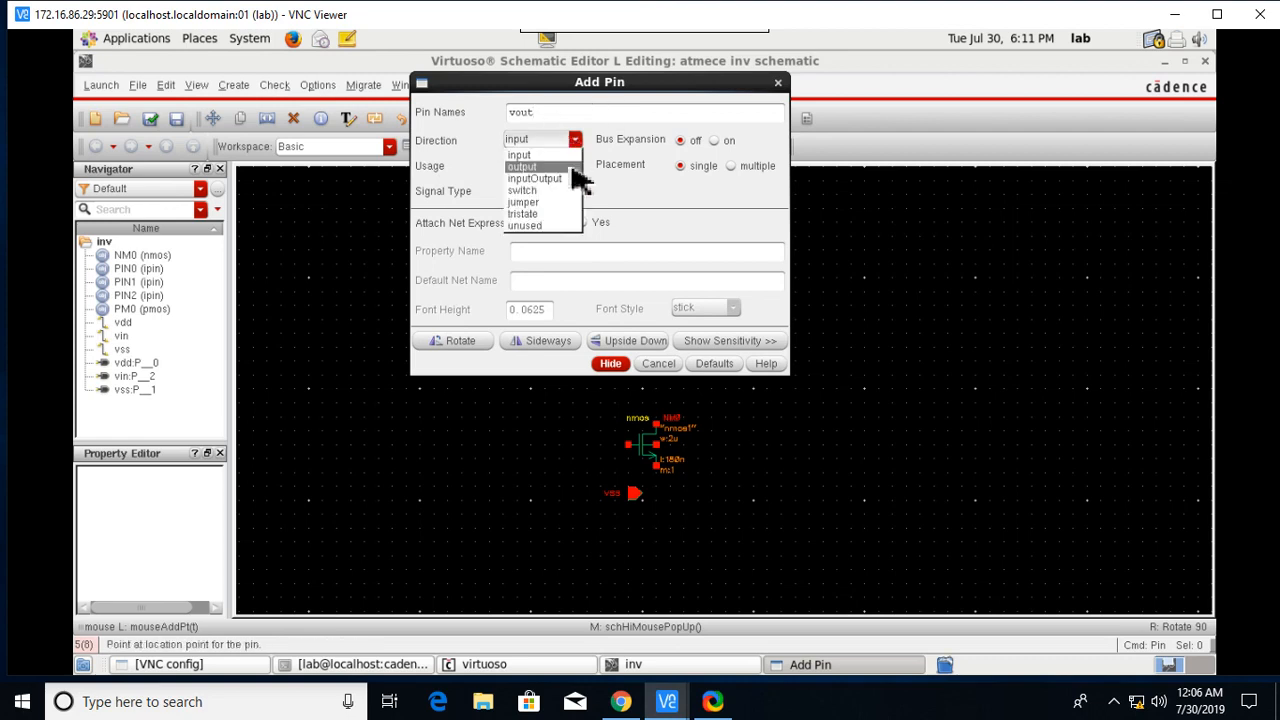
left_click(524, 166)
left_click(610, 363)
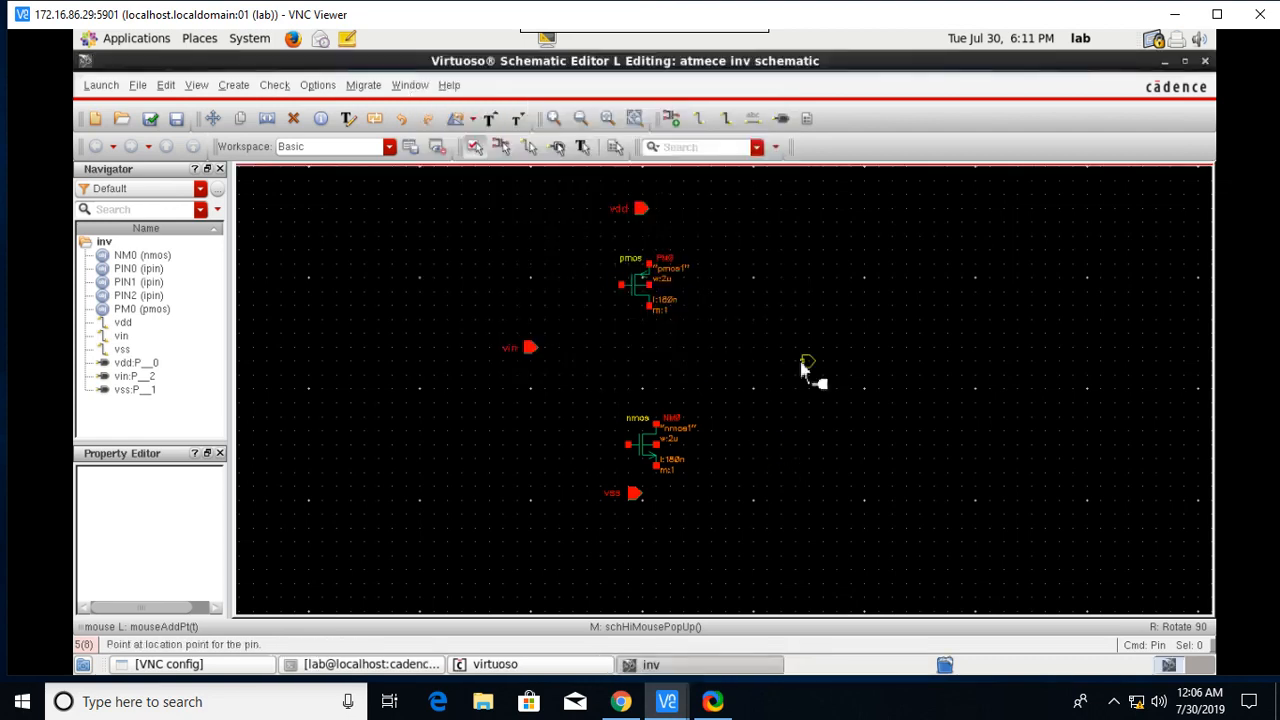
left_click(787, 348)
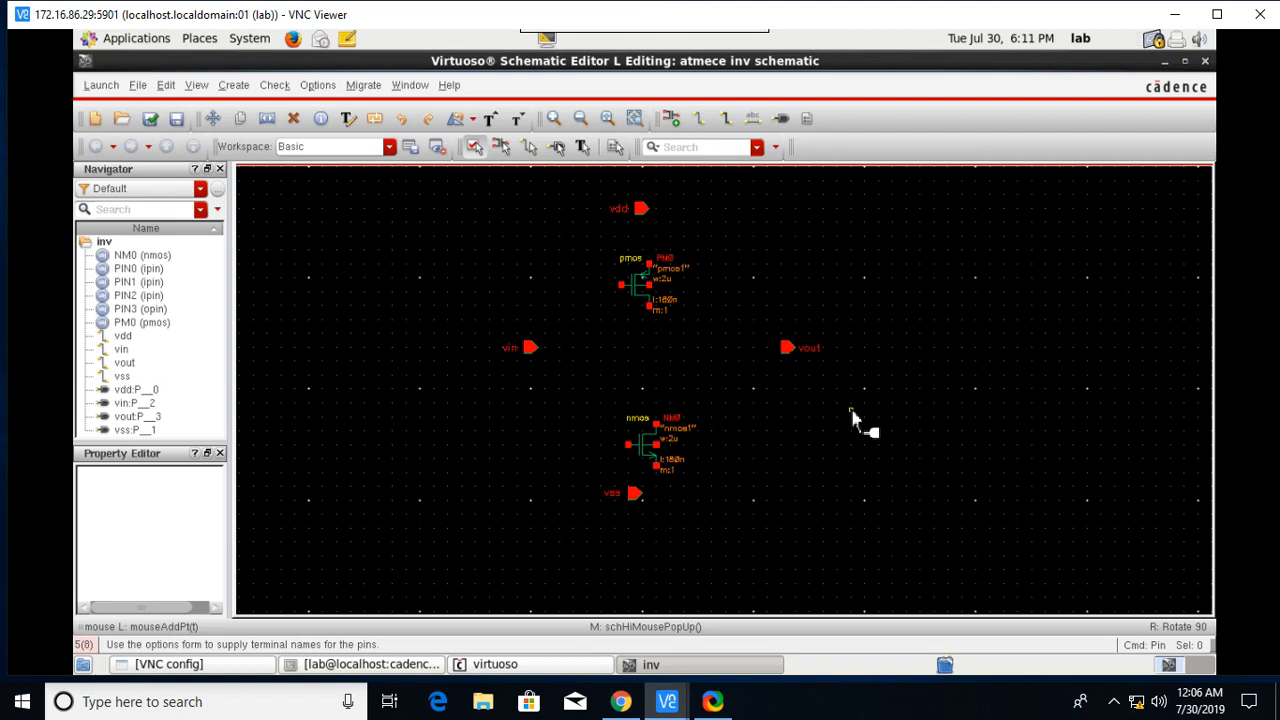
key("Escape")
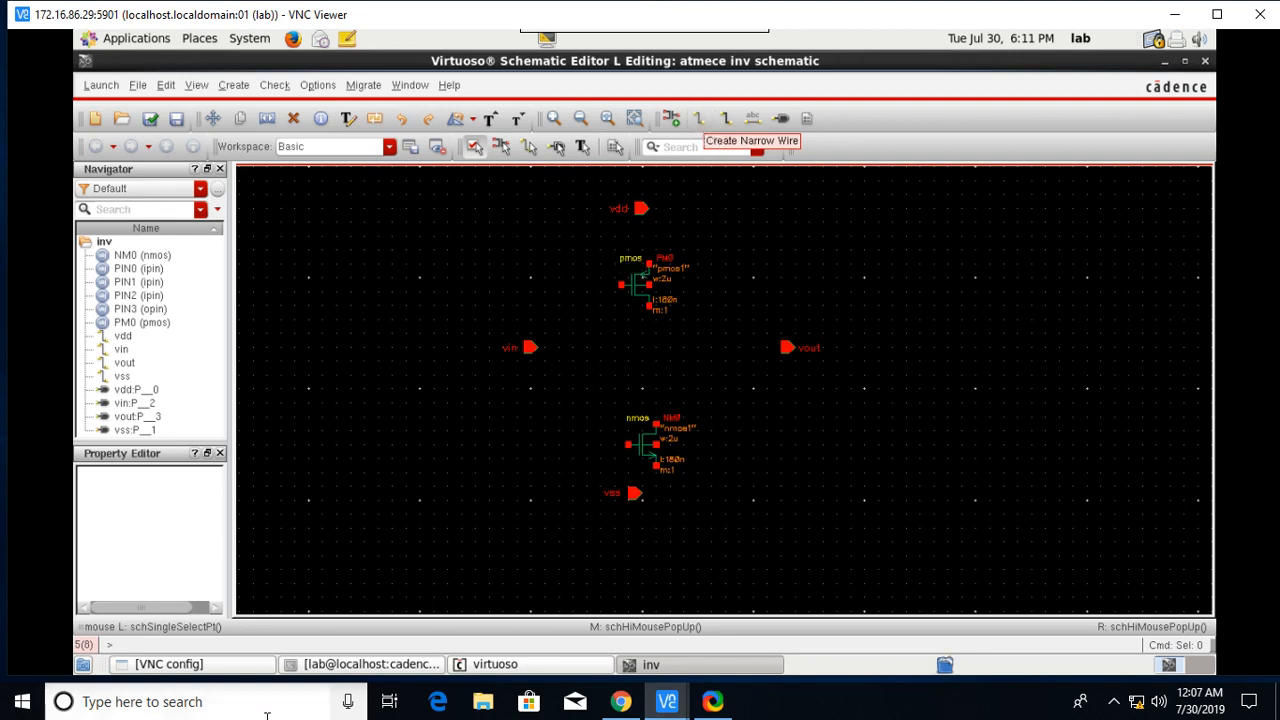
Wire the vdd pin to the pmos source, and the pmos drain to the nmos drain.
left_click(703, 124)
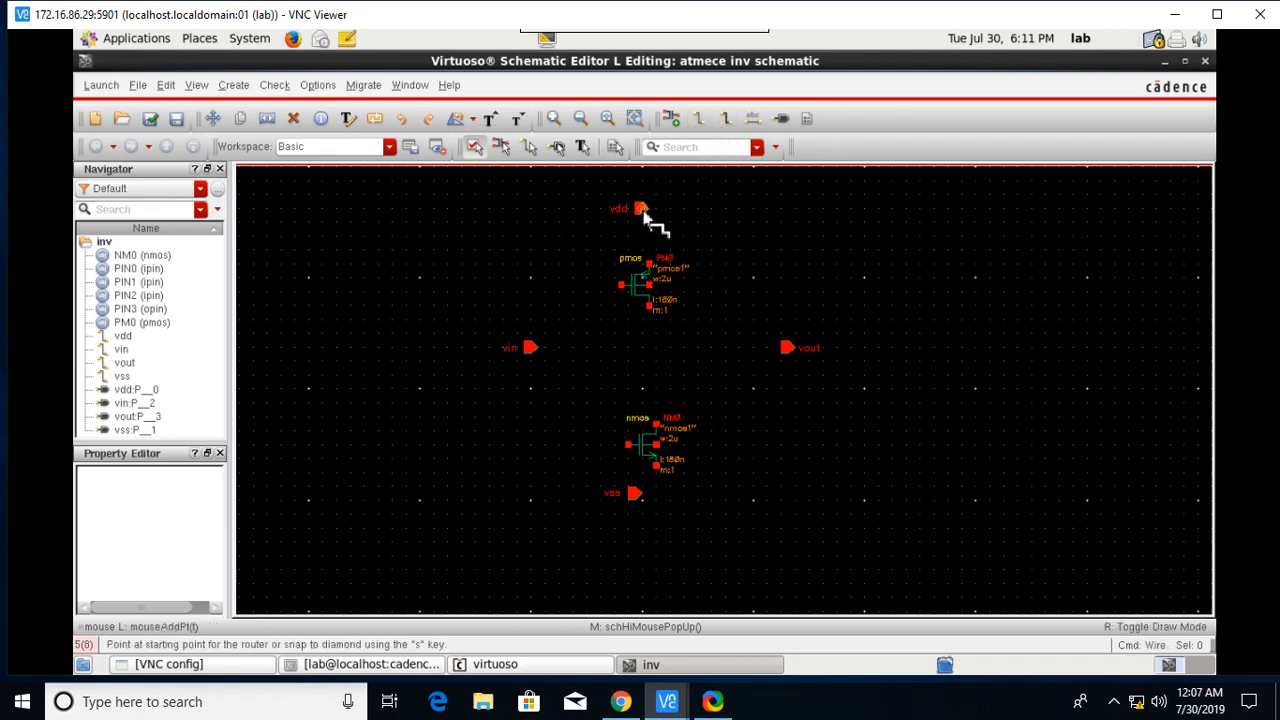
left_click(642, 210)
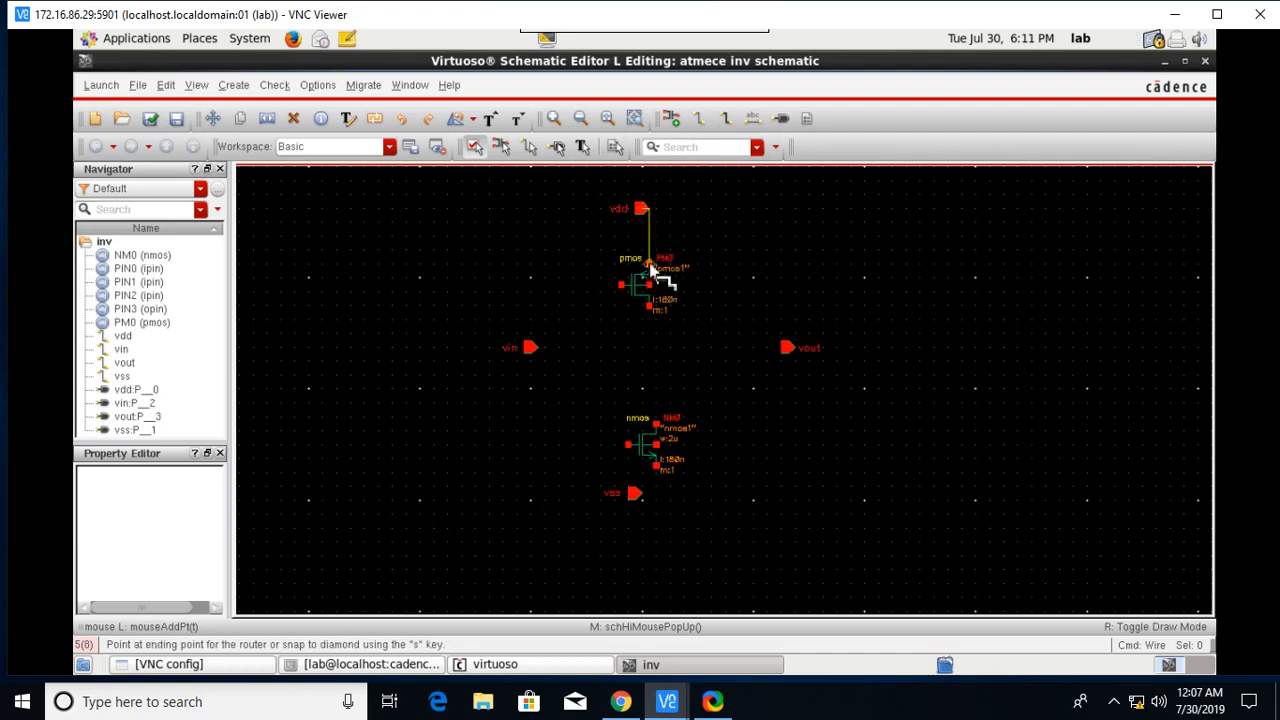
left_click(649, 265)
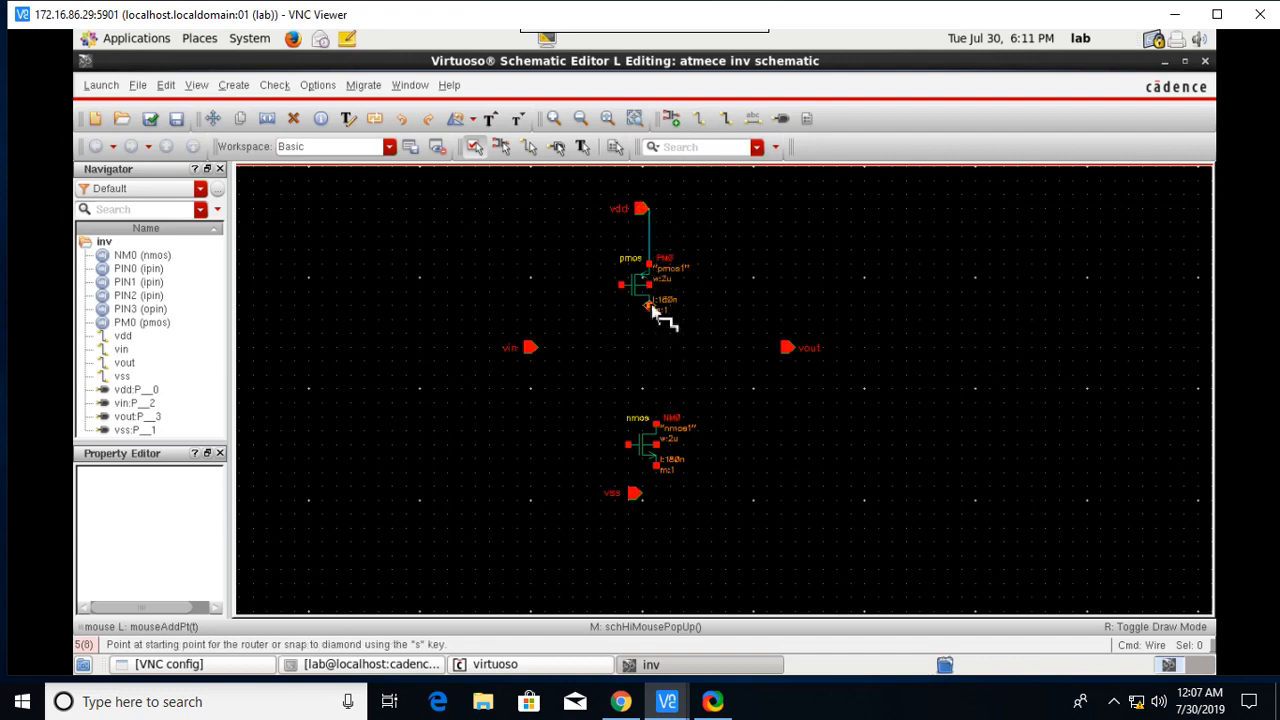
left_click(652, 310)
left_click(657, 424)
Join the pmos and nmos gates with a wire looping toward the vin pin, and wire the nmos source to vss.
left_click(621, 286)
left_click(580, 287)
left_click(632, 451)
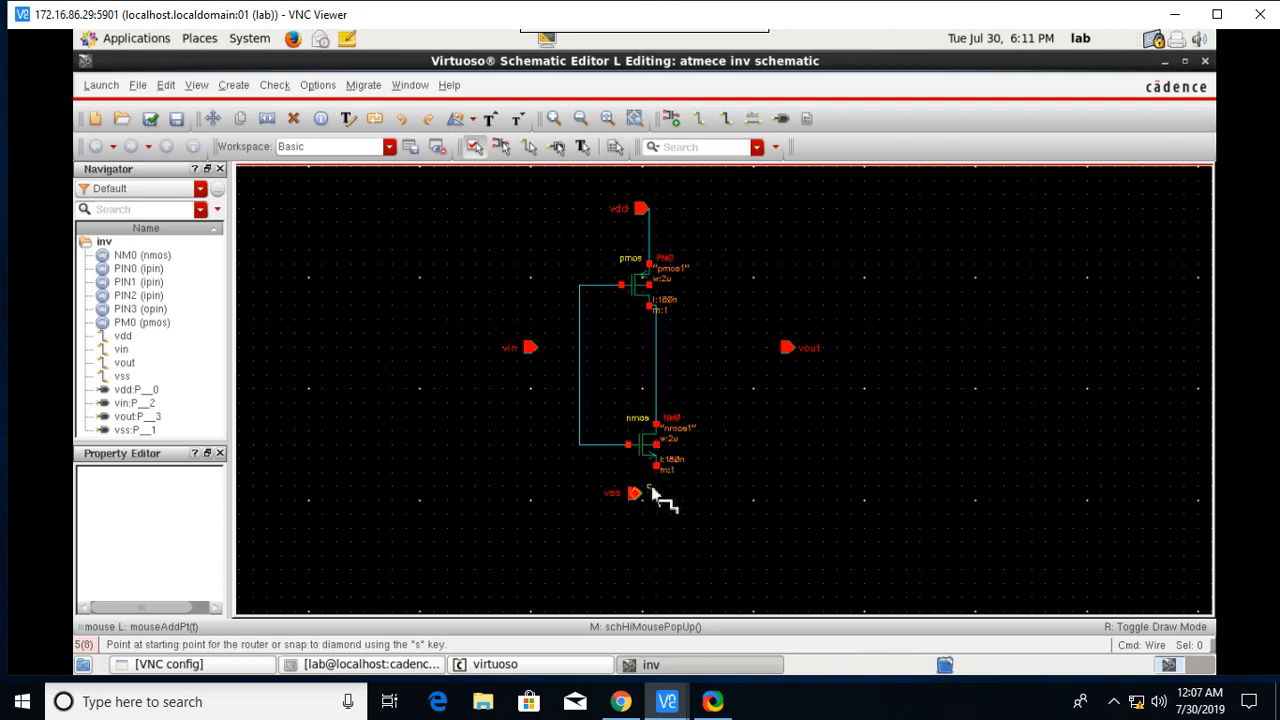
left_click(656, 467)
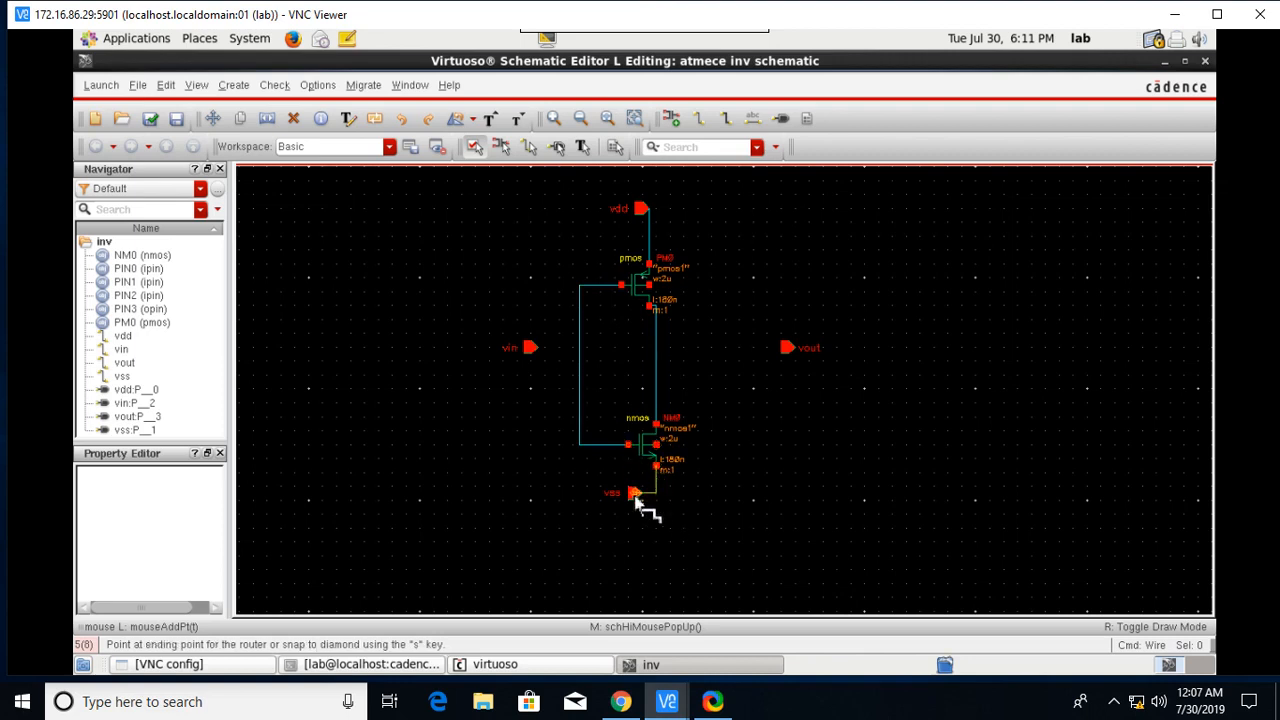
left_click(635, 497)
Wire the pmos body terminal to the vdd wire and the nmos body terminal to the vss wire.
left_click(649, 285)
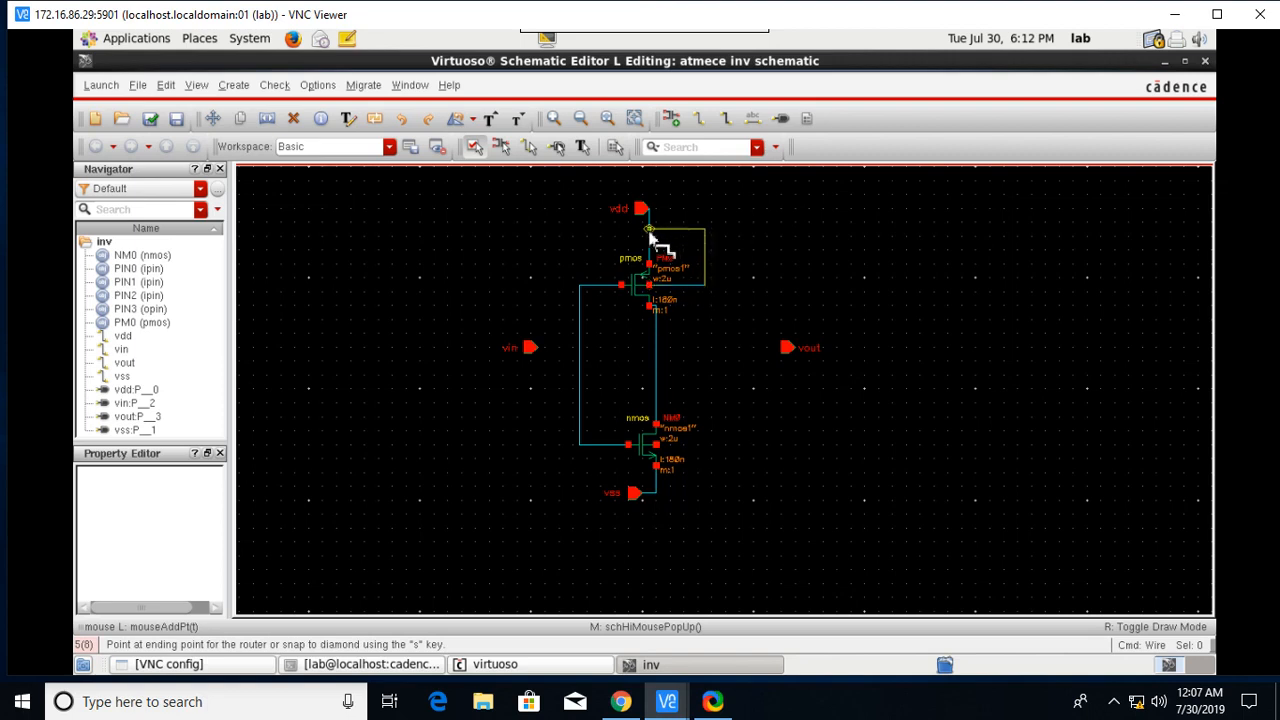
left_click(649, 230)
left_click(658, 450)
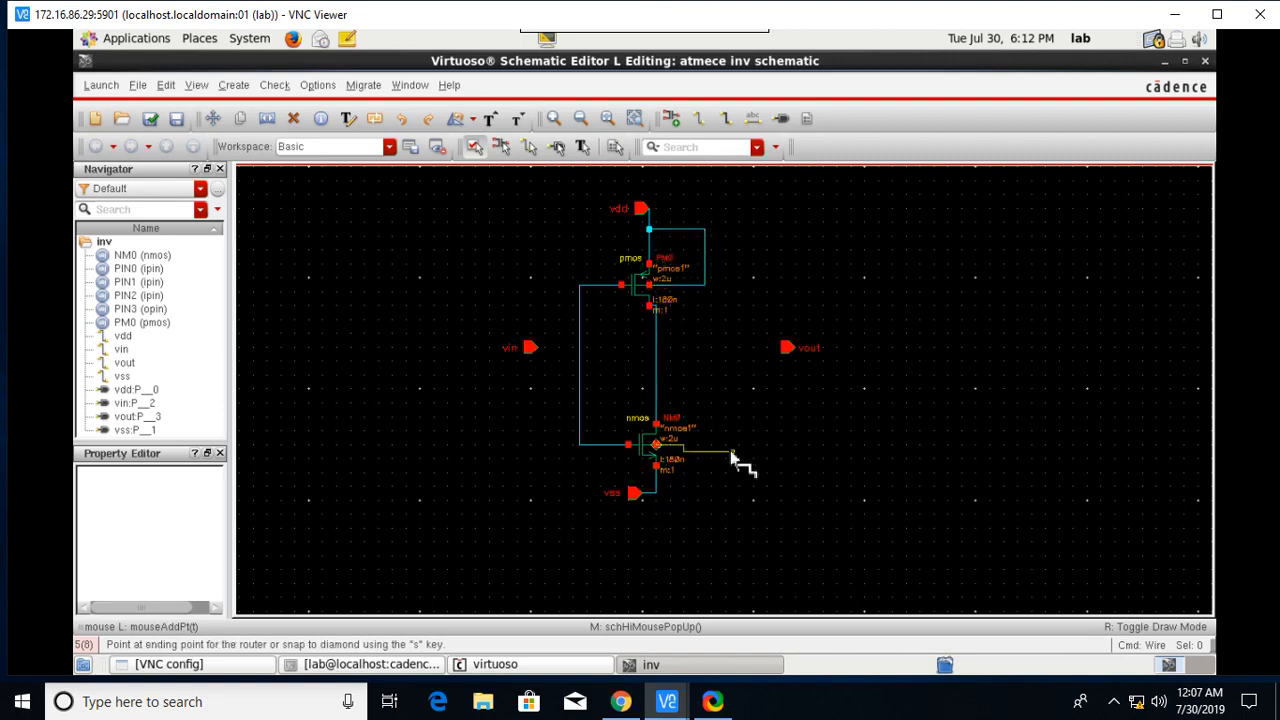
left_click(656, 489)
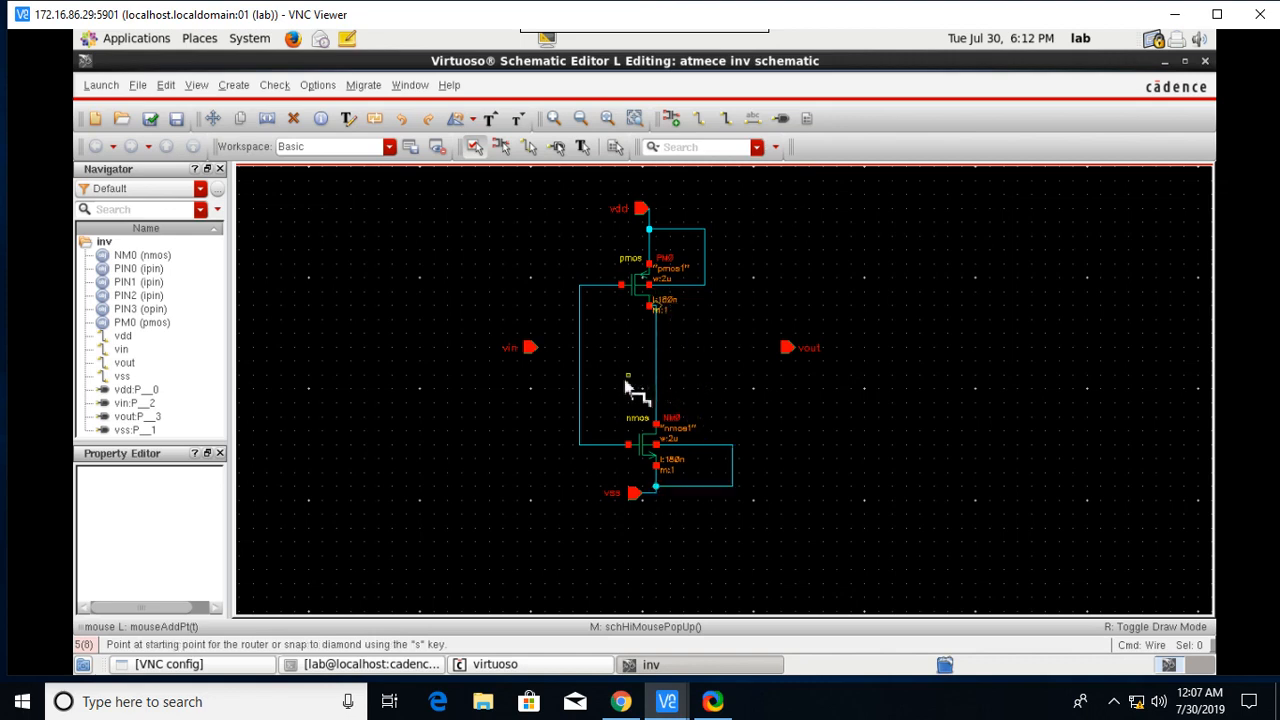
Connect vin to the common gate wire and vout to the common drain wire, and check and save the schematic.
left_click(533, 348)
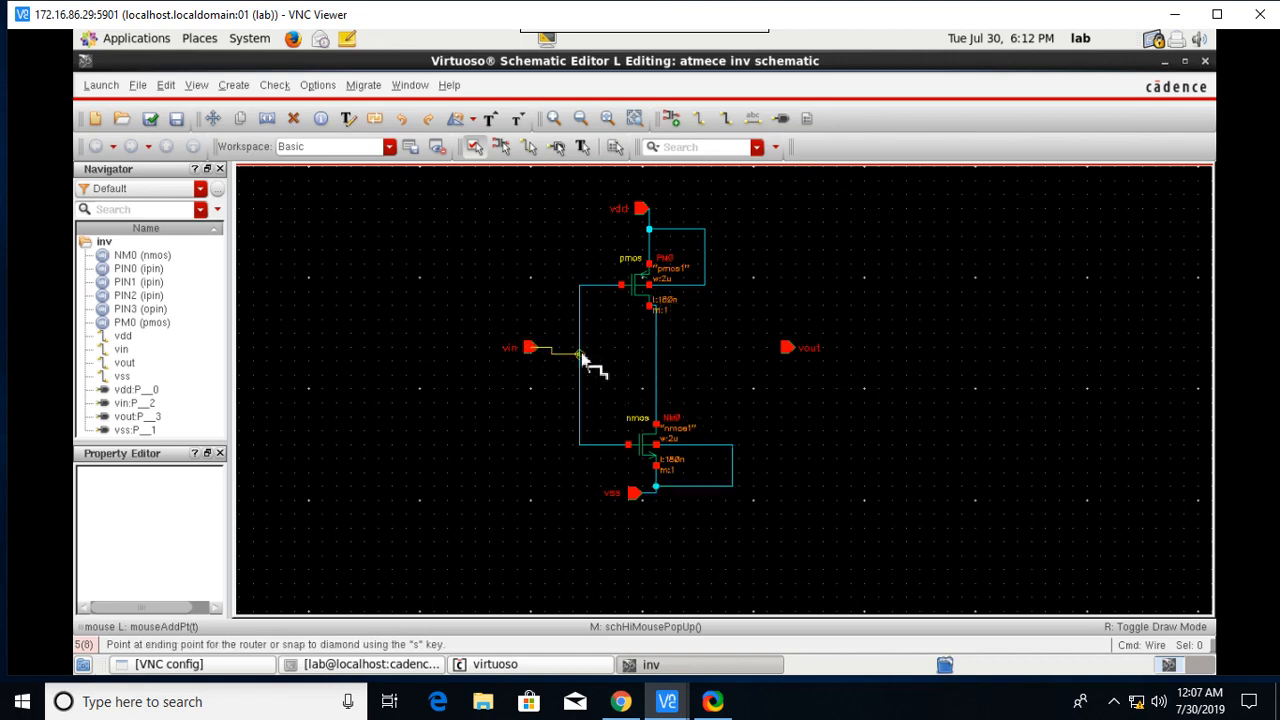
left_click(580, 354)
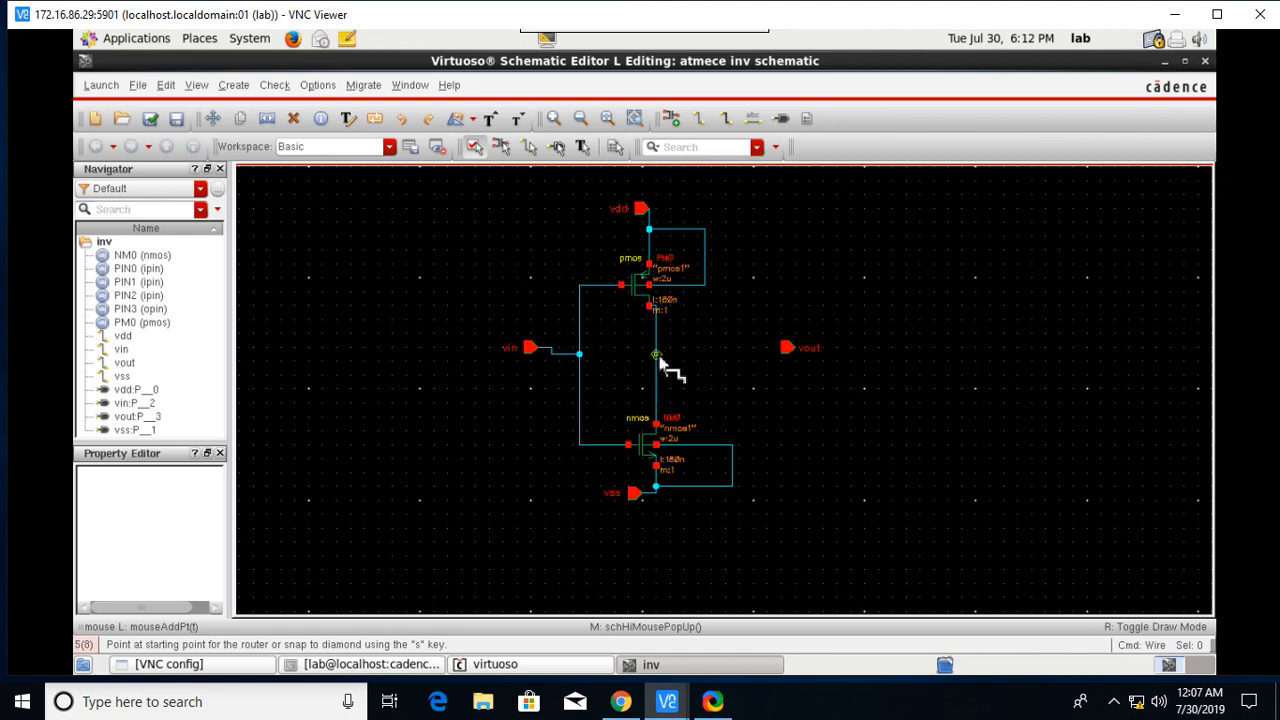
left_click(656, 362)
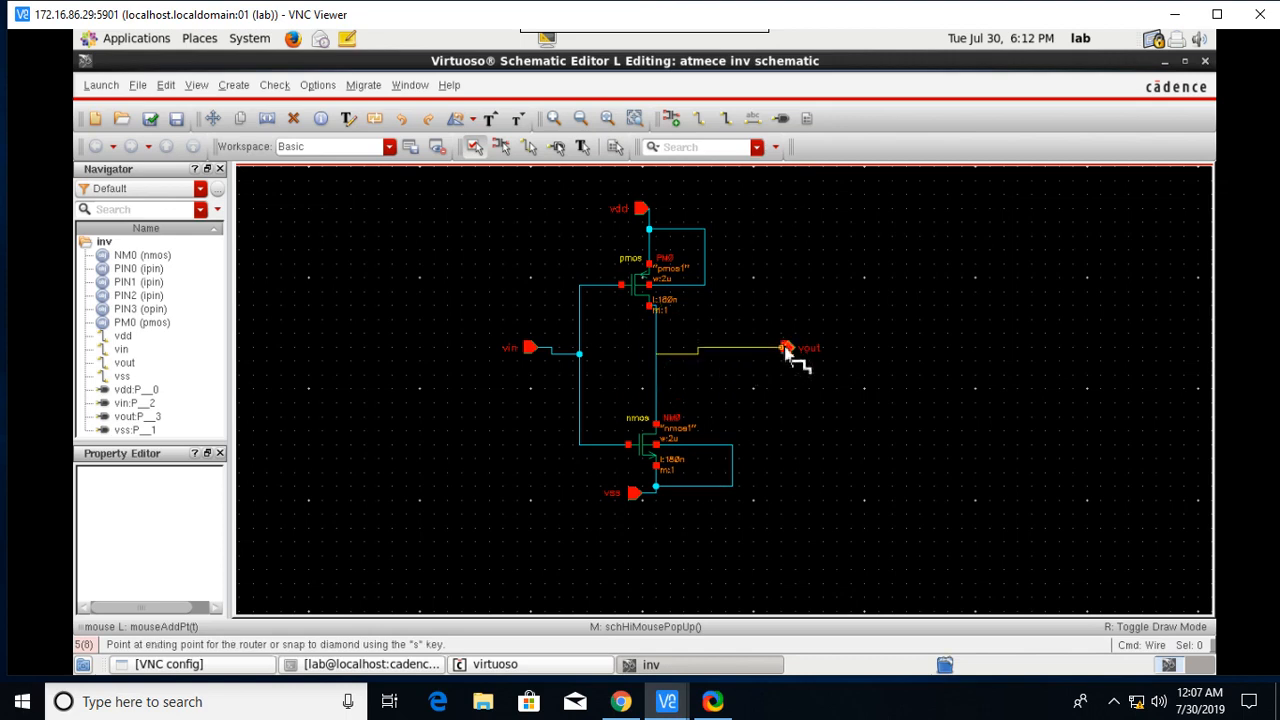
left_click(787, 349)
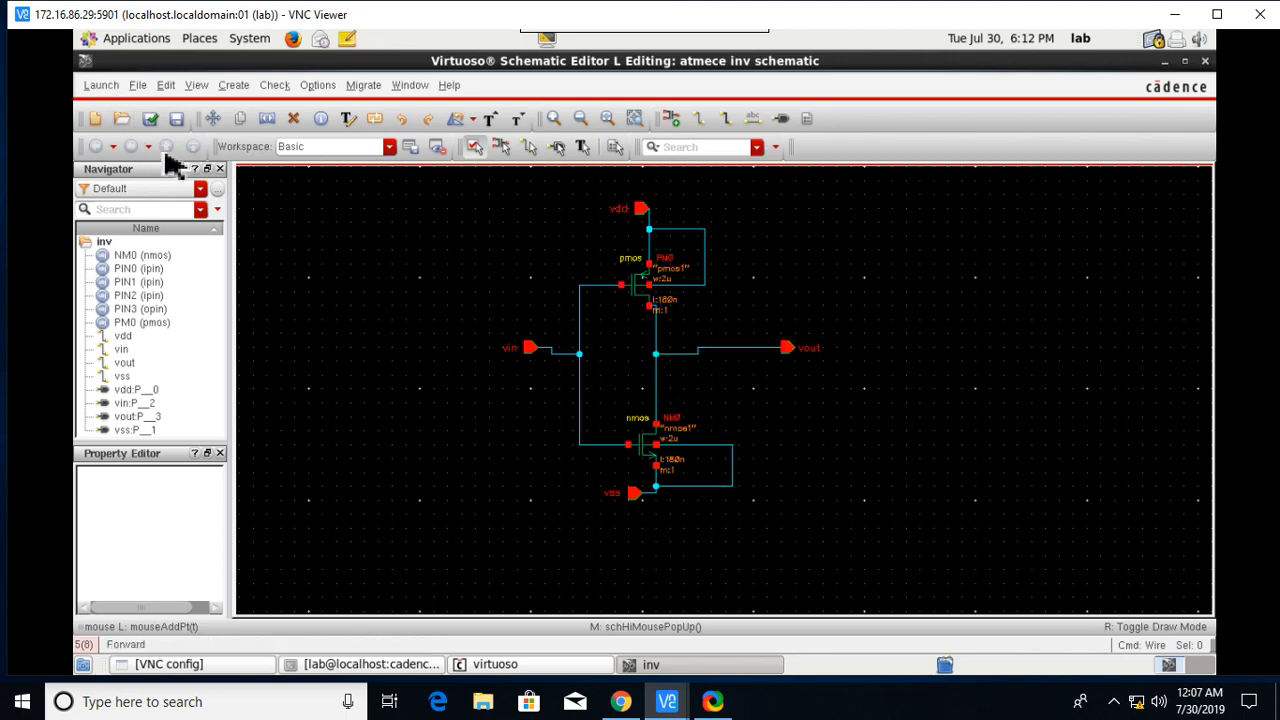
left_click(152, 118)
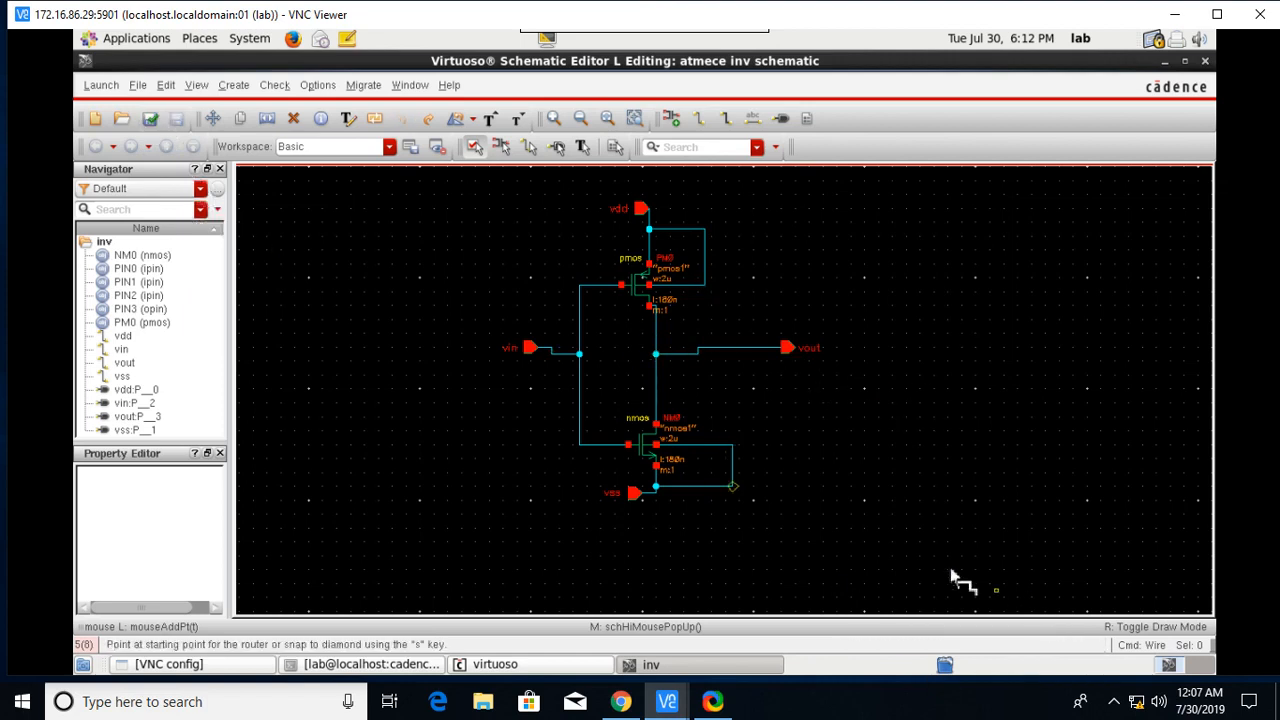
key("Escape")
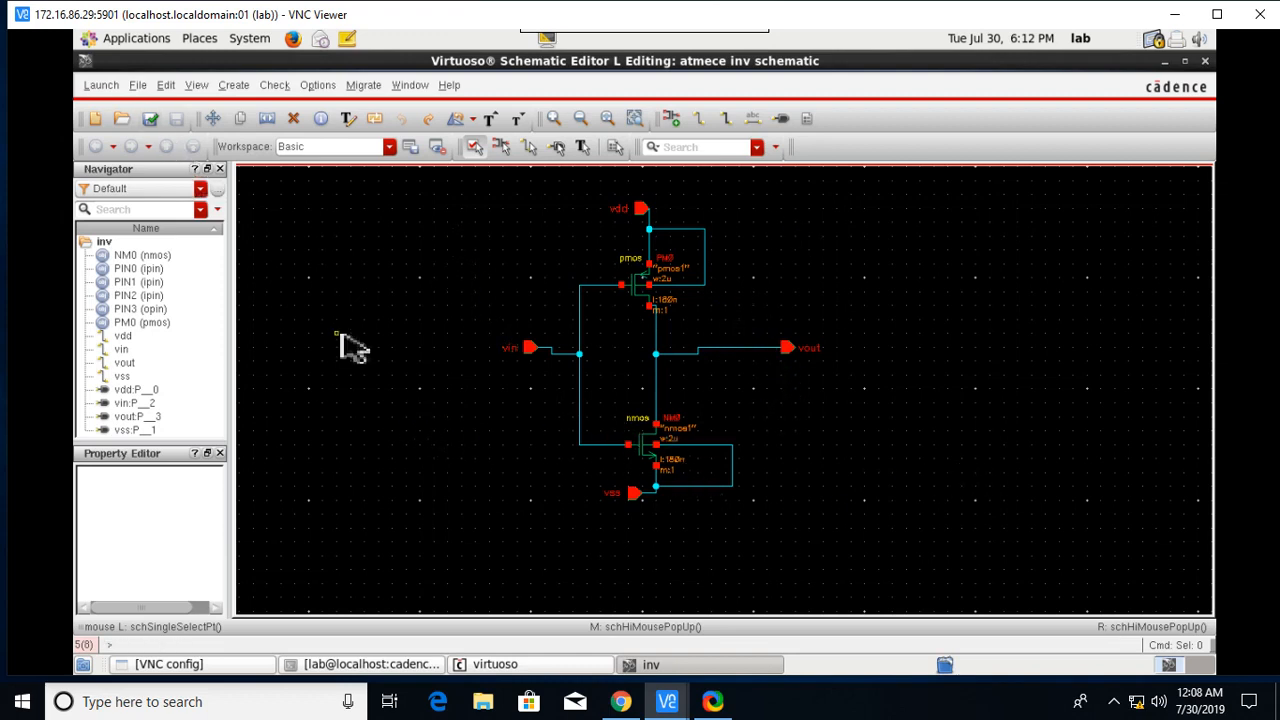
Create a new schematic cellview named inv_tb in the atmece library, opened in a new tab.
left_click(240, 86)
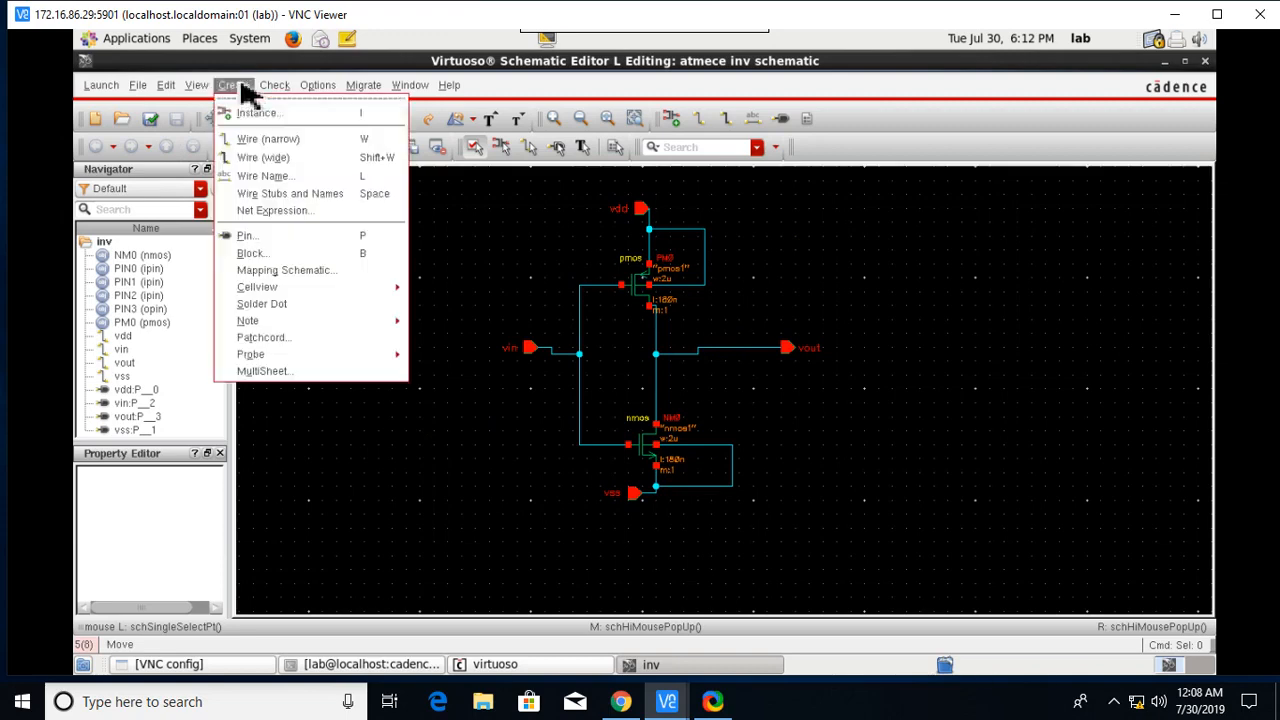
left_click(145, 88)
left_click(147, 89)
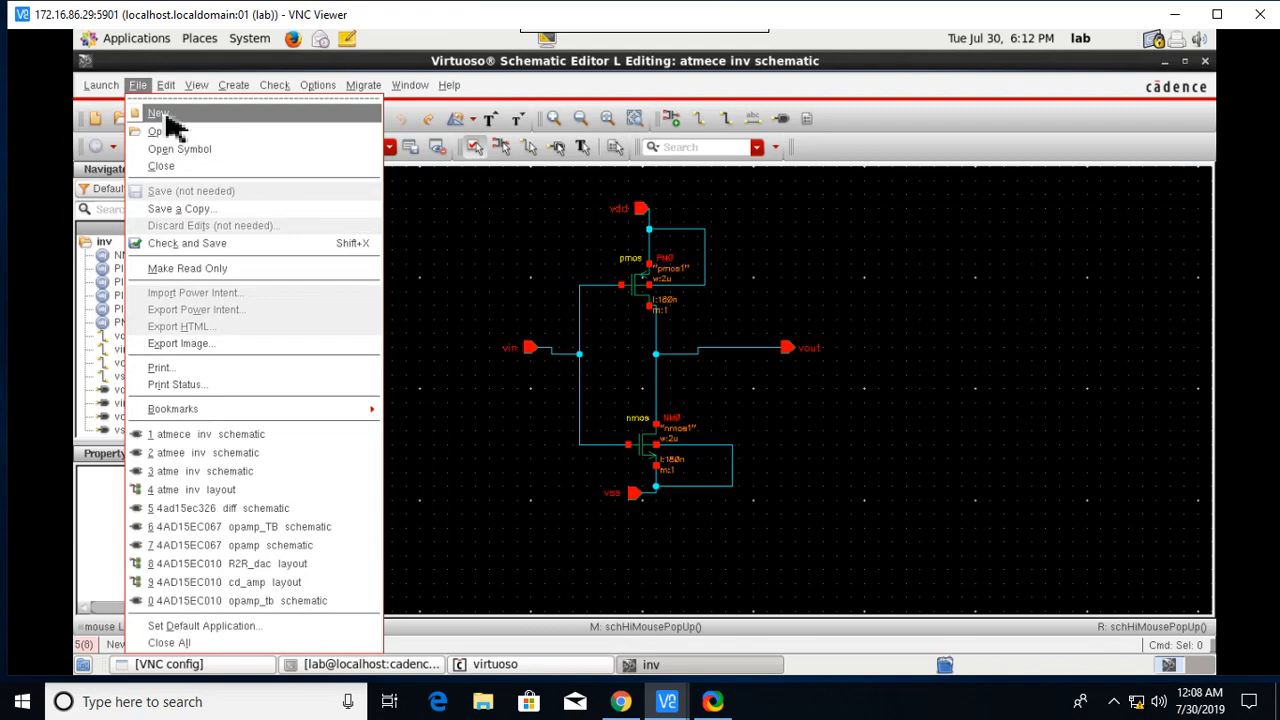
left_click(168, 117)
left_click(571, 145)
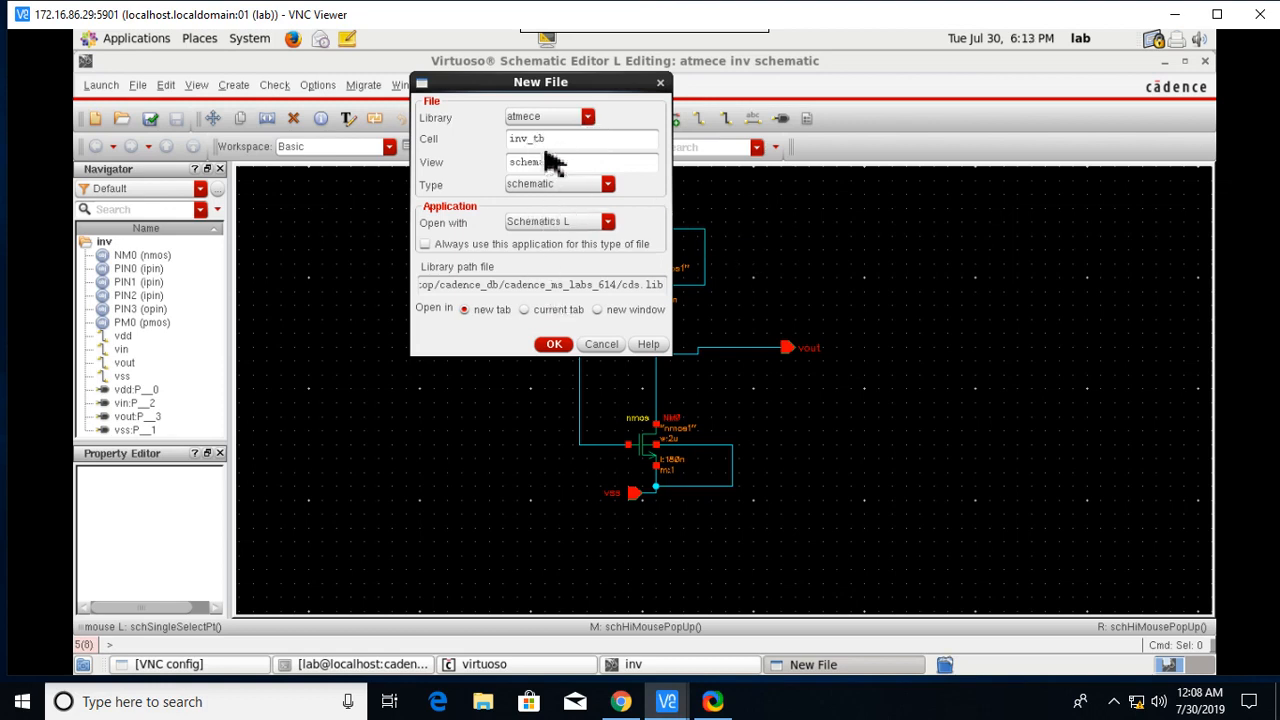
left_click(558, 344)
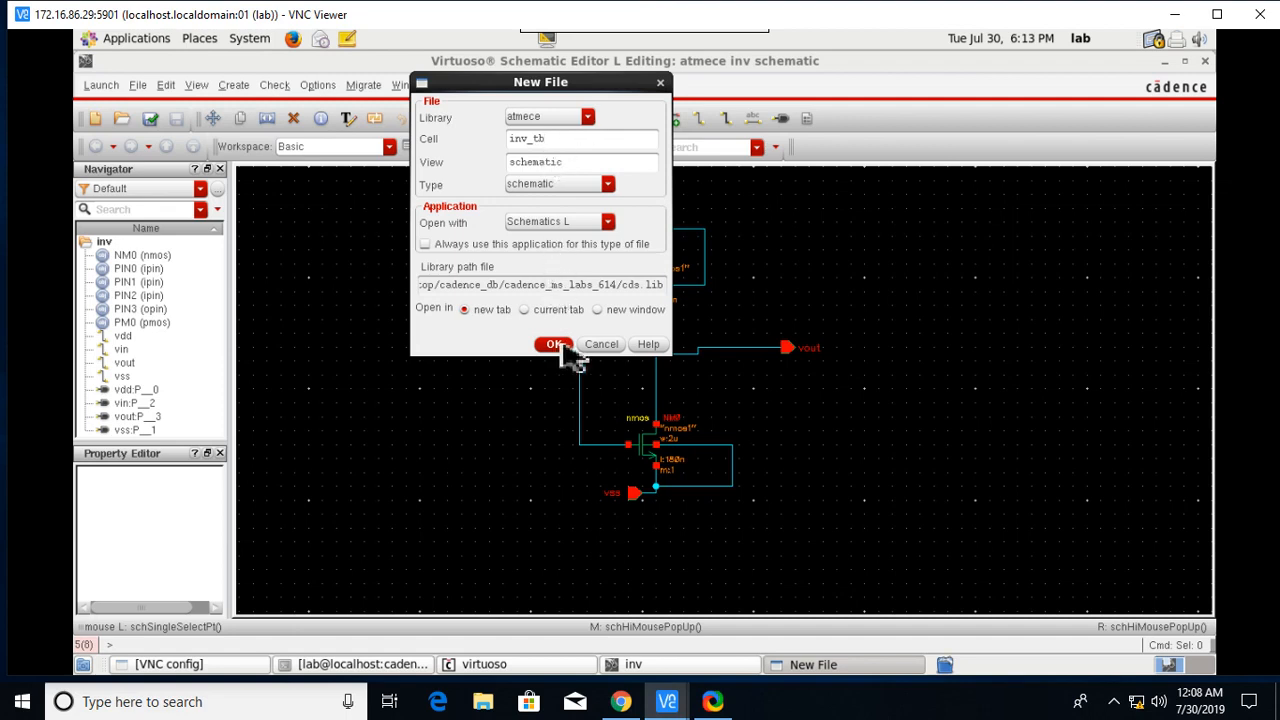
left_click(556, 344)
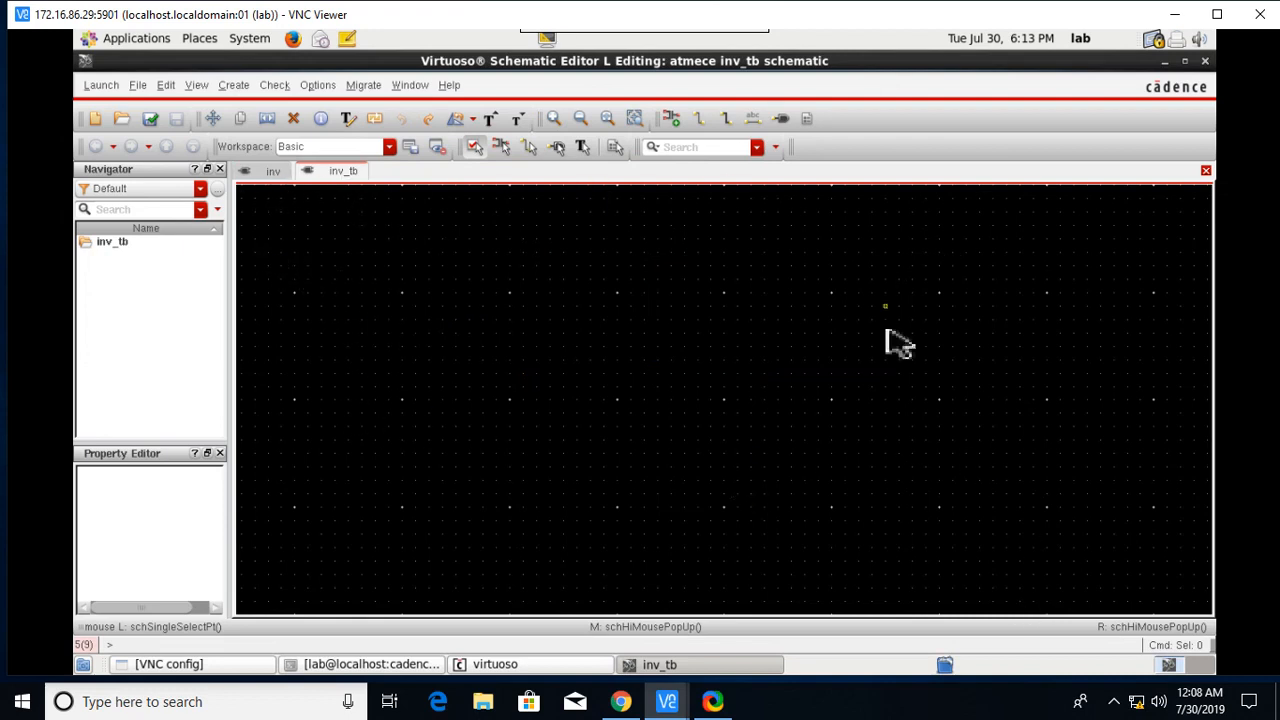
Return to the inv schematic and start generating a symbol cellview from its schematic view.
left_click(270, 172)
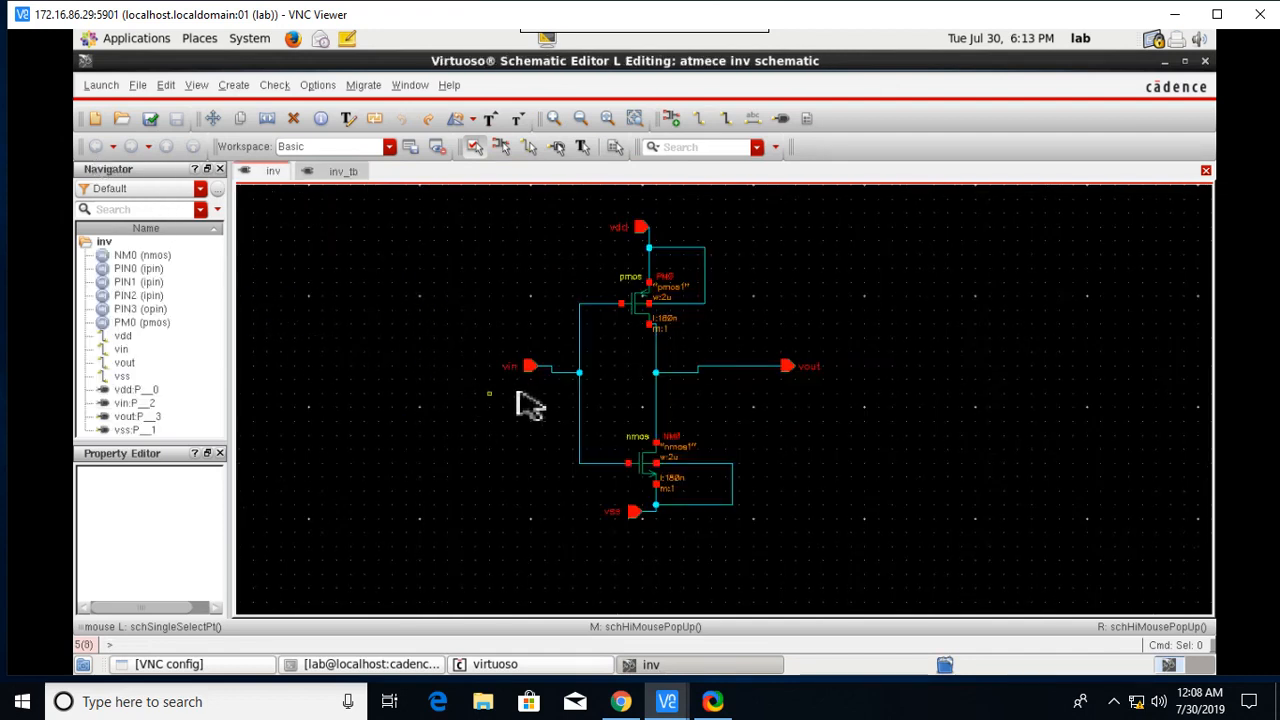
left_click(213, 118)
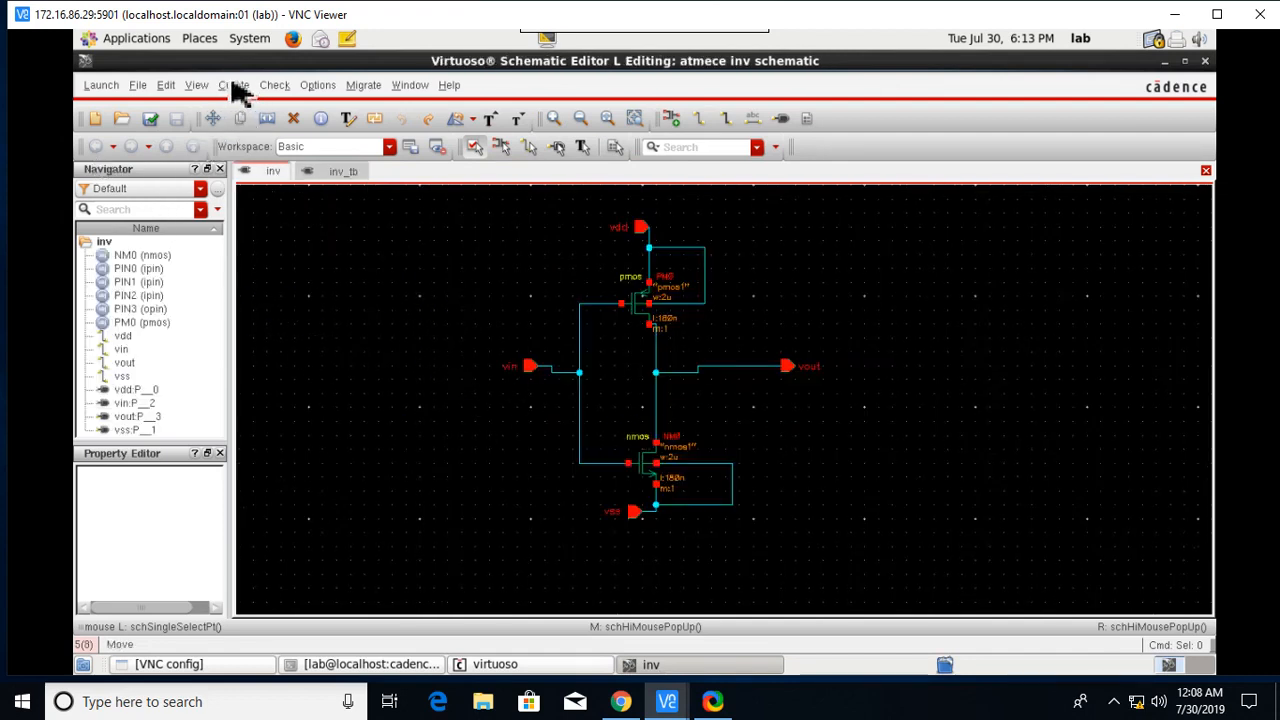
key("Escape")
left_click(239, 88)
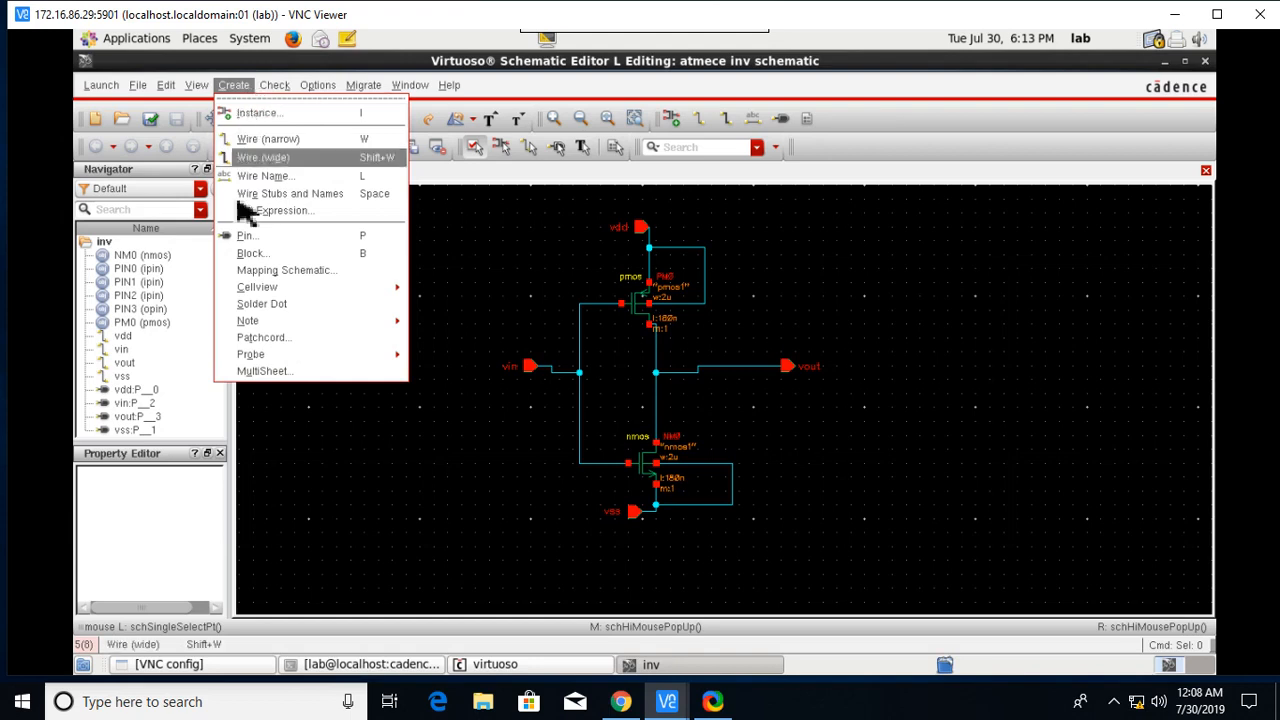
mouse_move(300, 292)
left_click(430, 292)
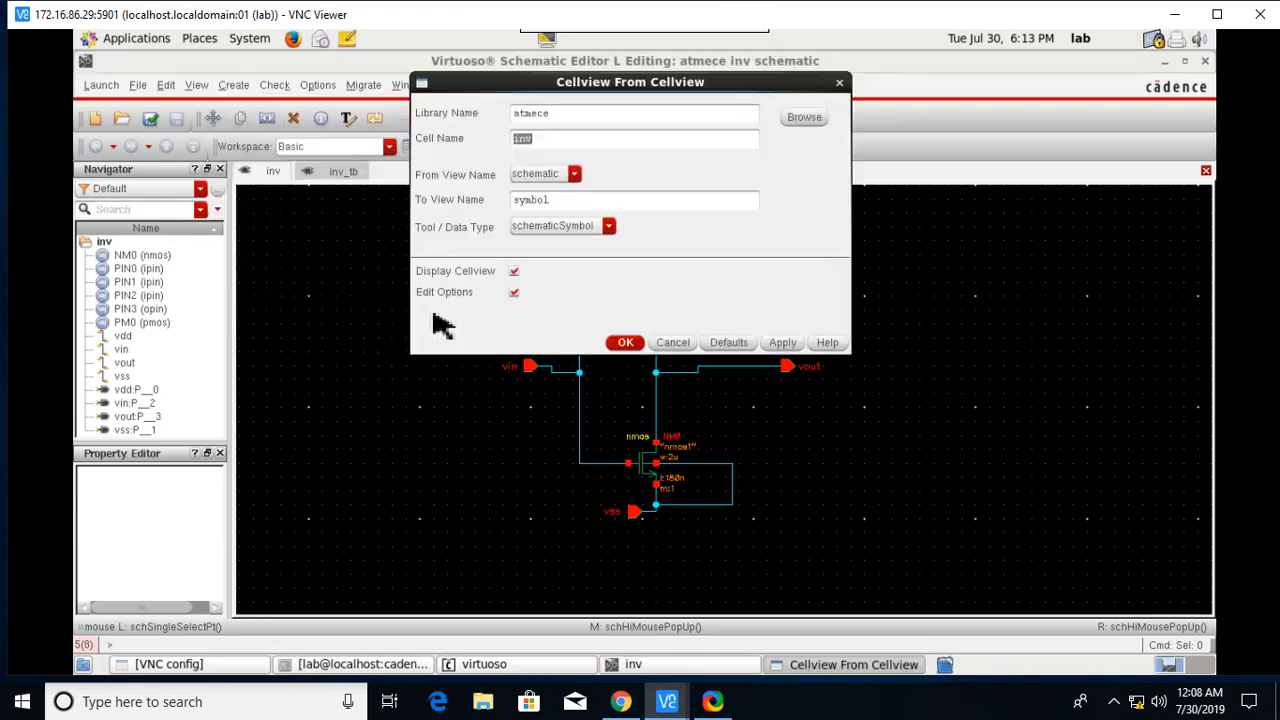
left_click(624, 342)
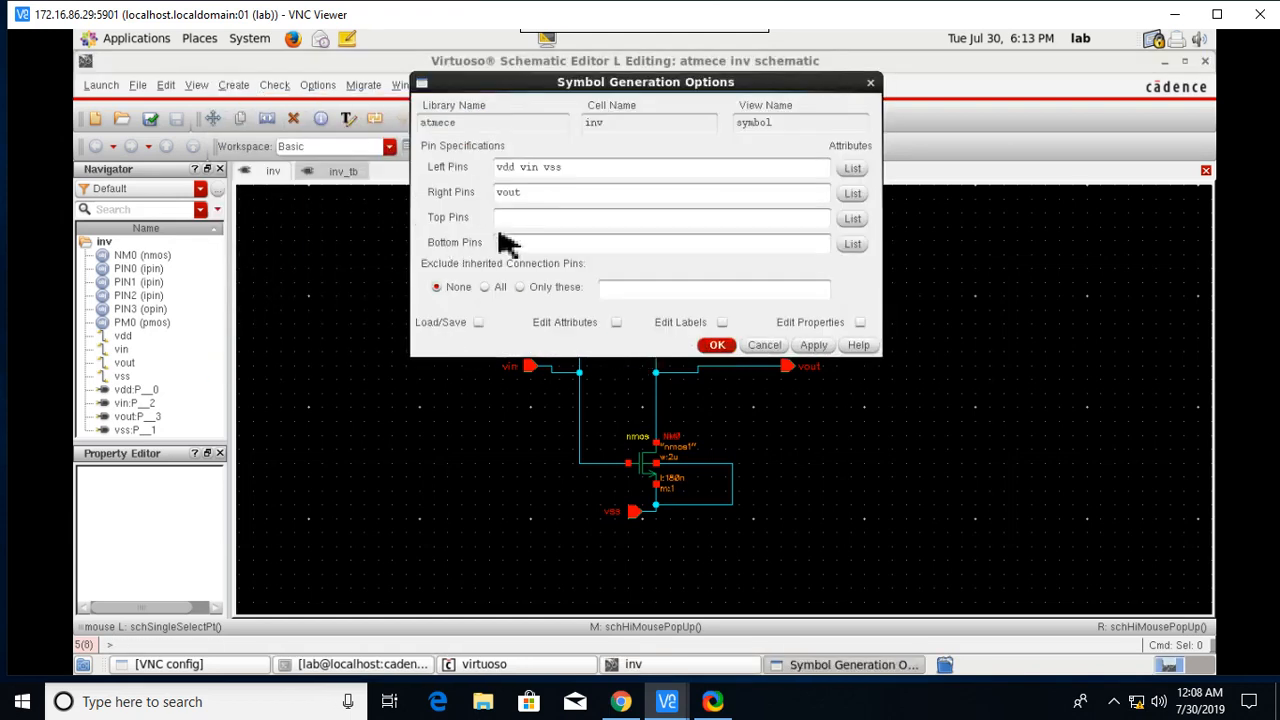
Move vss from the symbol's left pins to its bottom pins.
double_click(556, 168)
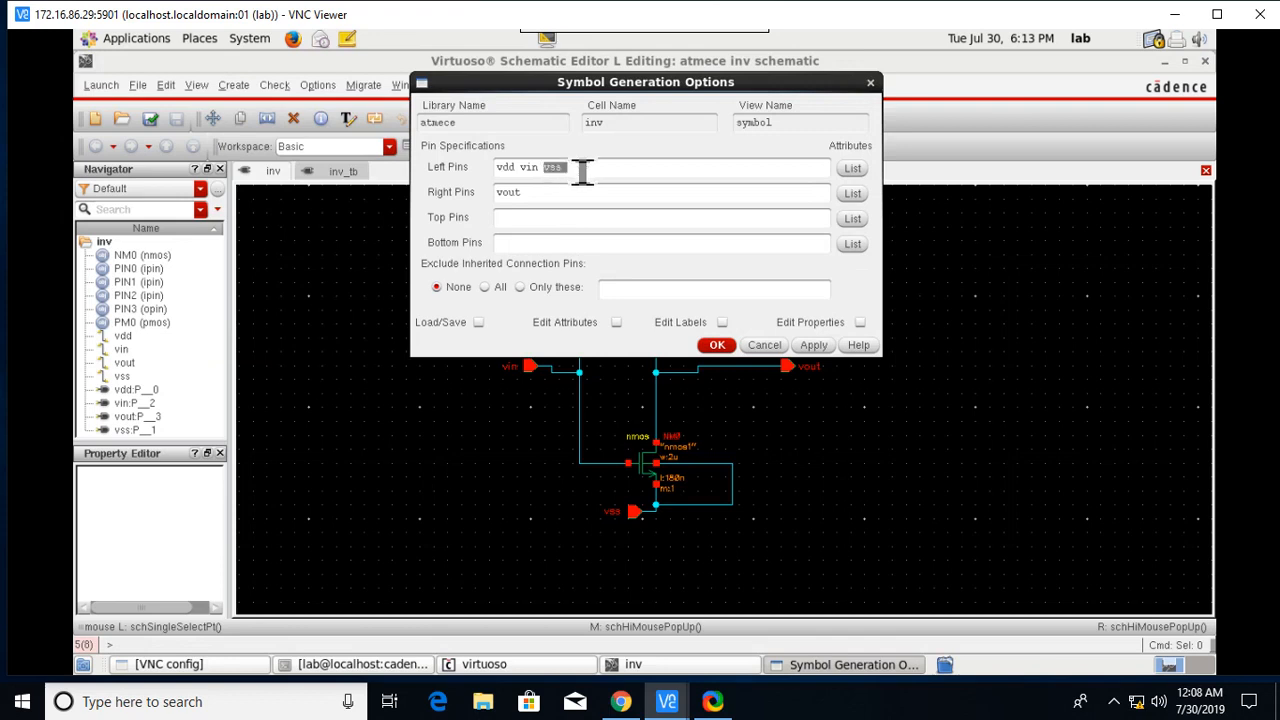
right_click(562, 171)
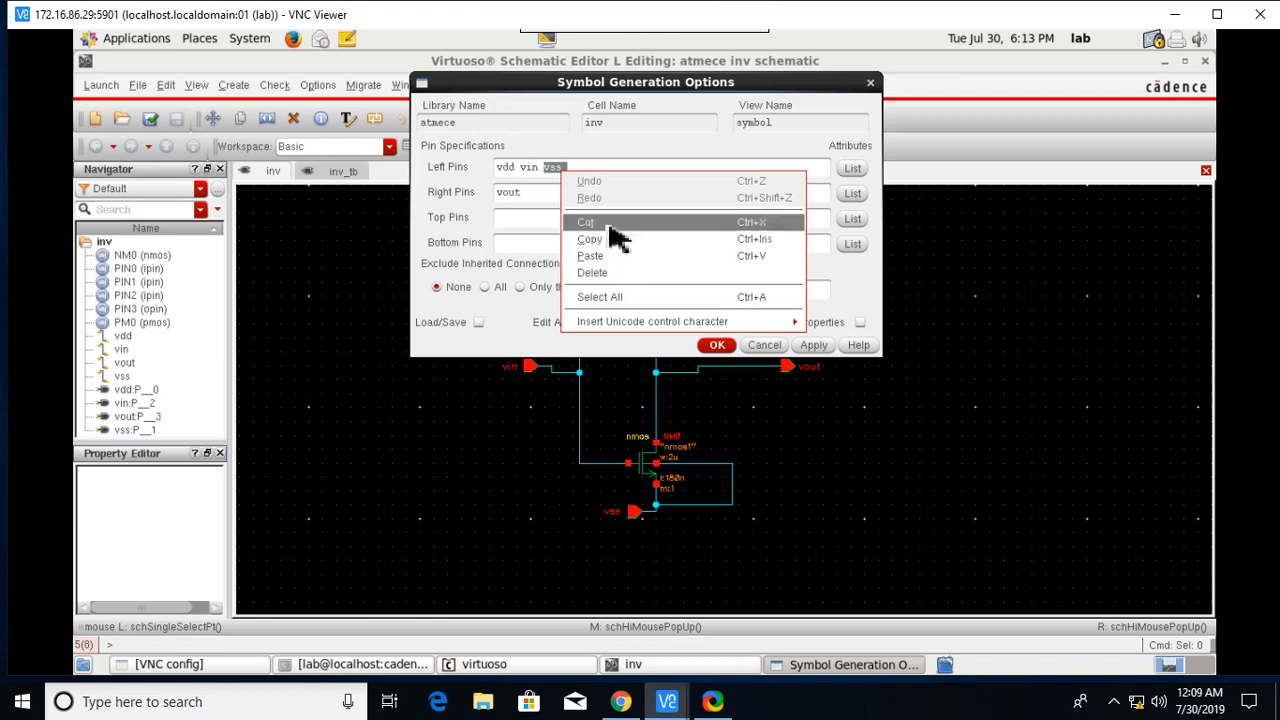
left_click(612, 222)
right_click(516, 242)
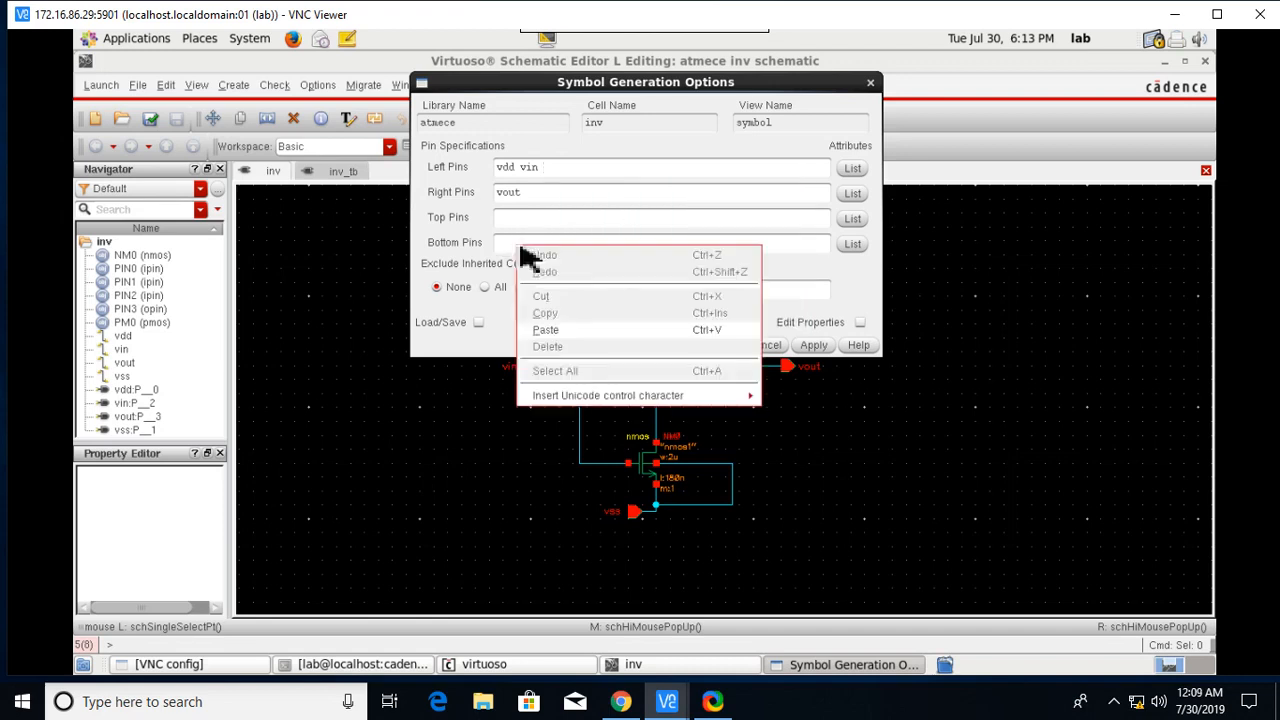
left_click(563, 337)
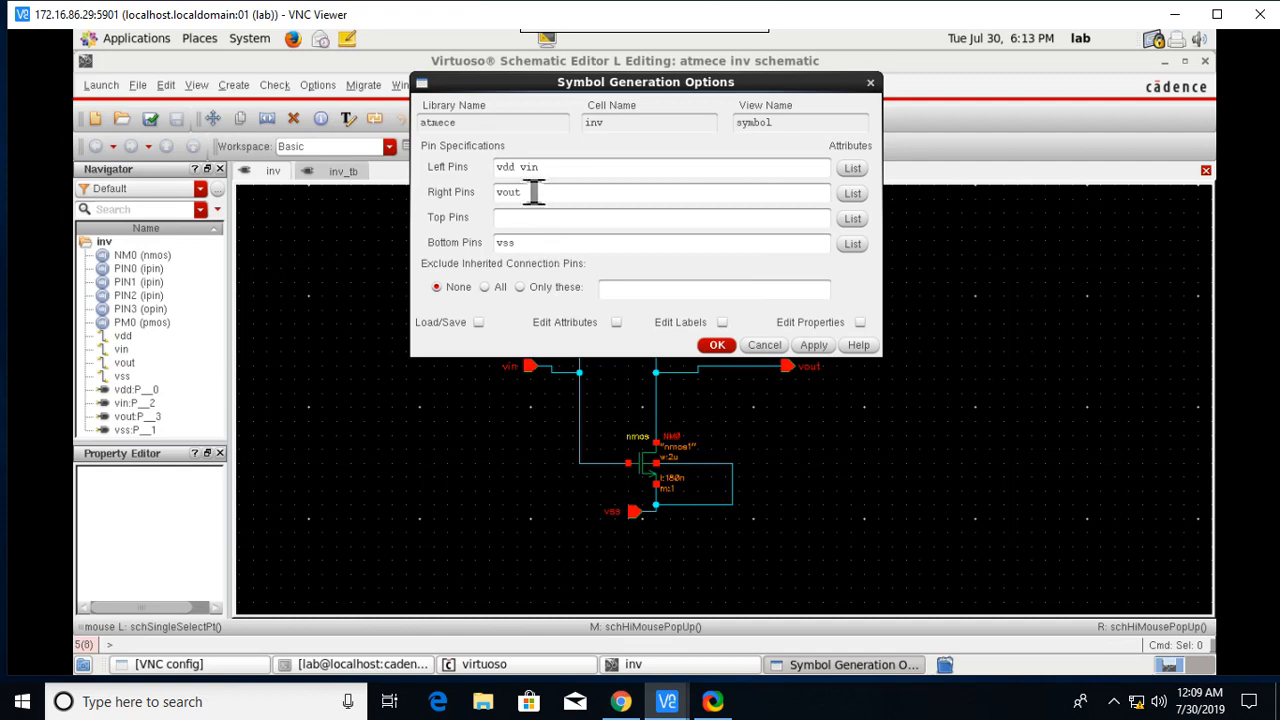
Move vdd from the left pins to the top pins, and generate the inv symbol.
double_click(508, 168)
right_click(510, 170)
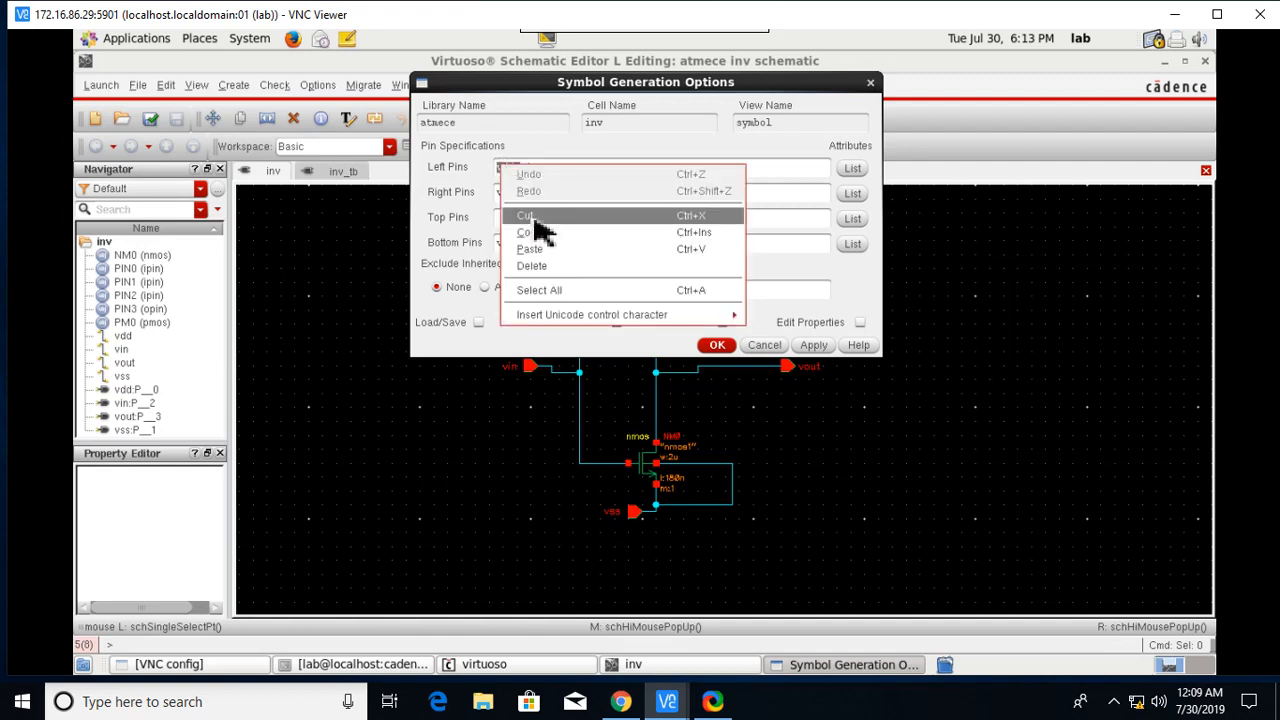
left_click(534, 215)
right_click(524, 224)
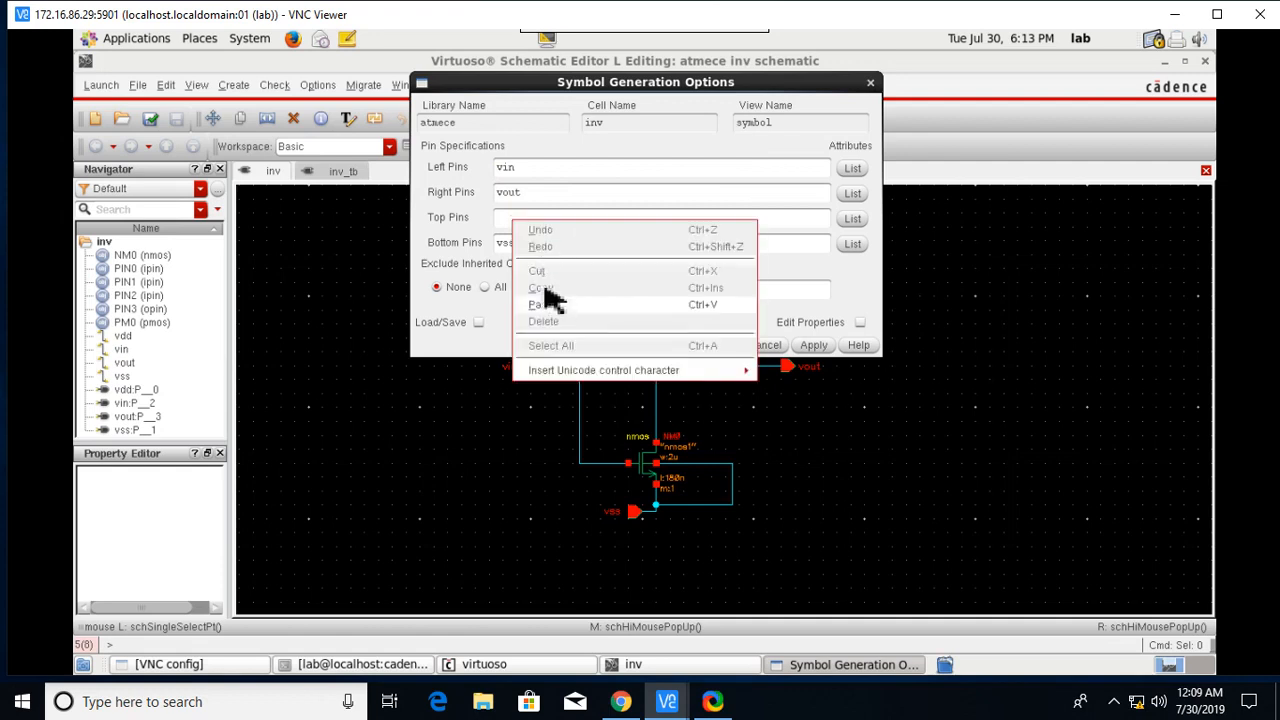
left_click(545, 304)
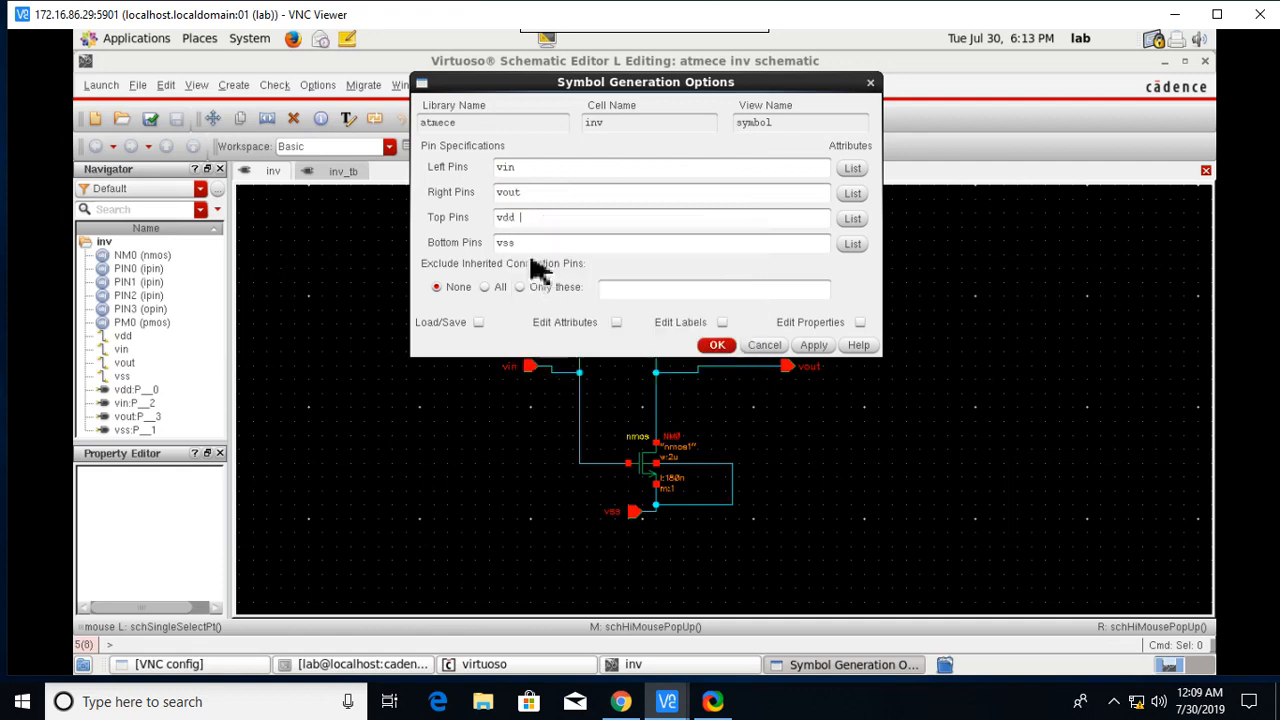
left_click(717, 345)
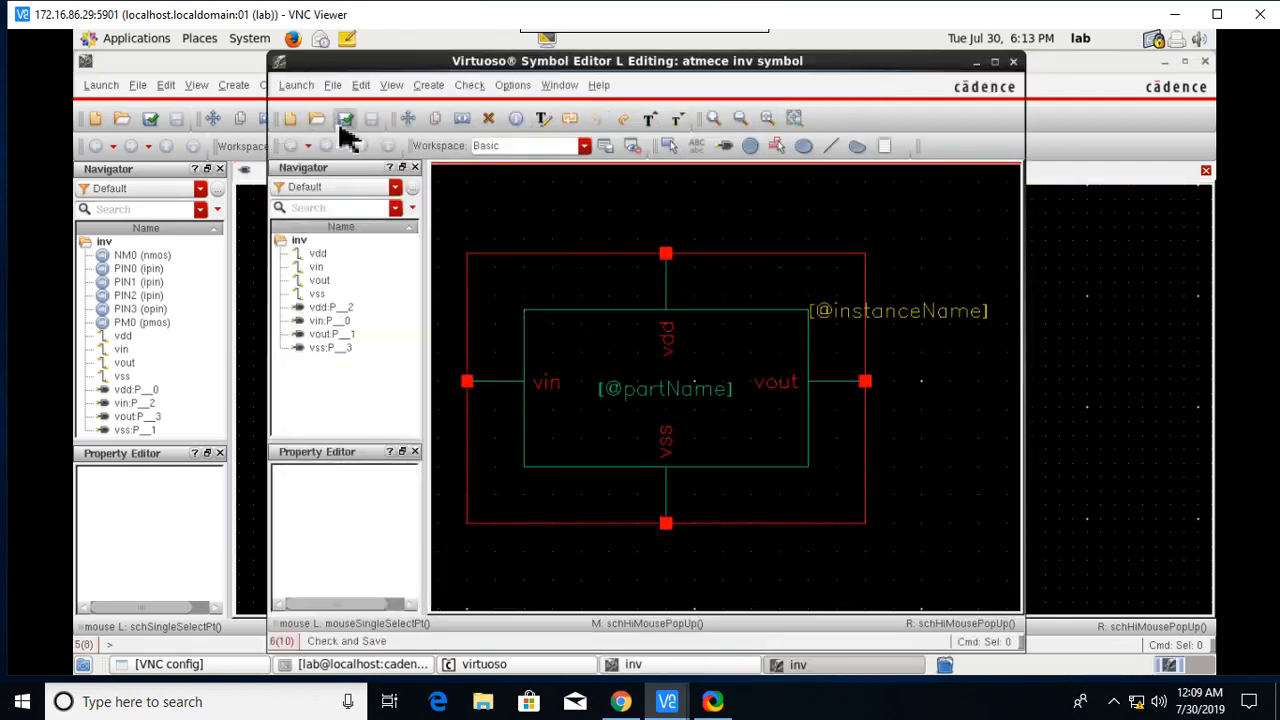
Check, save and close the inv symbol, and switch to the empty inv_tb schematic.
left_click(350, 125)
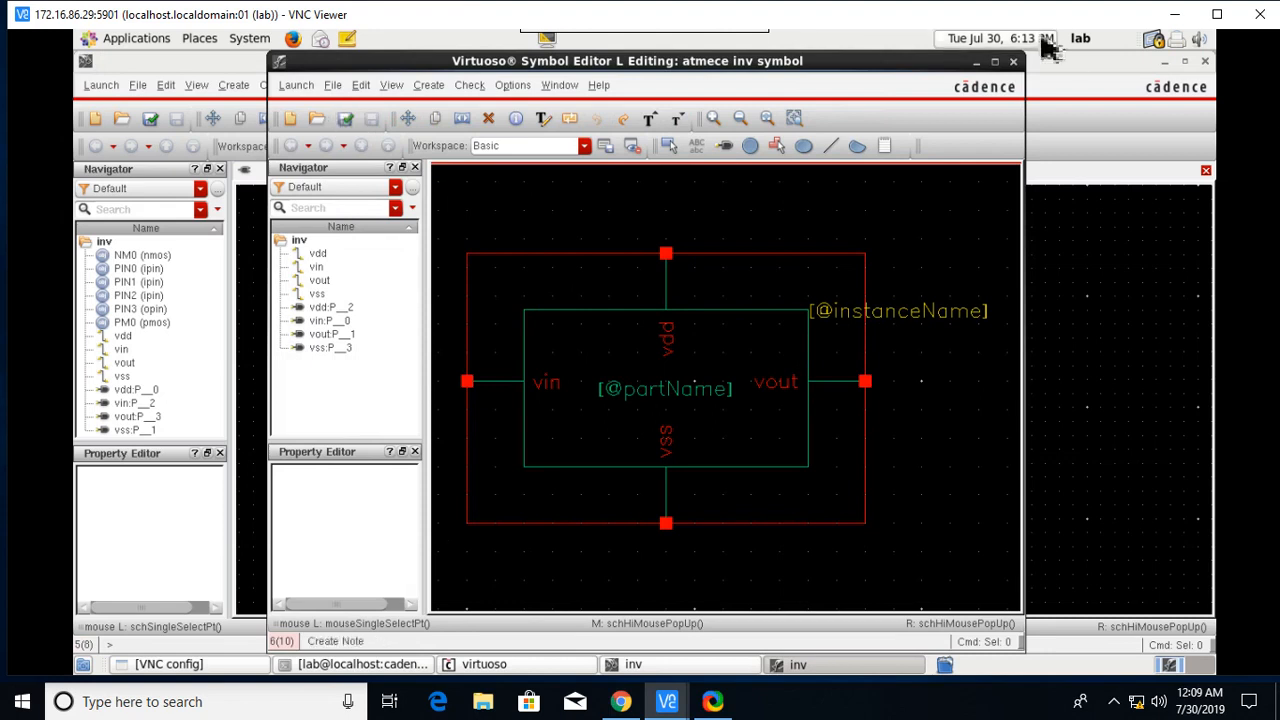
left_click(1013, 61)
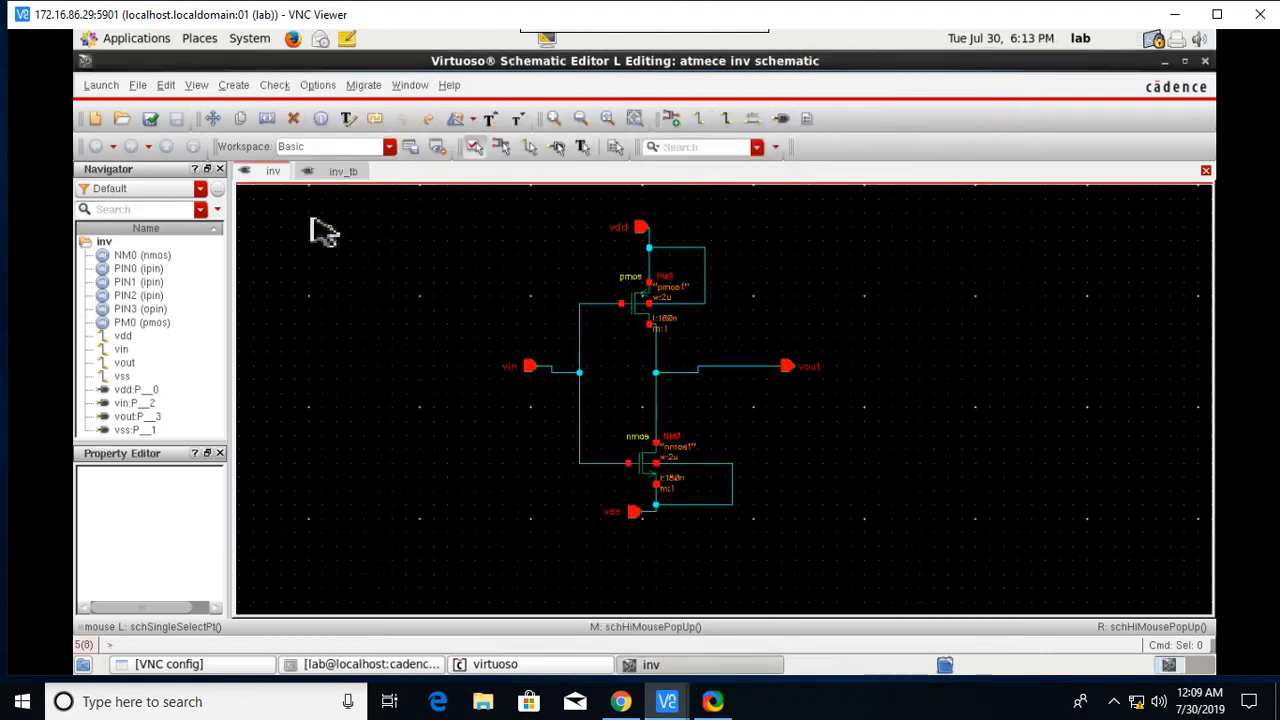
left_click(343, 172)
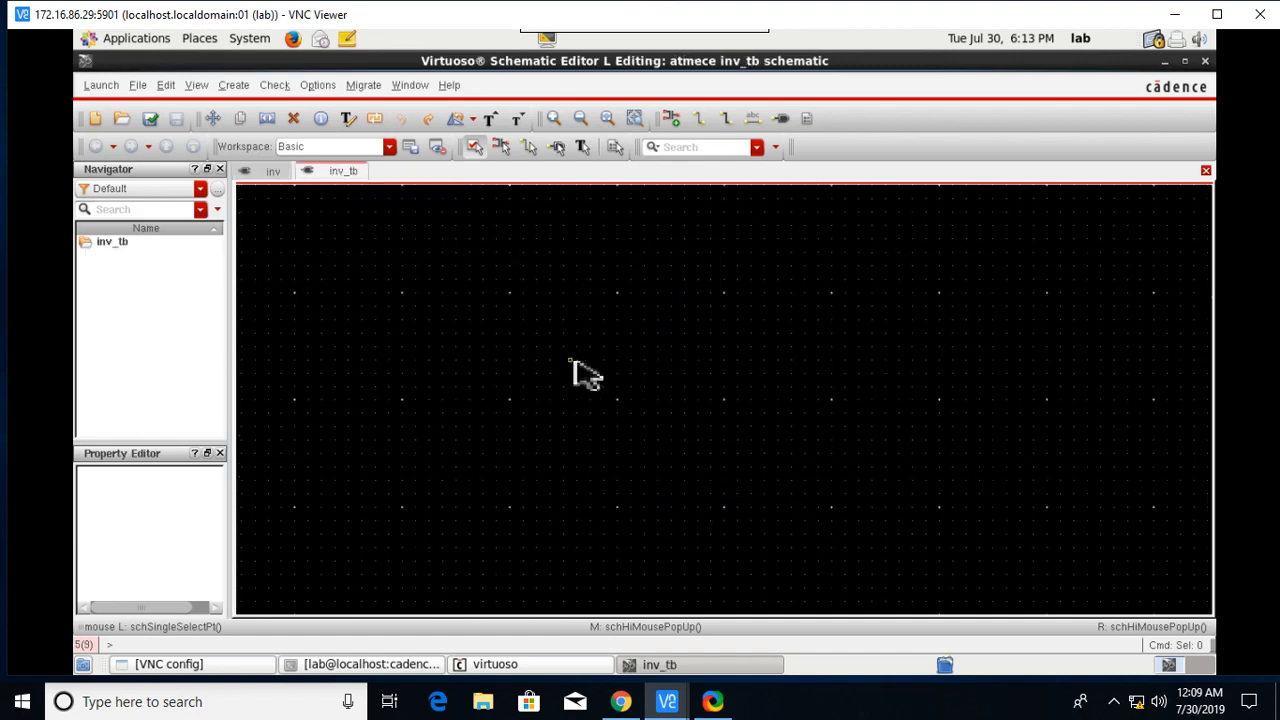
Place the inv symbol from the atme library in the middle of the inv_tb schematic.
key("i")
left_click(693, 114)
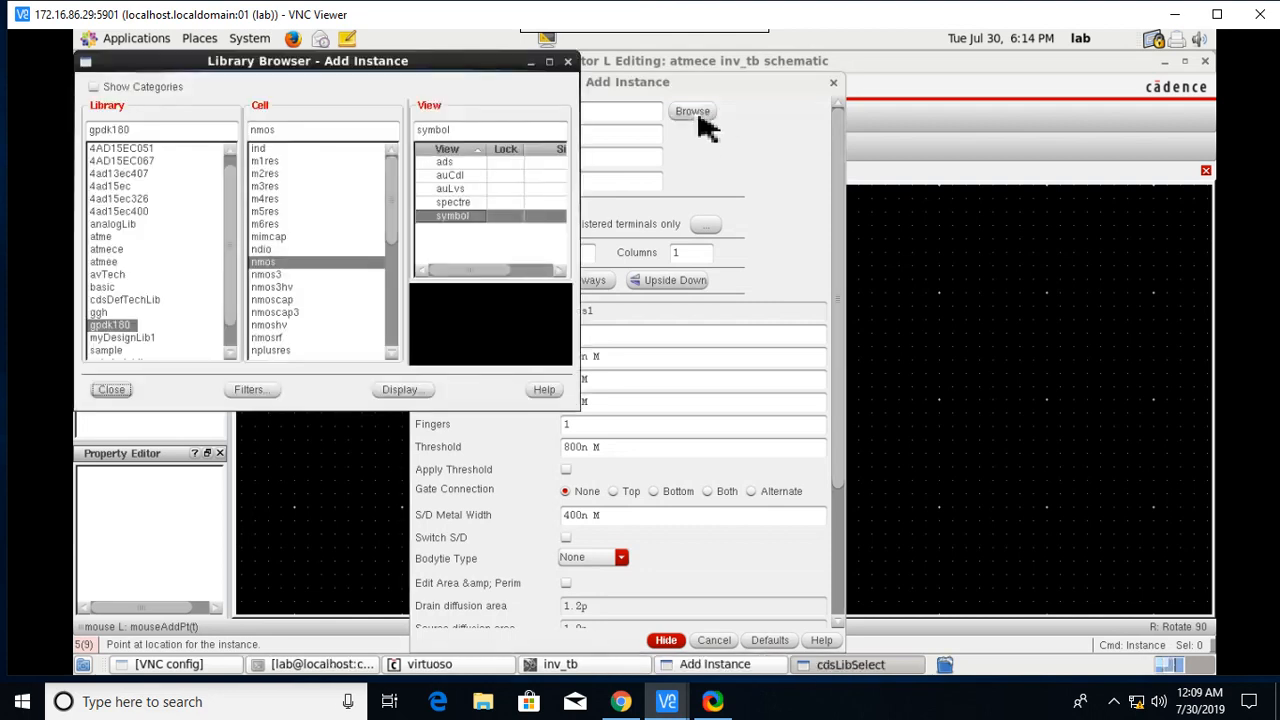
scroll(149, 289, "down", 2)
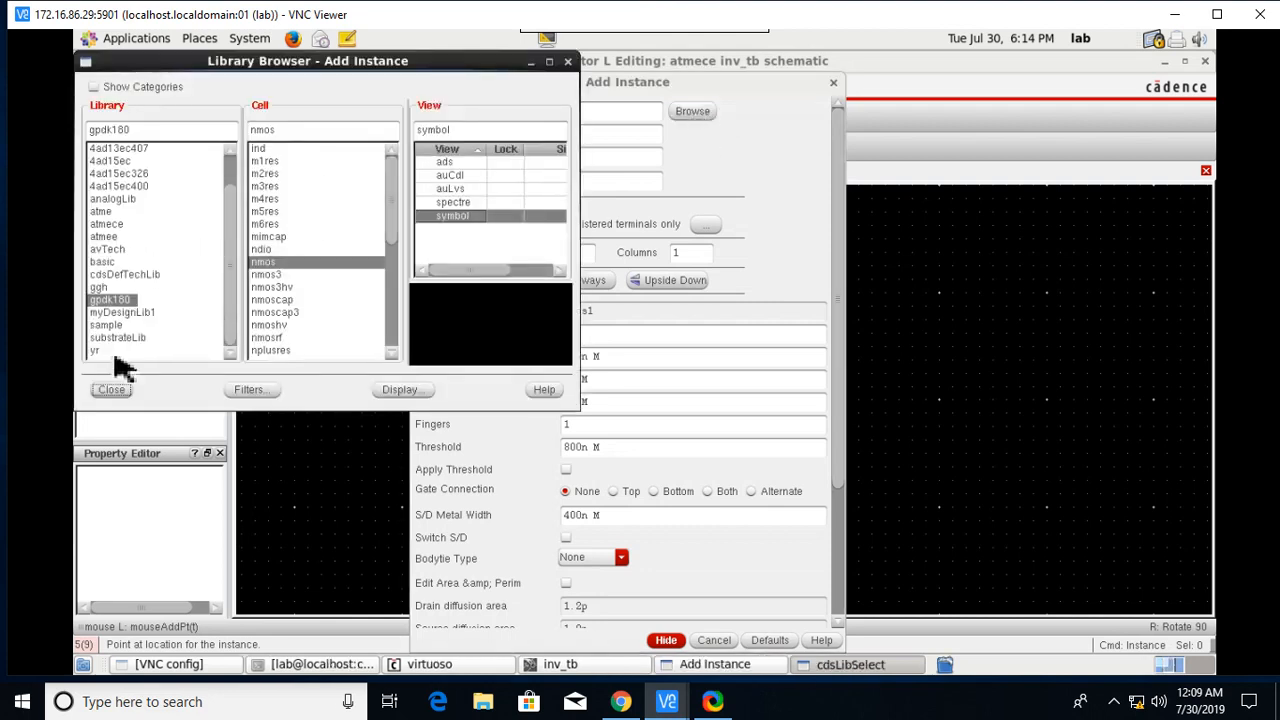
left_click(106, 212)
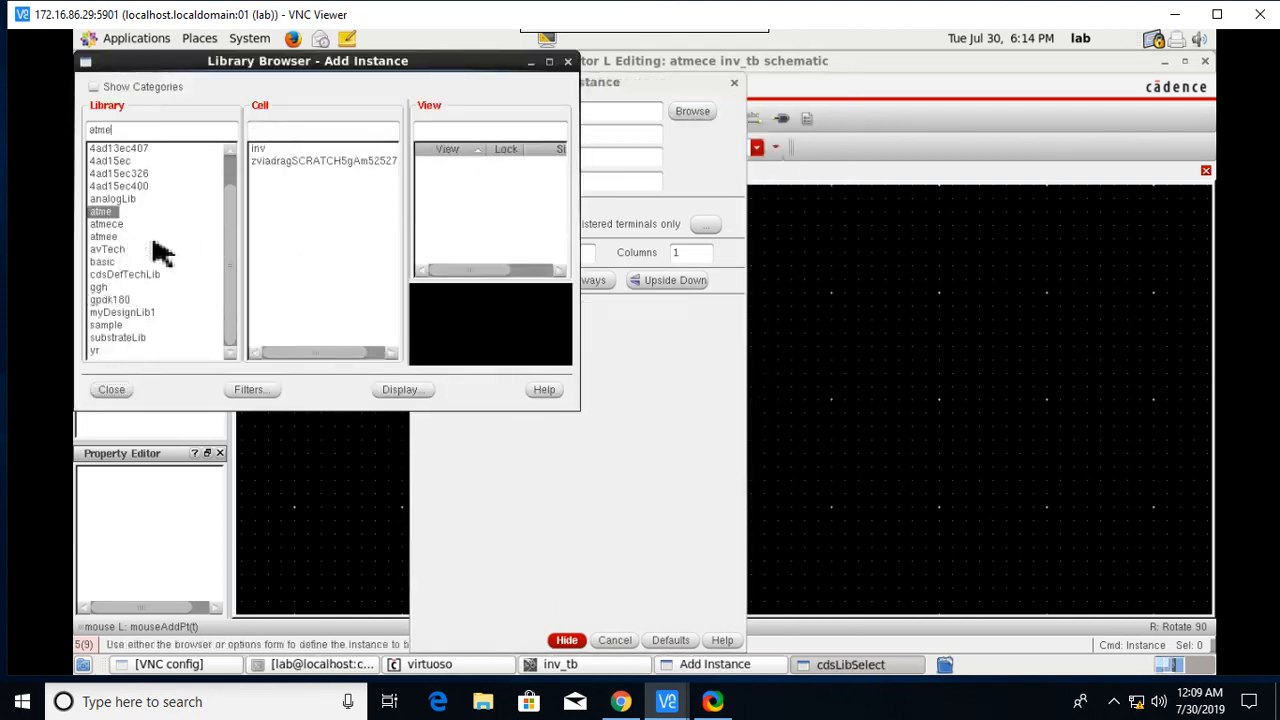
left_click(262, 149)
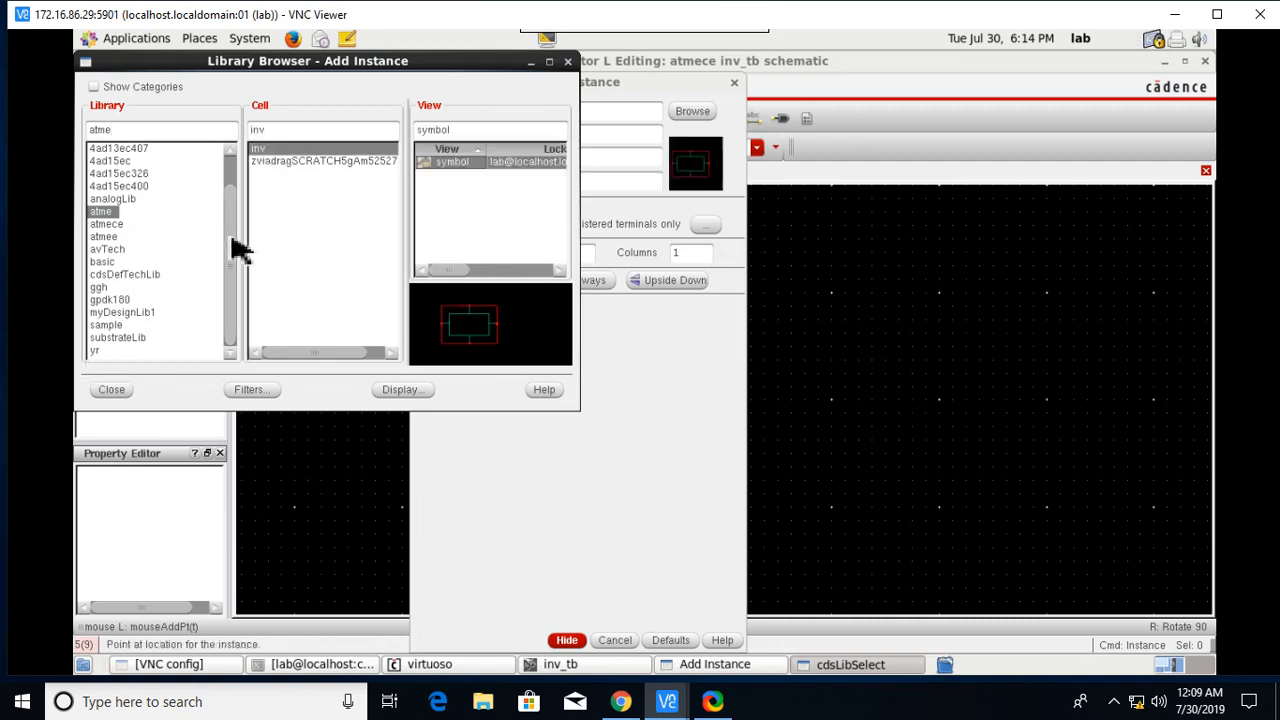
left_click(112, 391)
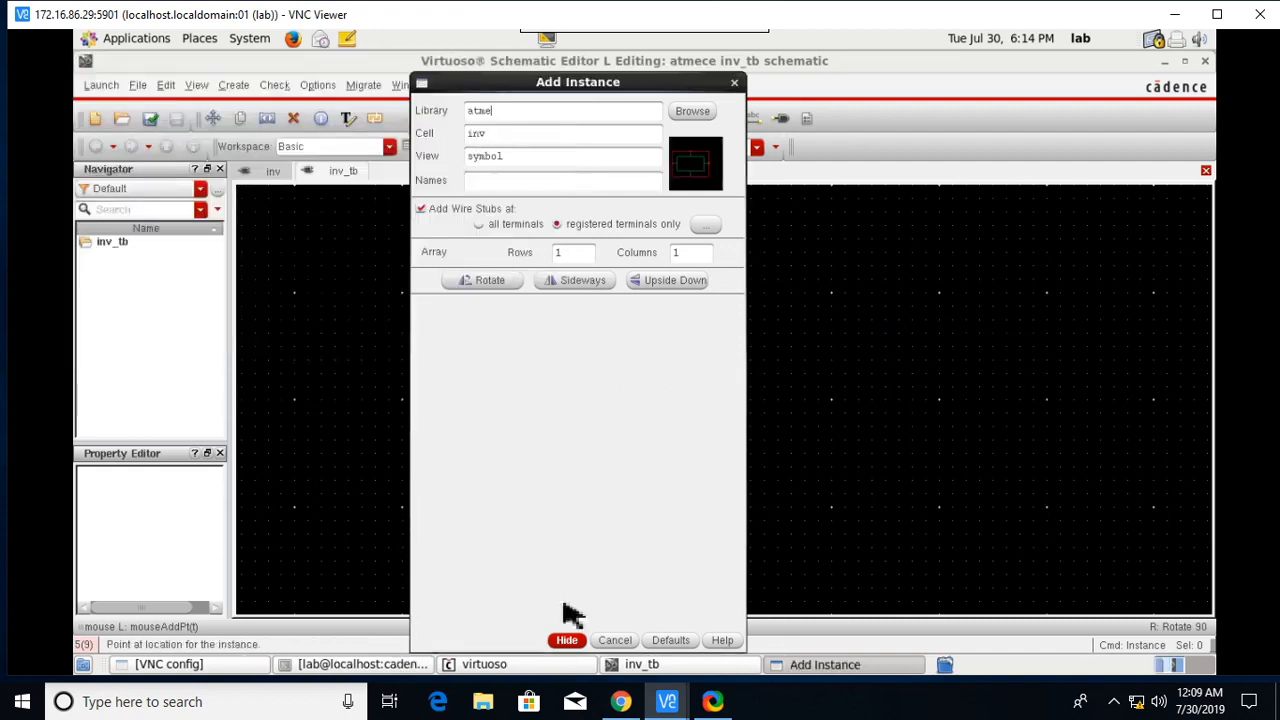
left_click(572, 642)
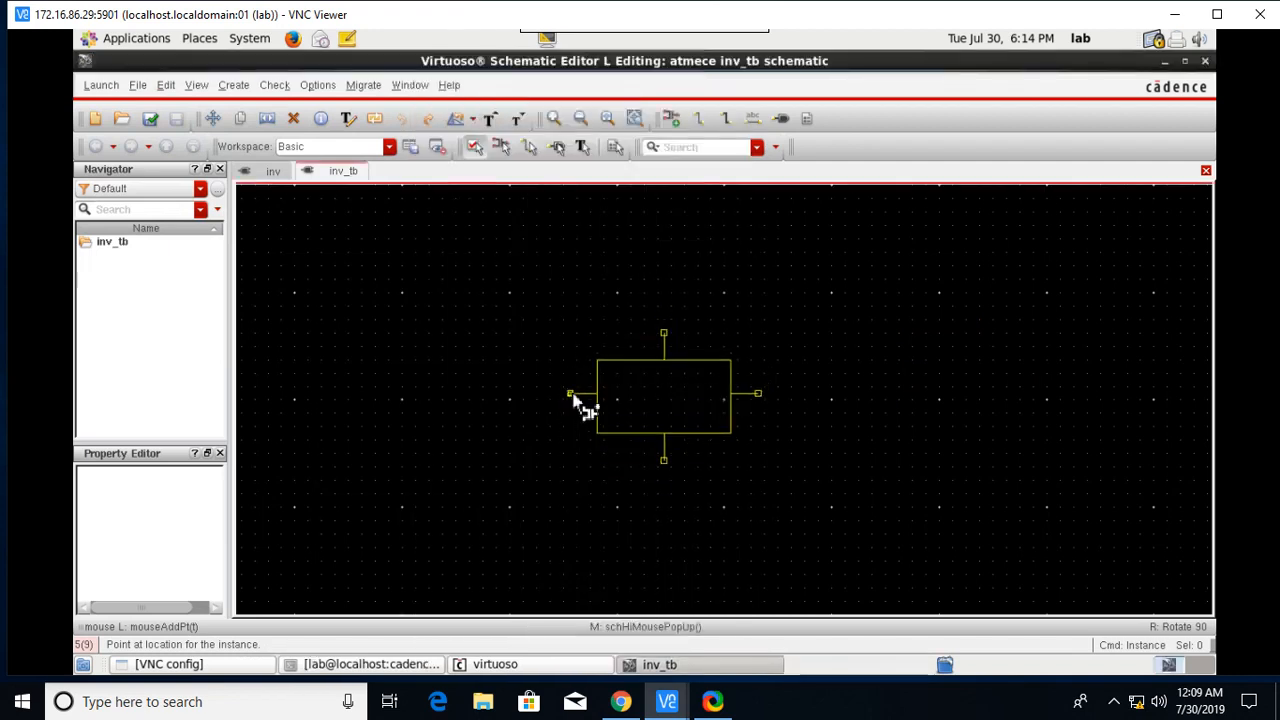
left_click(573, 397)
key("Escape")
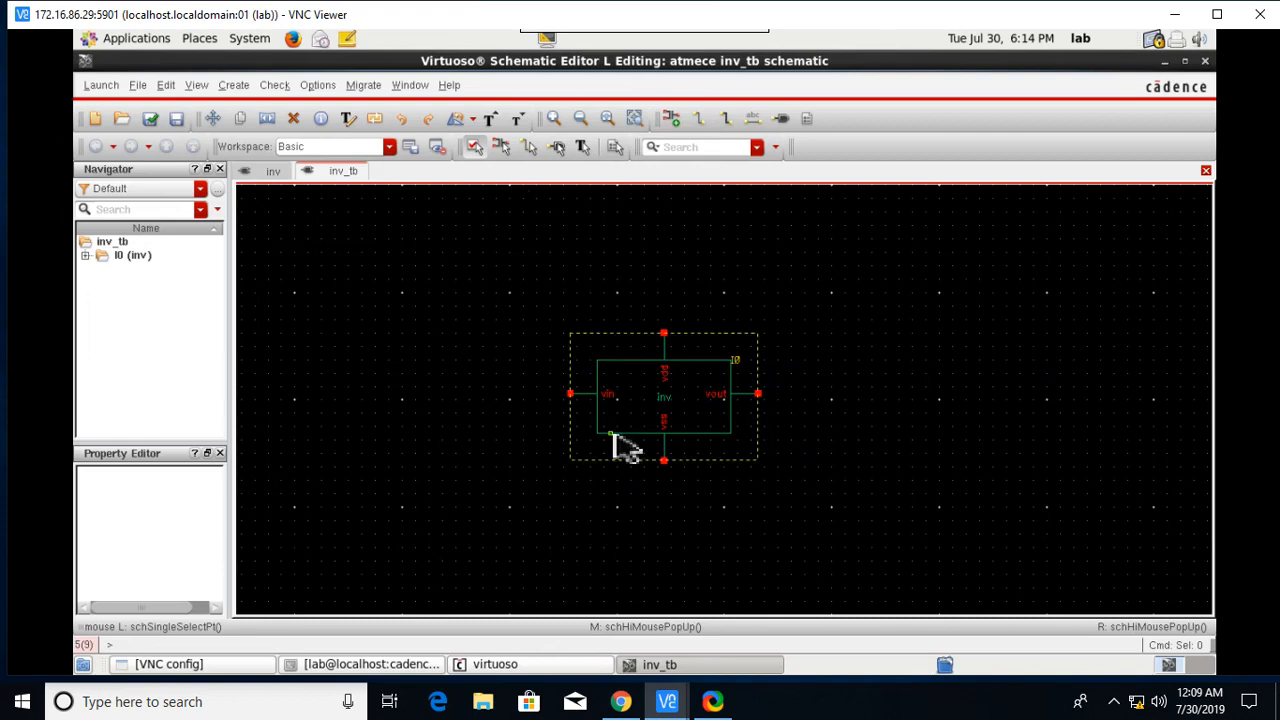
Place a vpulse source from analogLib to the left of the inverter's vin terminal.
left_click(241, 88)
left_click(255, 117)
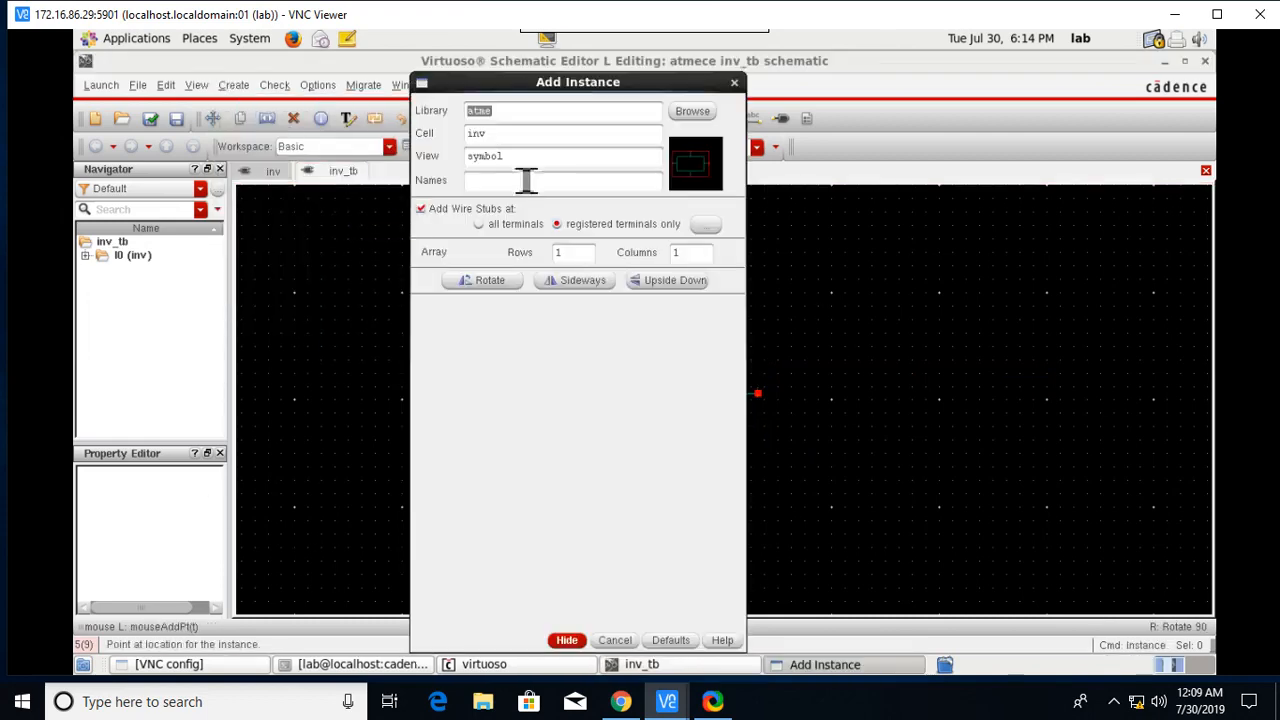
left_click(694, 113)
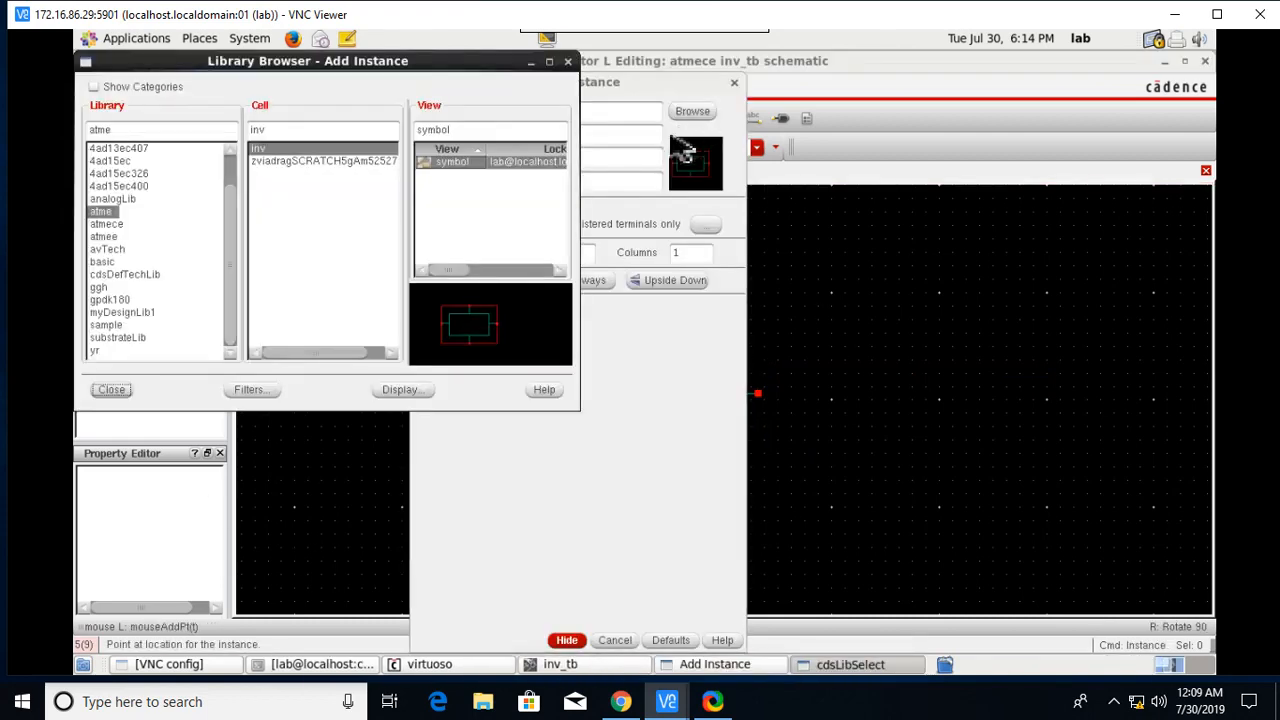
left_click(120, 312)
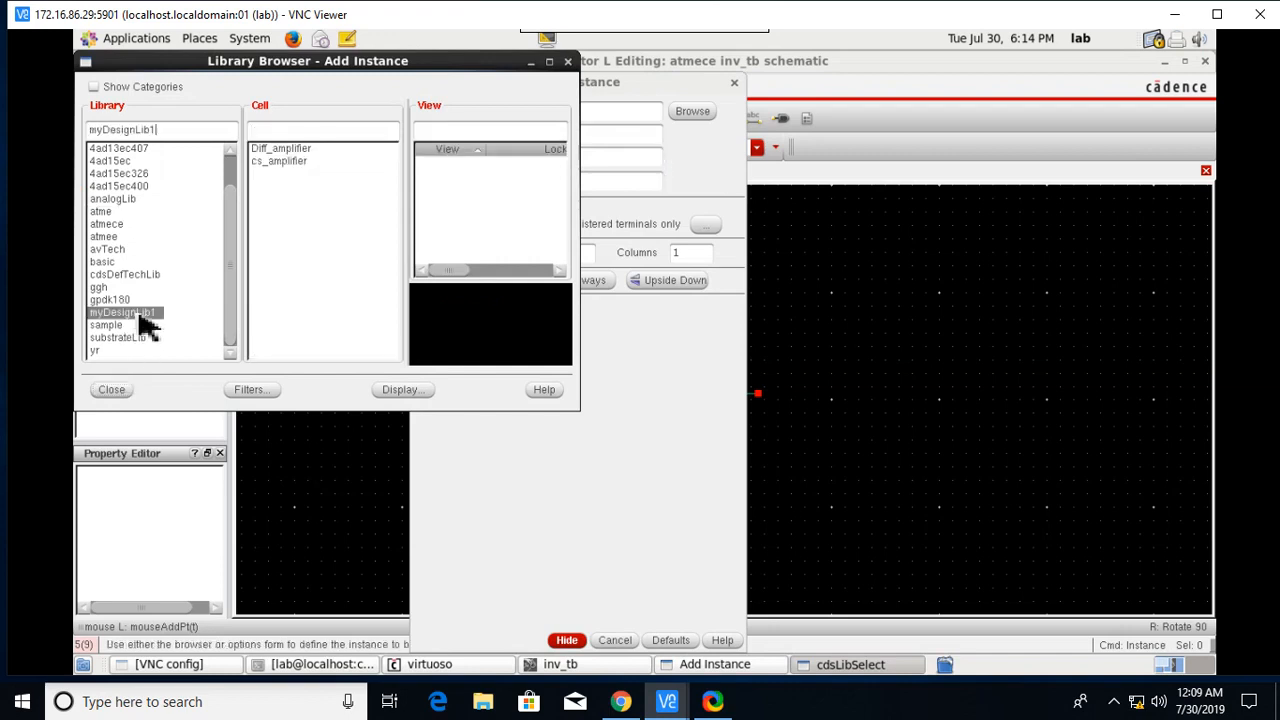
left_click(118, 199)
left_click(290, 136)
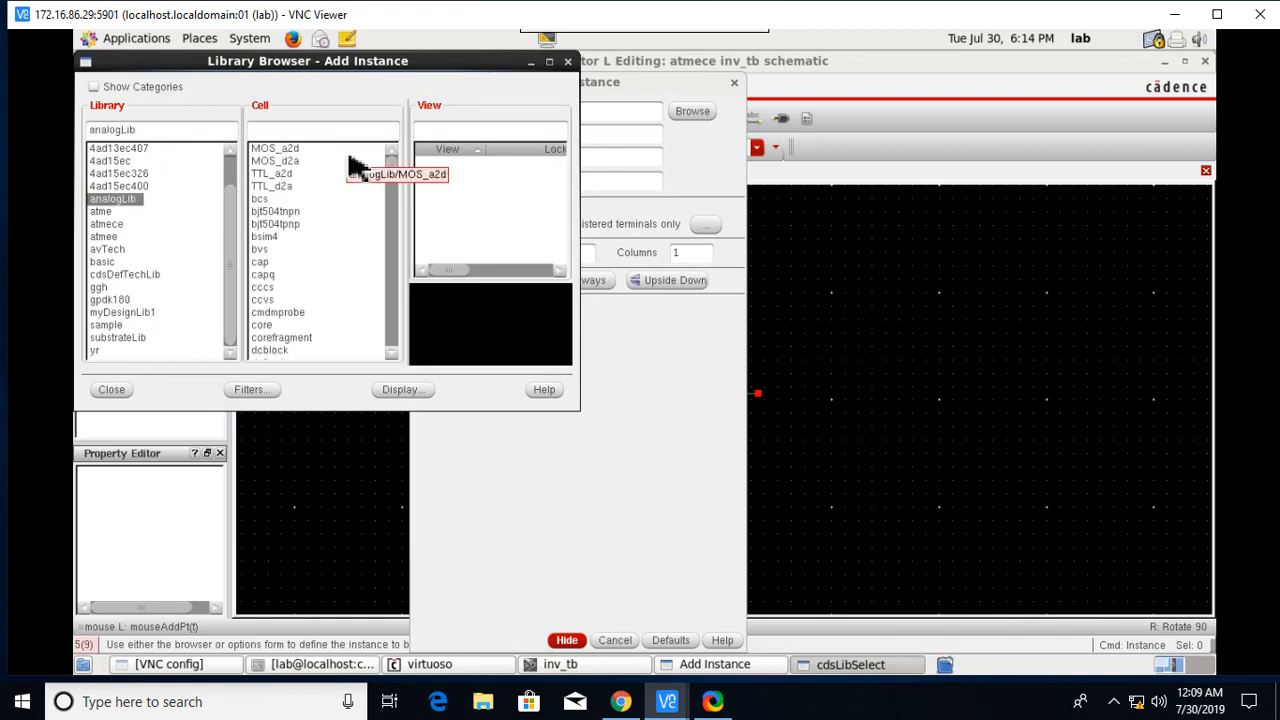
type("vpulse")
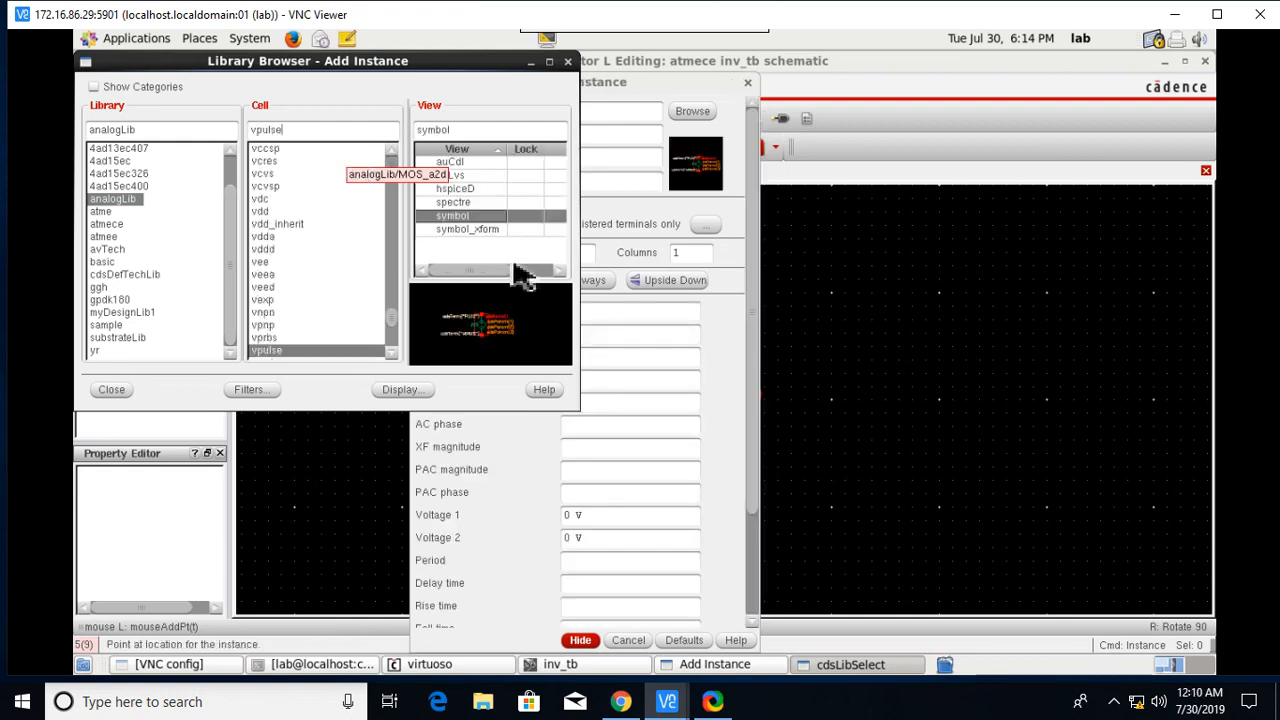
left_click(122, 391)
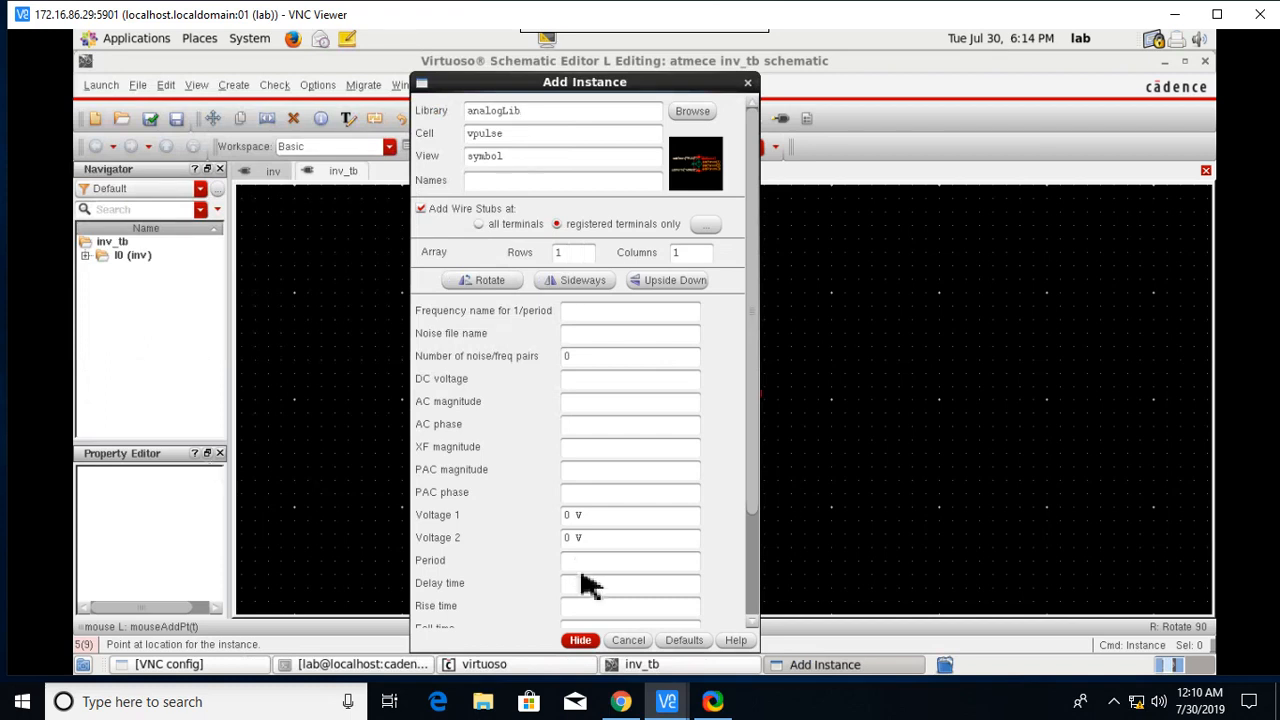
left_click(581, 641)
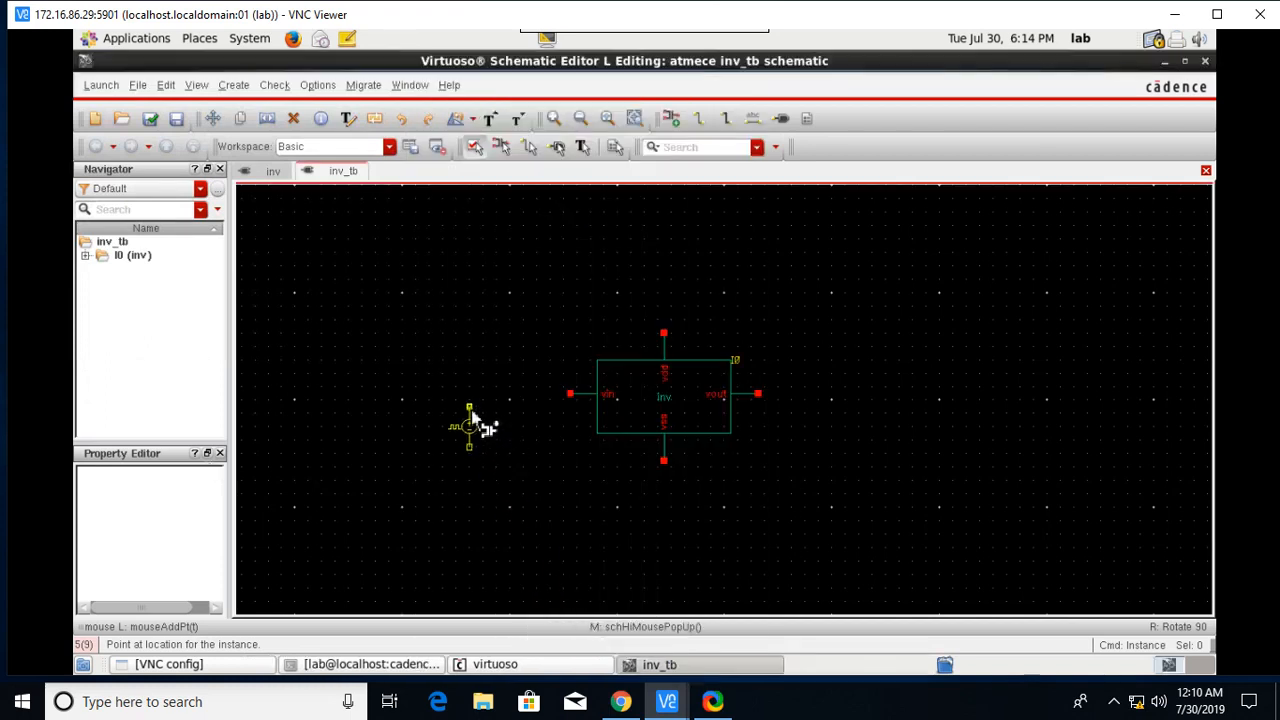
left_click(469, 411)
key("Escape")
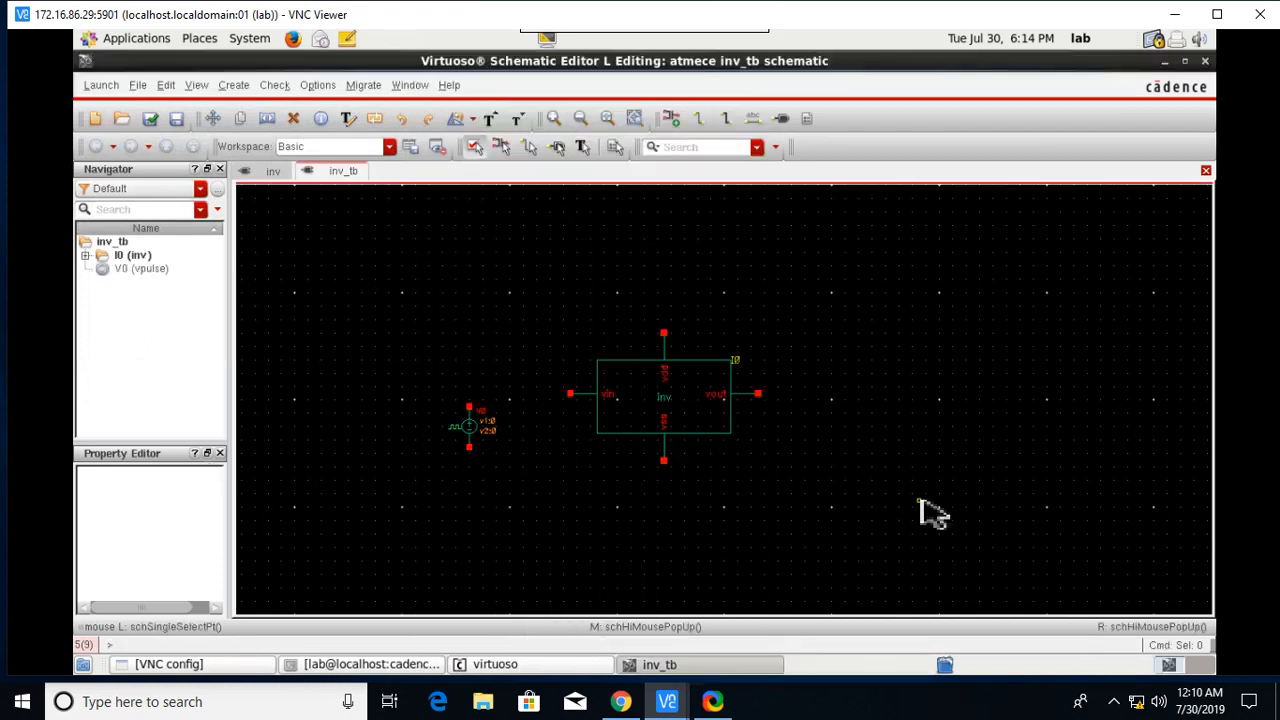
Set the vpulse source's Voltage 2 to 1.8 V and its period to 20n s.
left_click(474, 440)
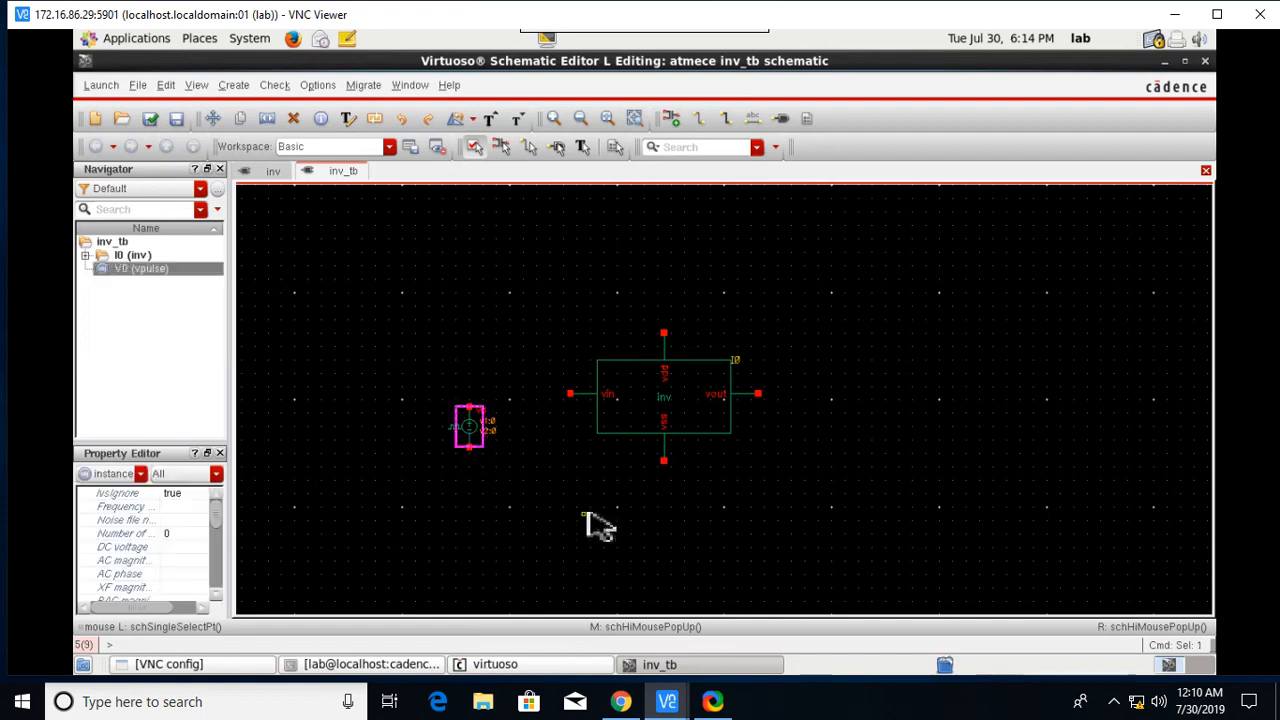
key("q")
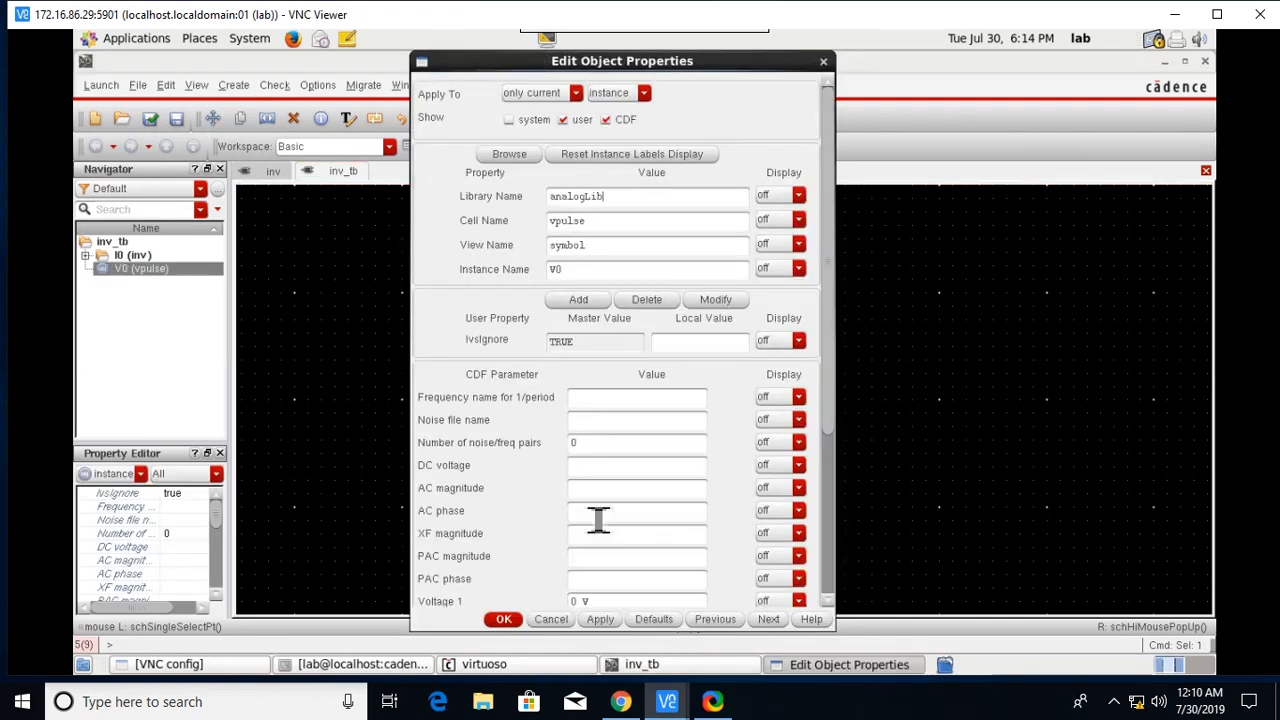
scroll(605, 505, "down", 5)
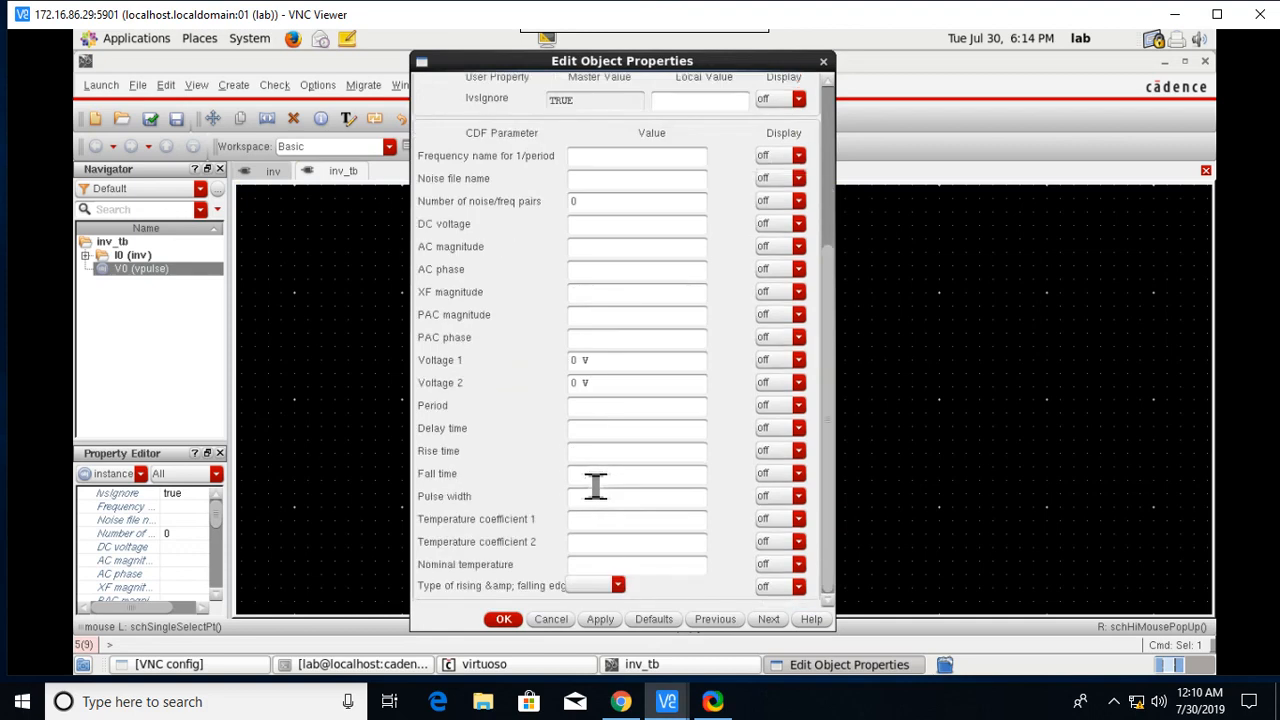
double_click(575, 383)
left_click(614, 410)
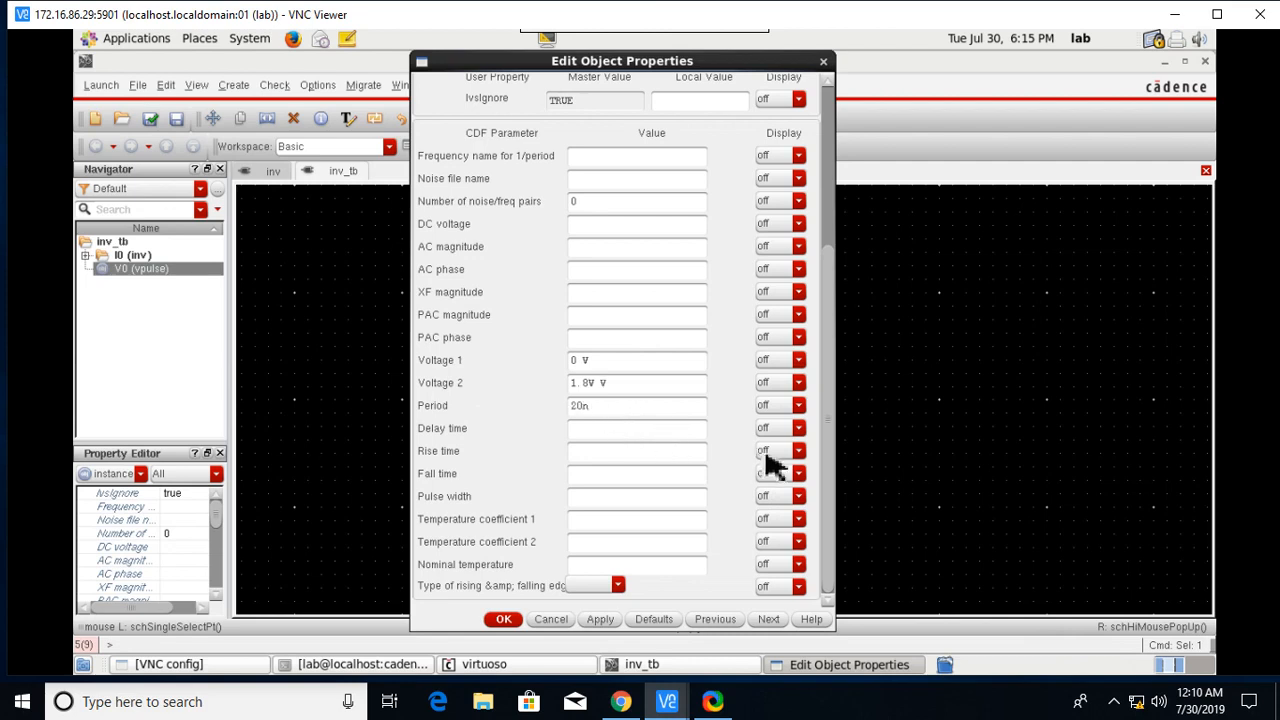
left_click(618, 386)
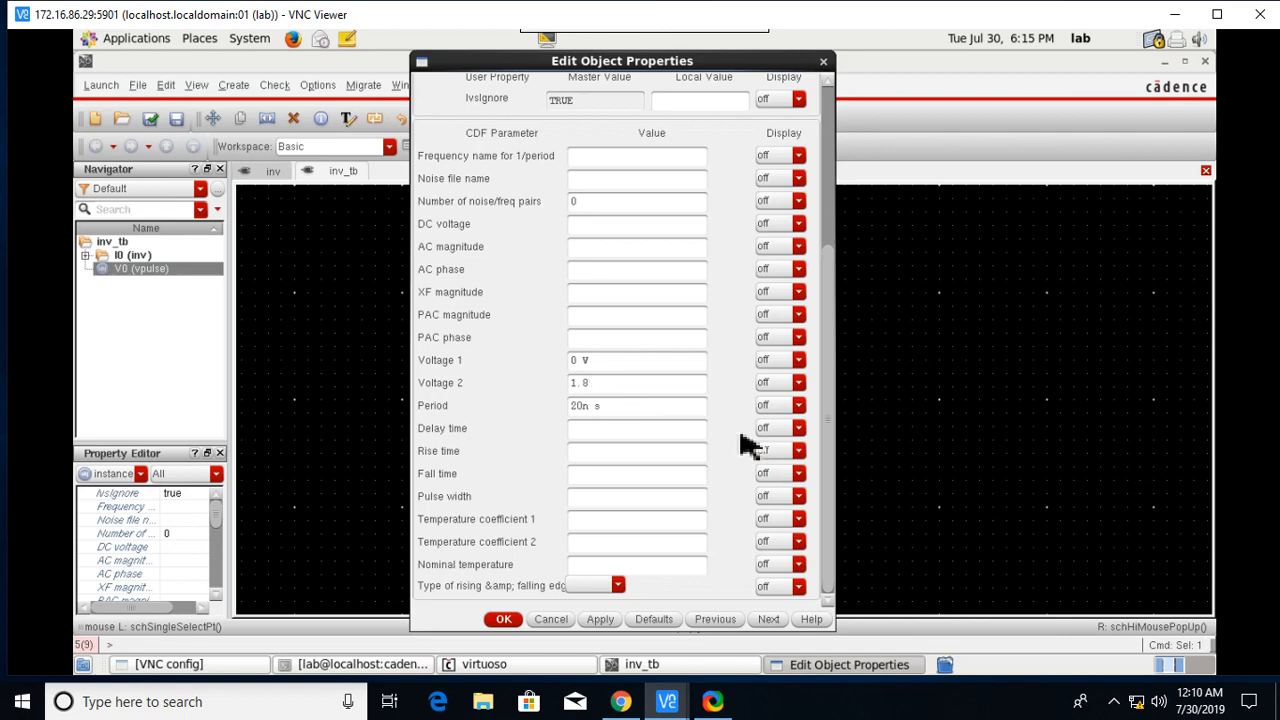
type("1.8")
key("Tab")
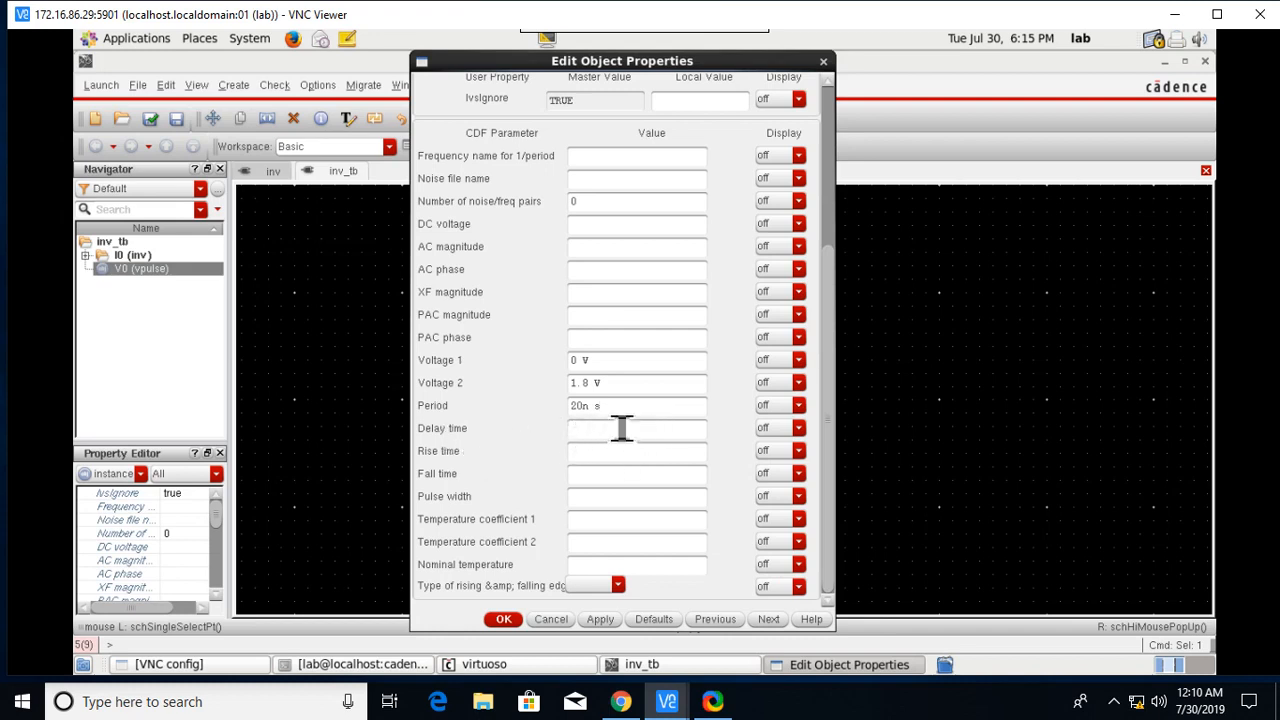
left_click(505, 619)
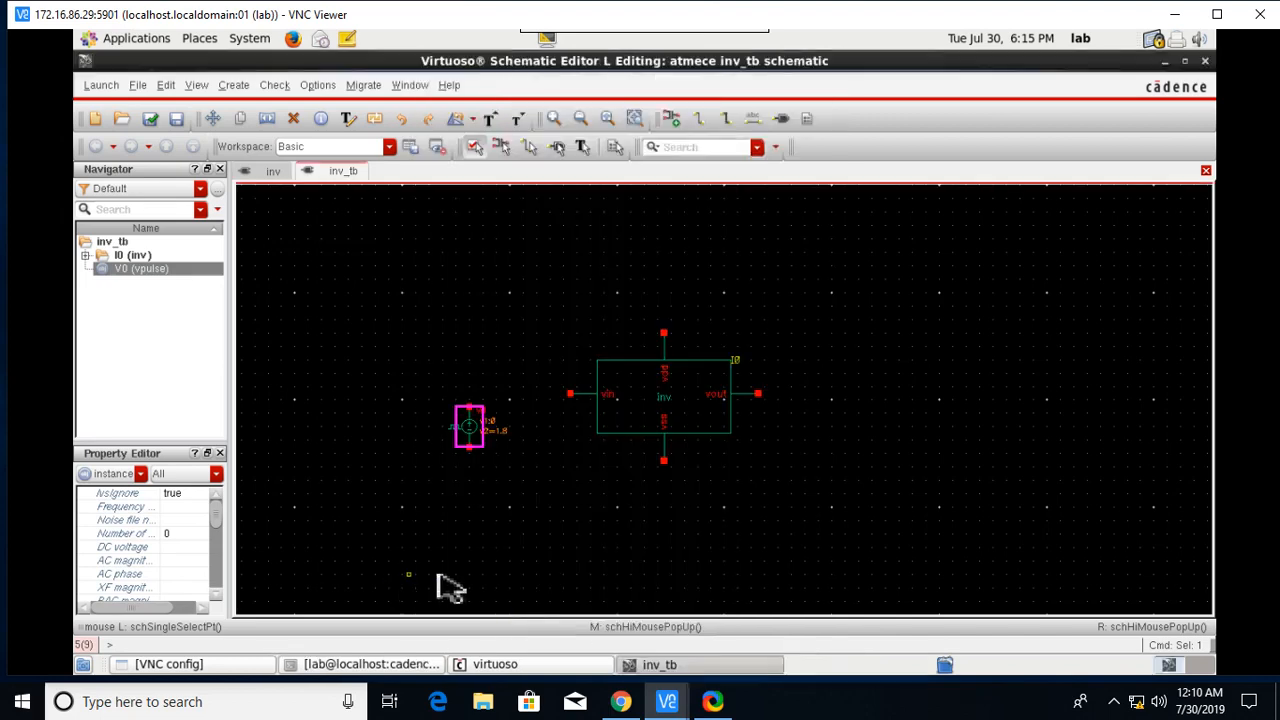
left_click(676, 531)
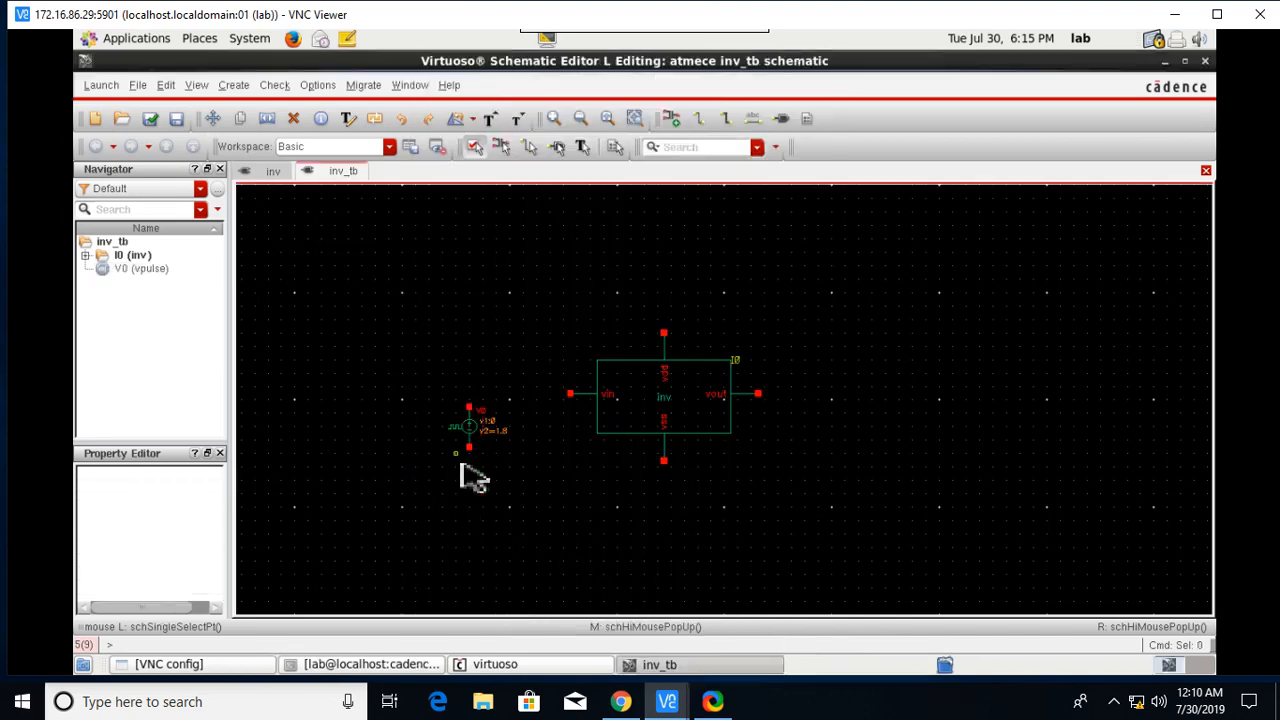
Place an analogLib vdc source with a DC voltage of 1.8, rotated to horizontal, above the inverter.
key("i")
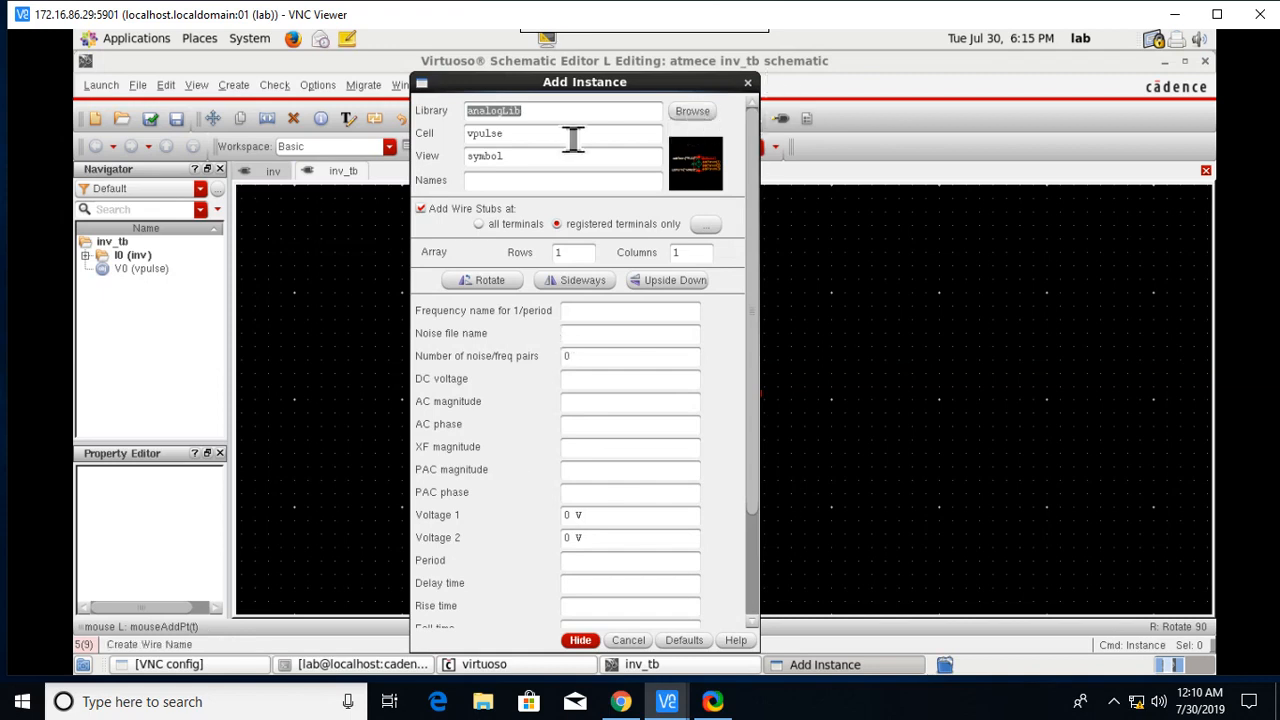
left_click_drag(573, 136, 305, 118)
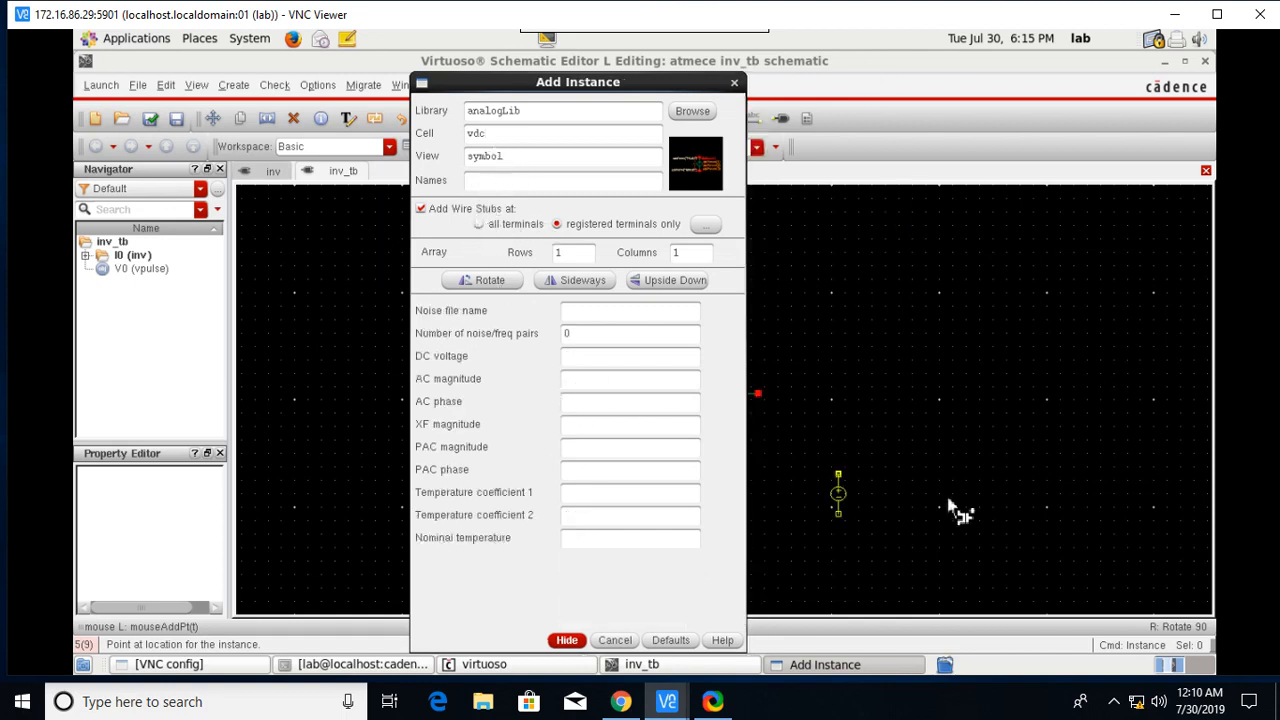
left_click(607, 362)
left_click(570, 641)
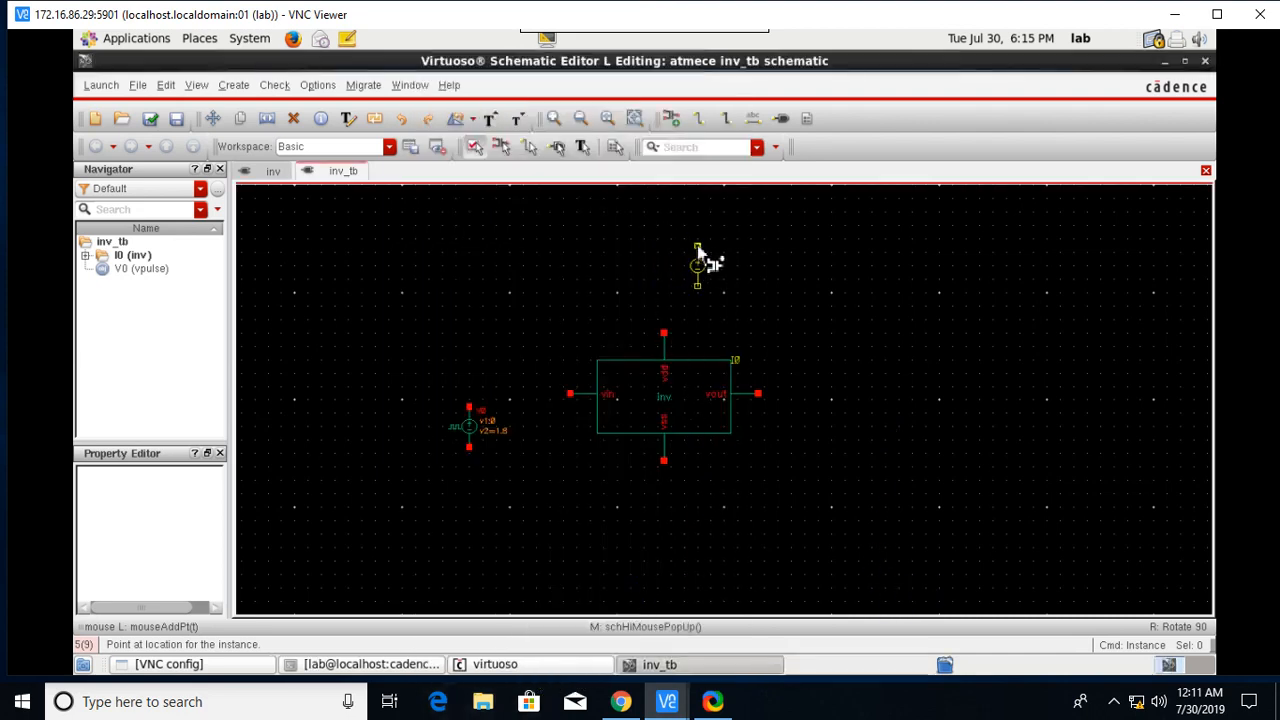
key("r")
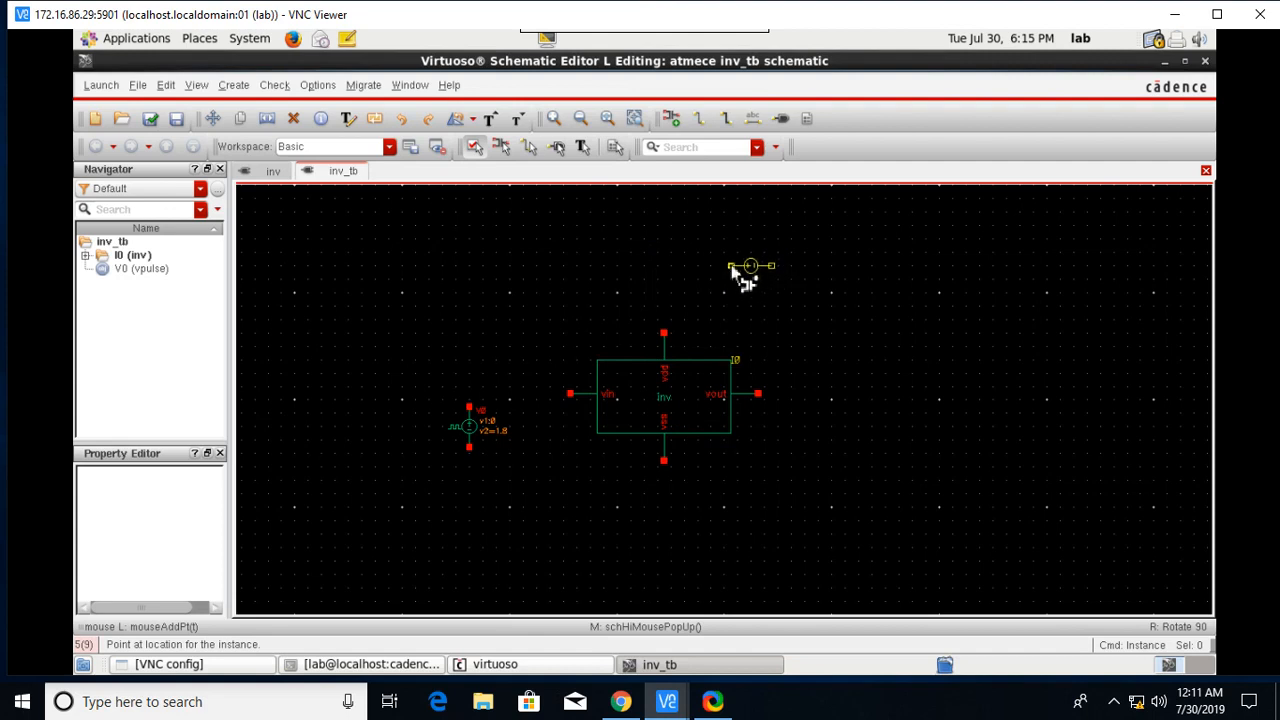
left_click(733, 268)
key("Escape")
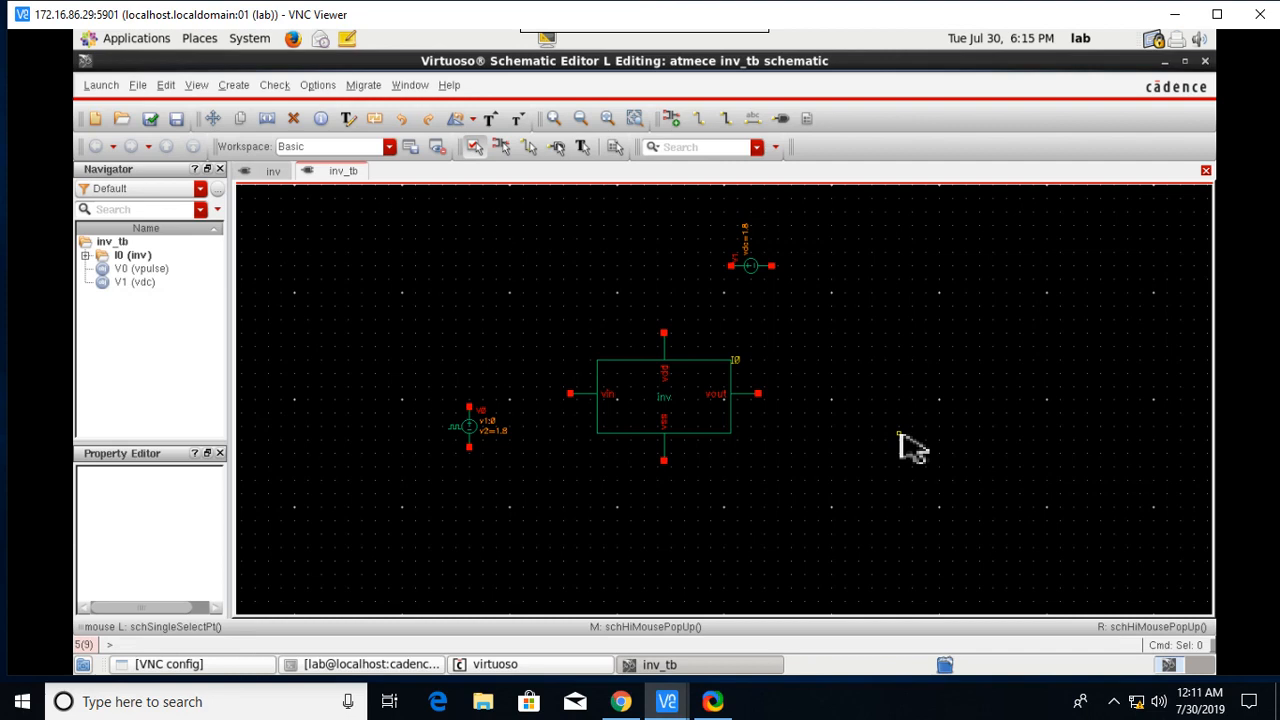
Place three gnd symbols: below the pulse source, below the inverter's vss terminal, and beside the DC source.
key("i")
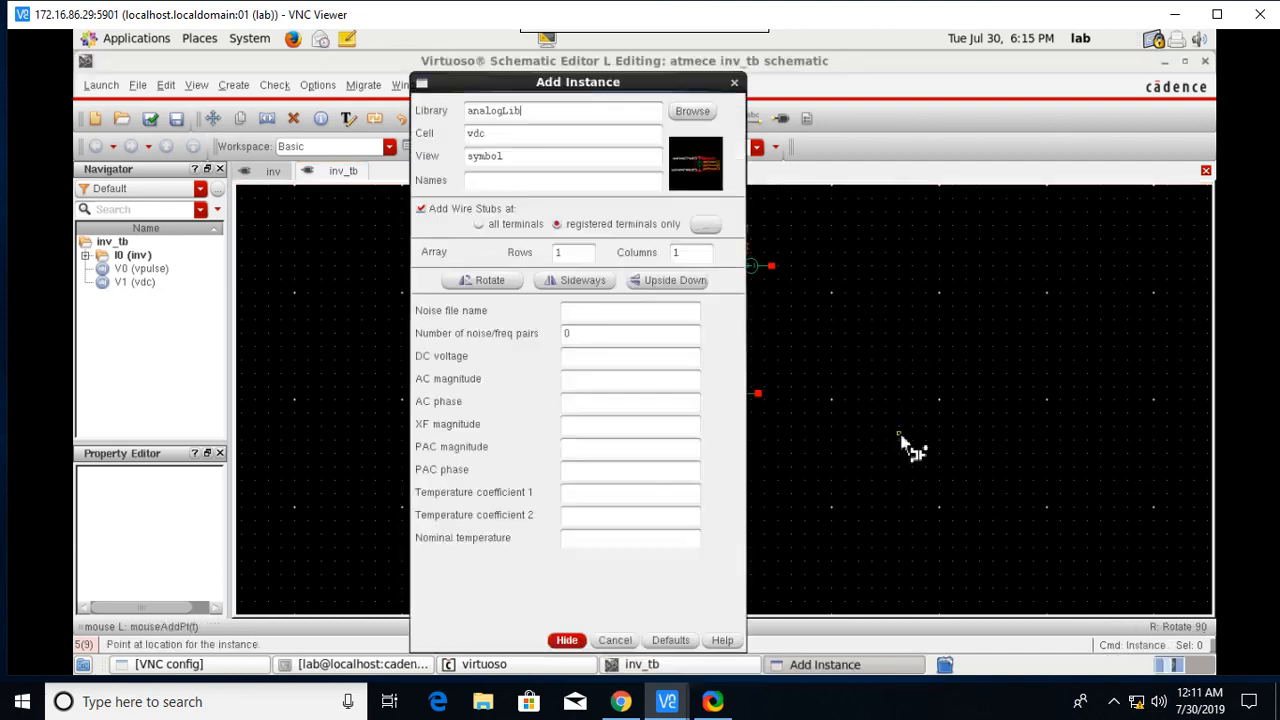
double_click(497, 134)
left_click(572, 640)
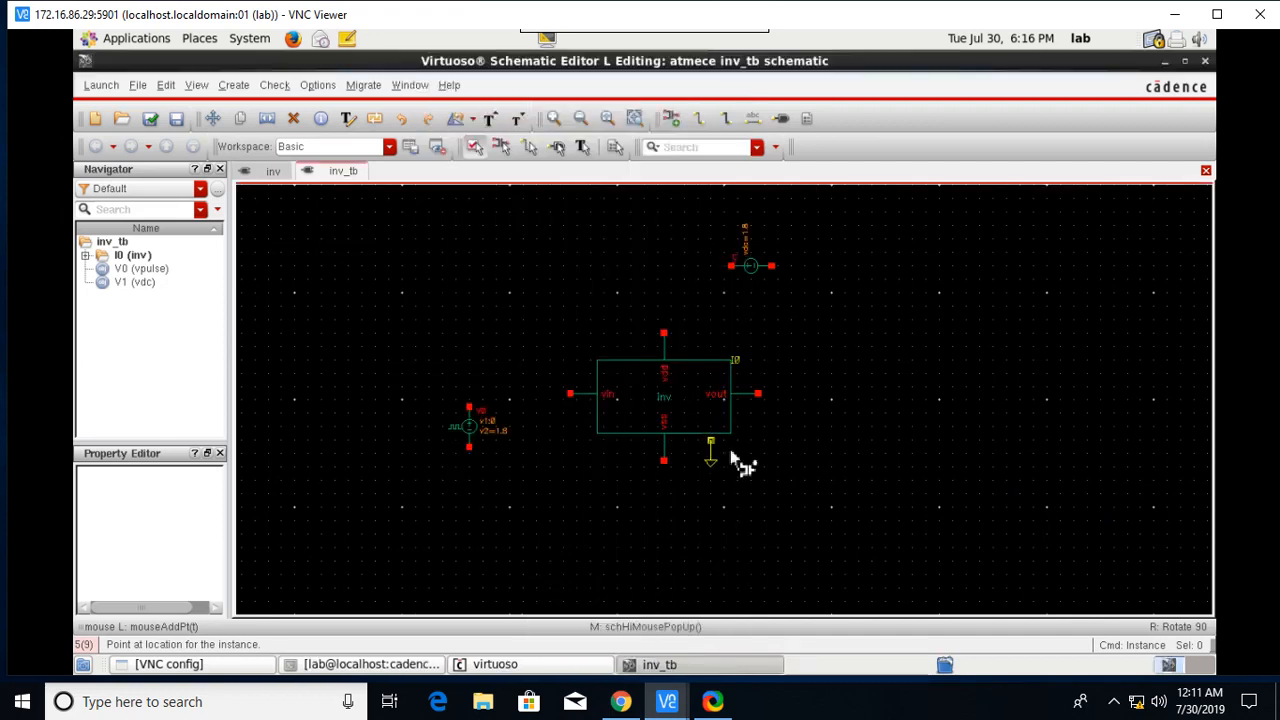
left_click(456, 515)
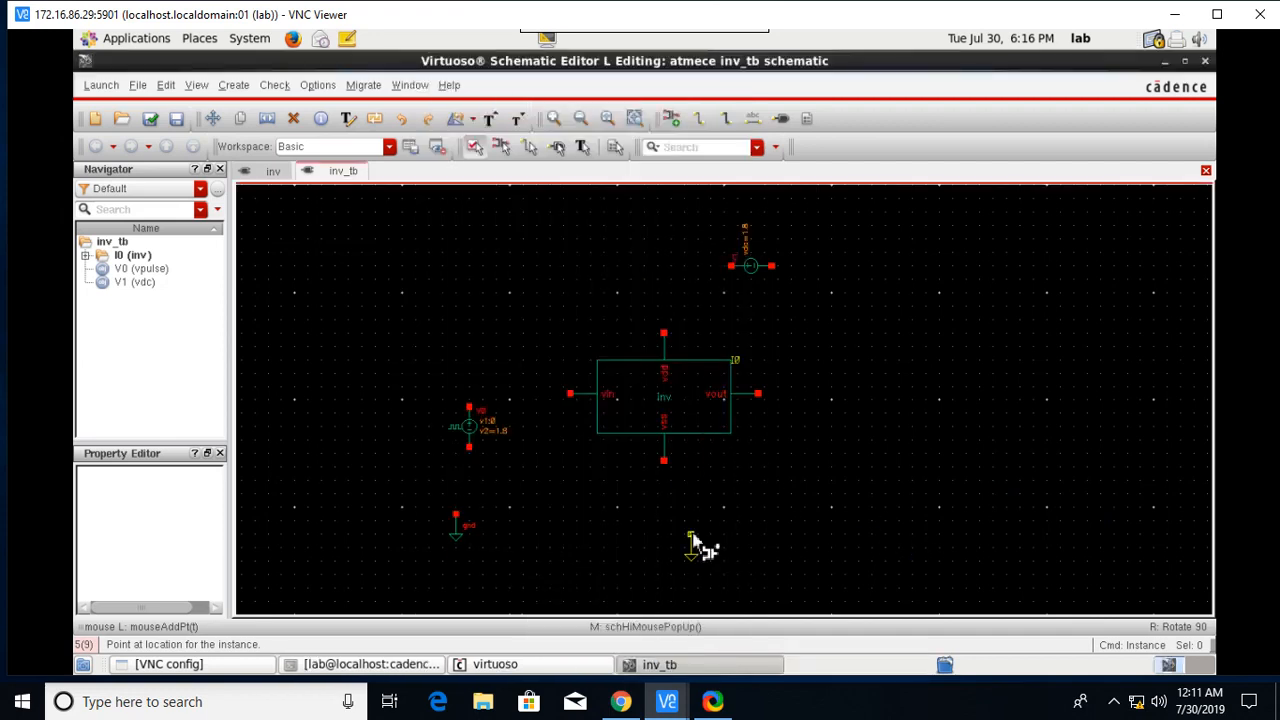
left_click(685, 528)
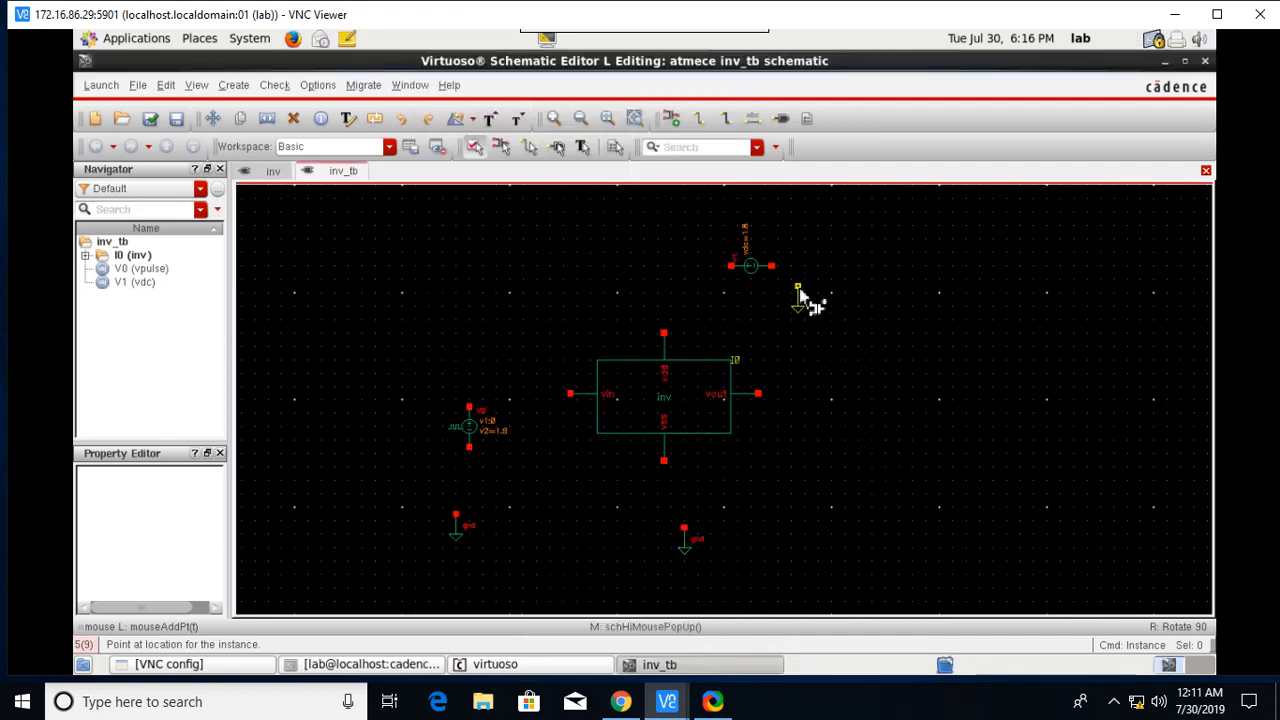
left_click(851, 288)
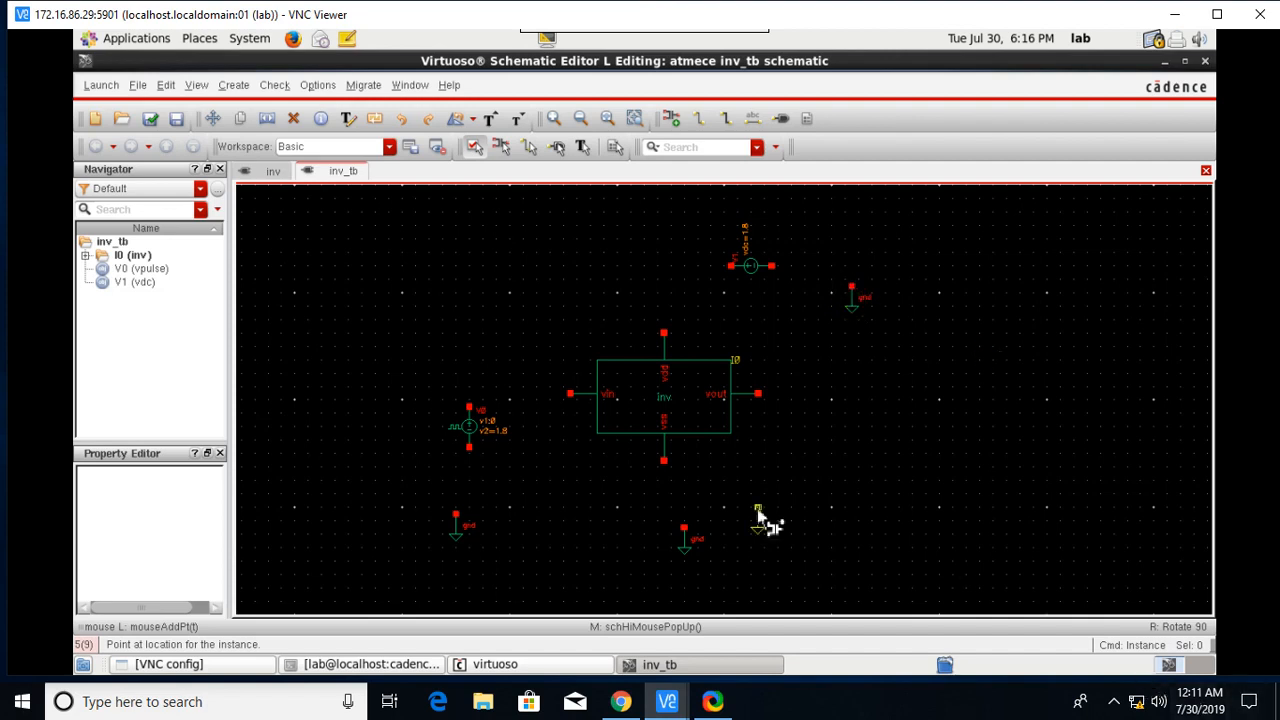
key("Escape")
Place an output pin named vout beside the inverter's vout terminal.
key("p")
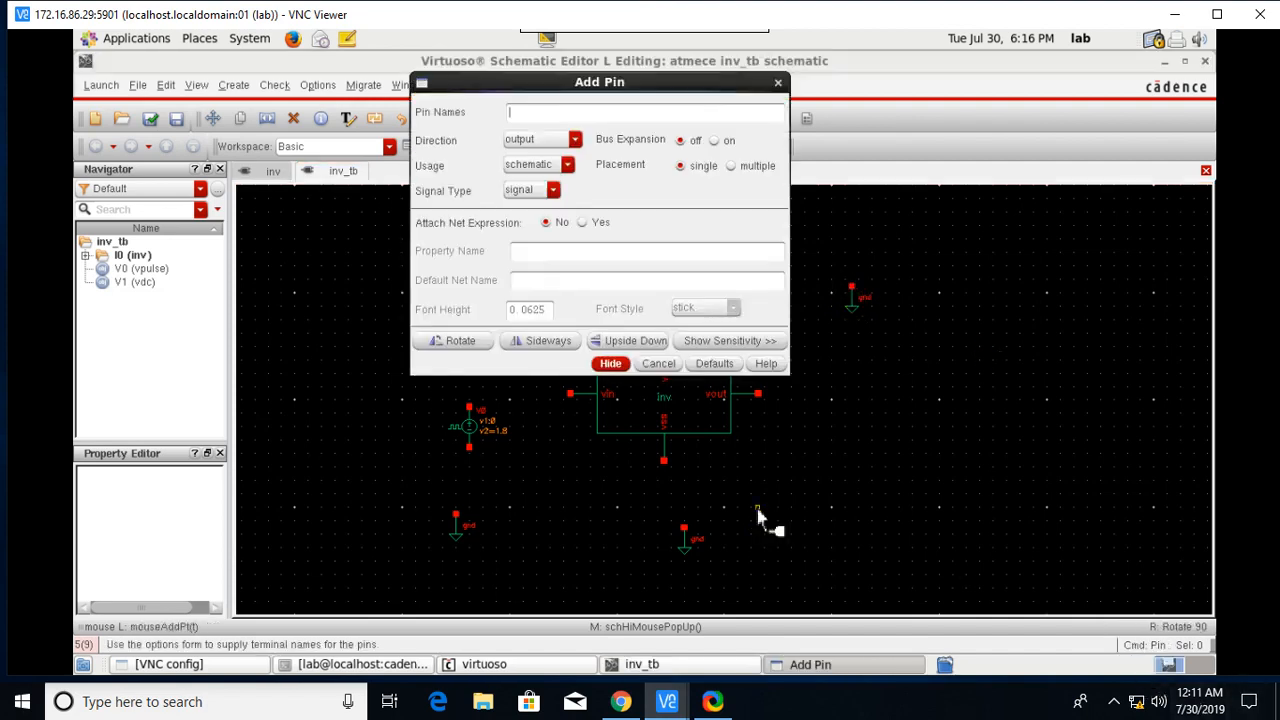
type("vout")
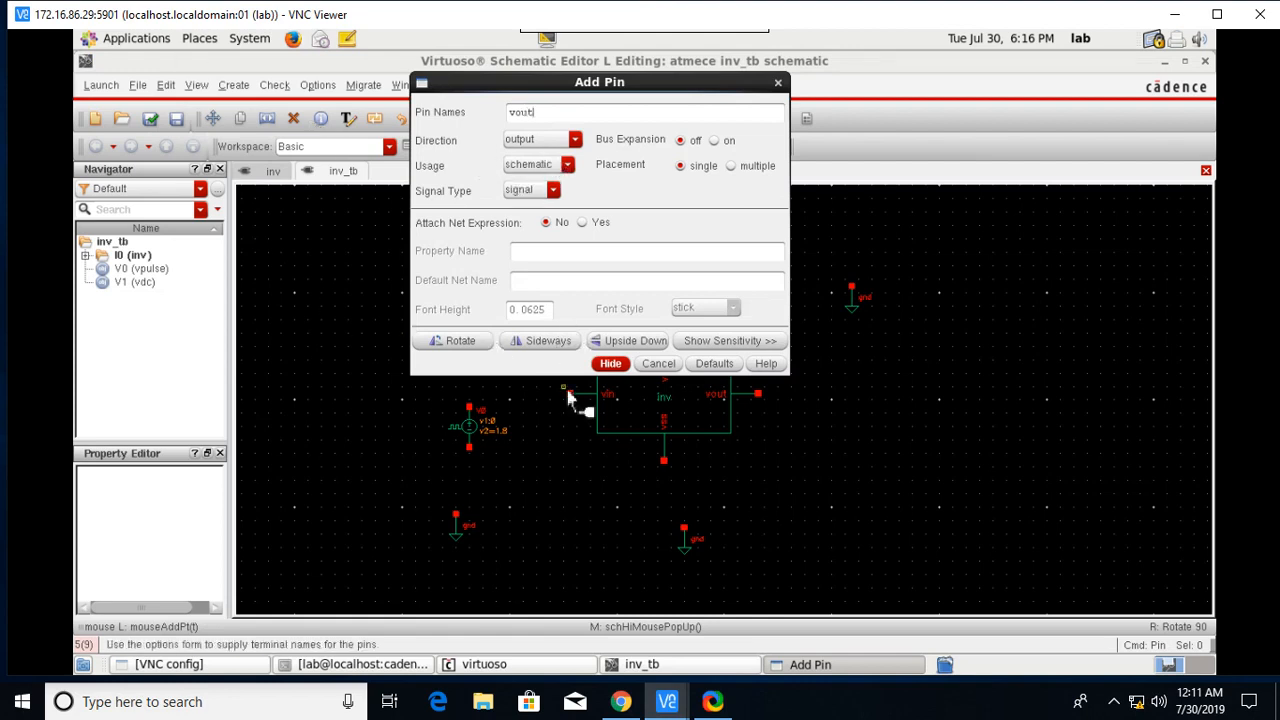
left_click(610, 363)
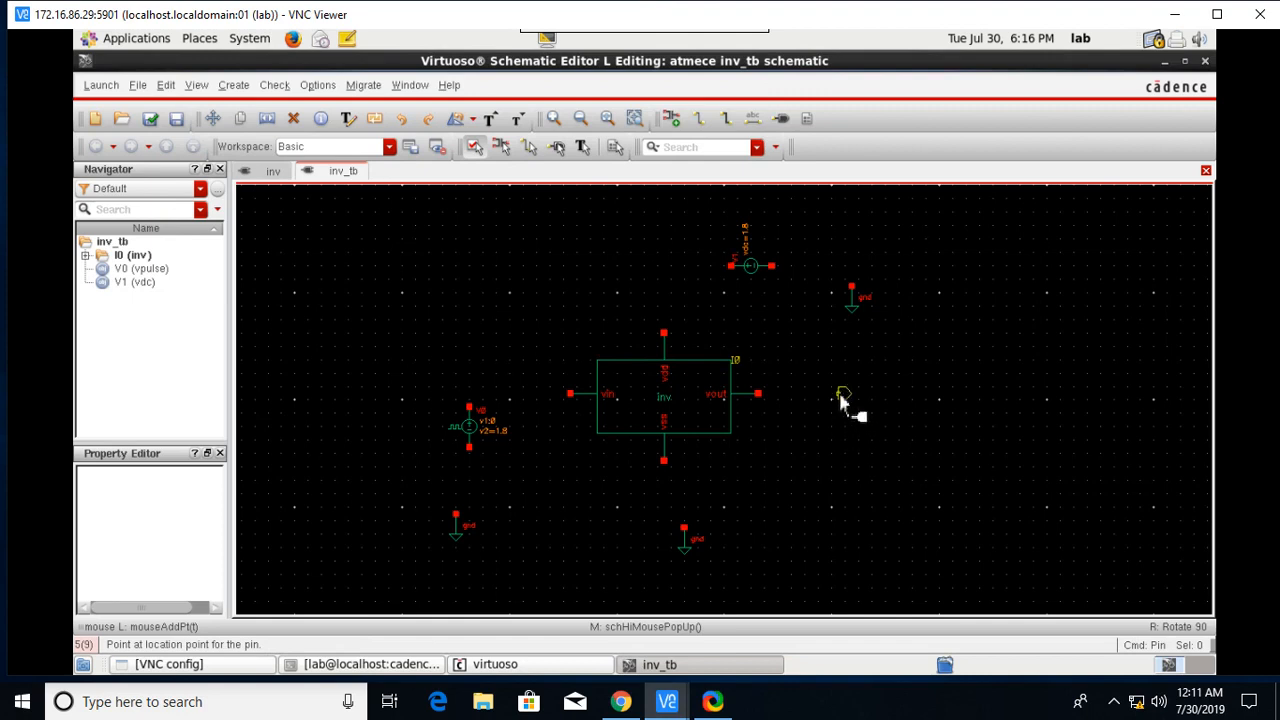
left_click(846, 390)
key("Escape")
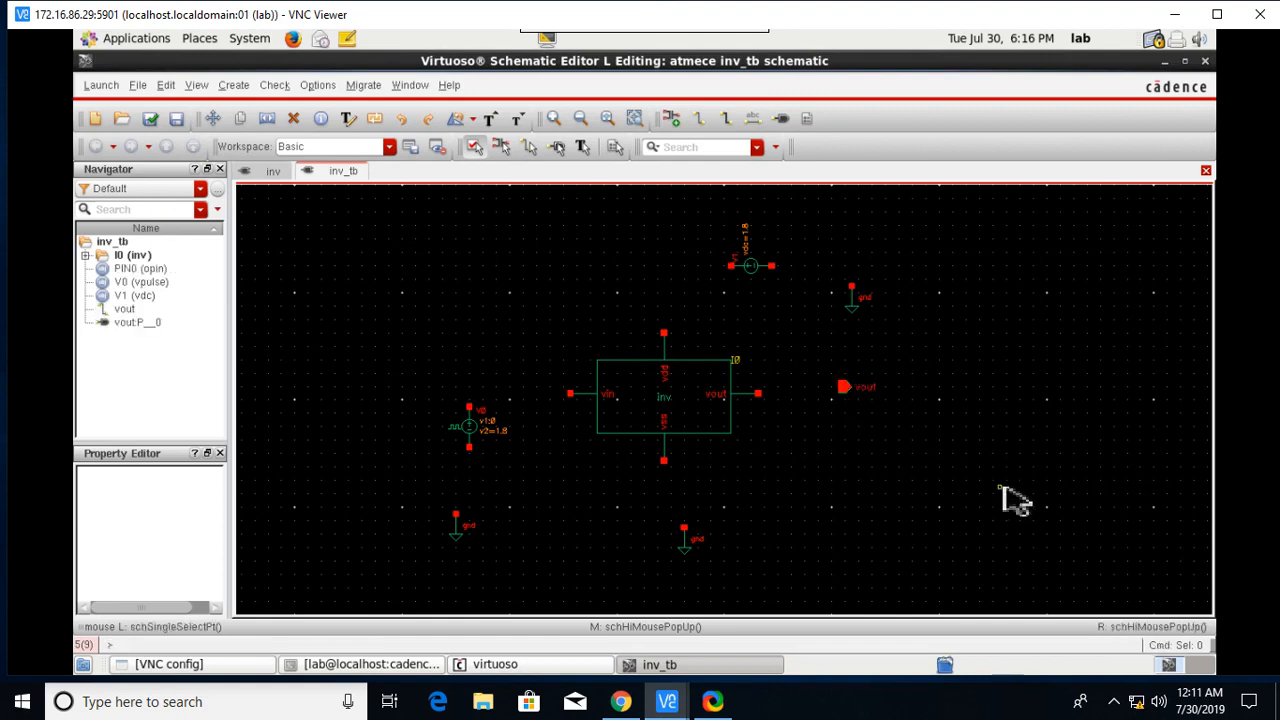
Wire the inverter's vdd terminal to the DC source and the source's other terminal to its gnd symbol.
left_click(702, 119)
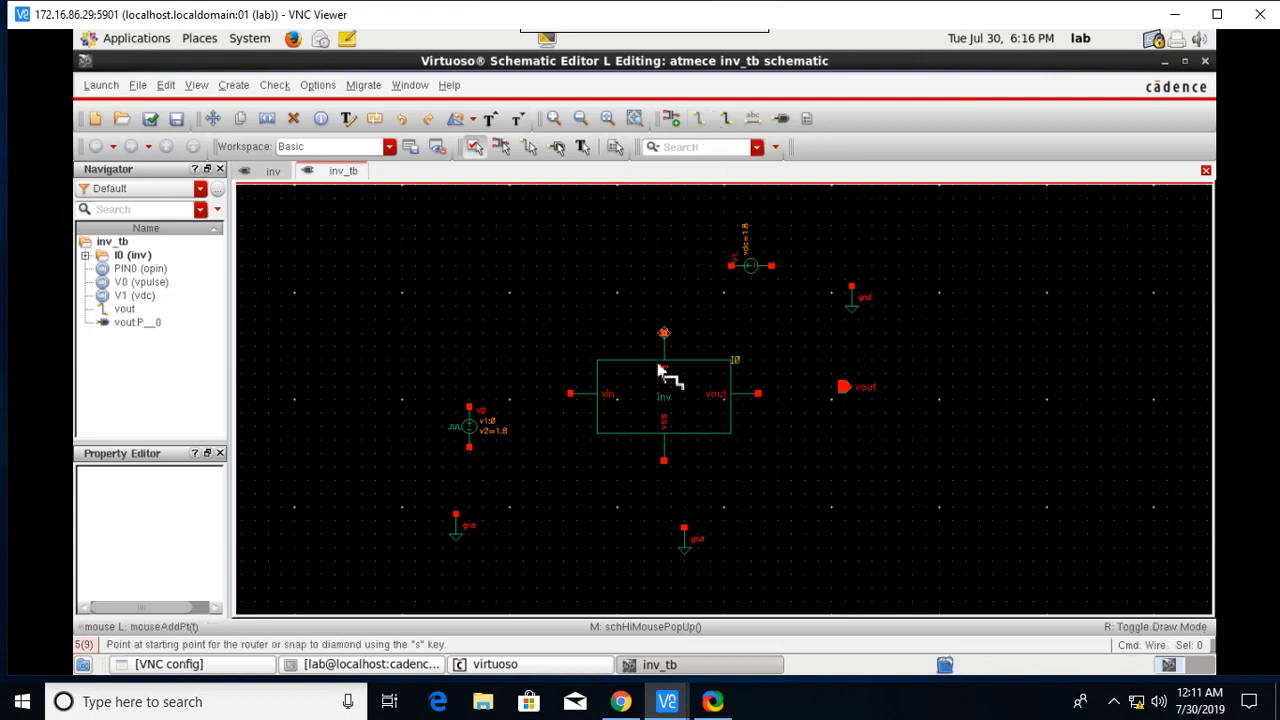
left_click(663, 334)
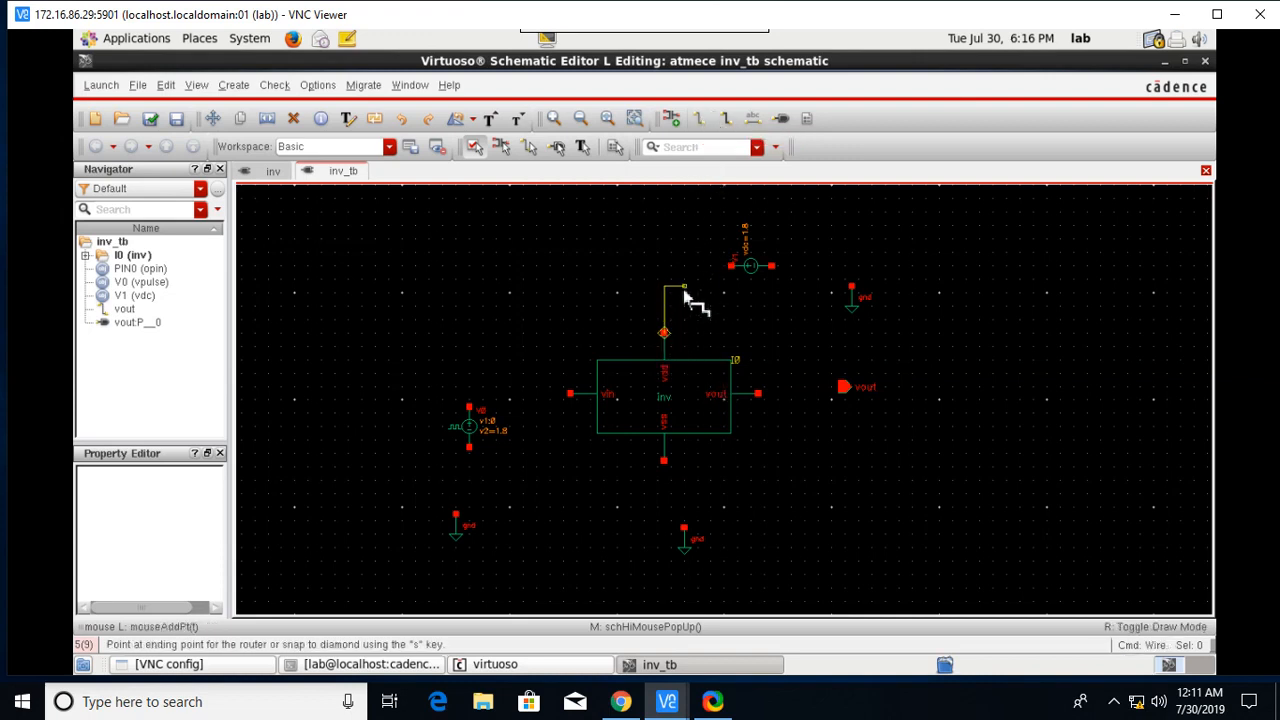
left_click(737, 269)
left_click(772, 266)
left_click(851, 287)
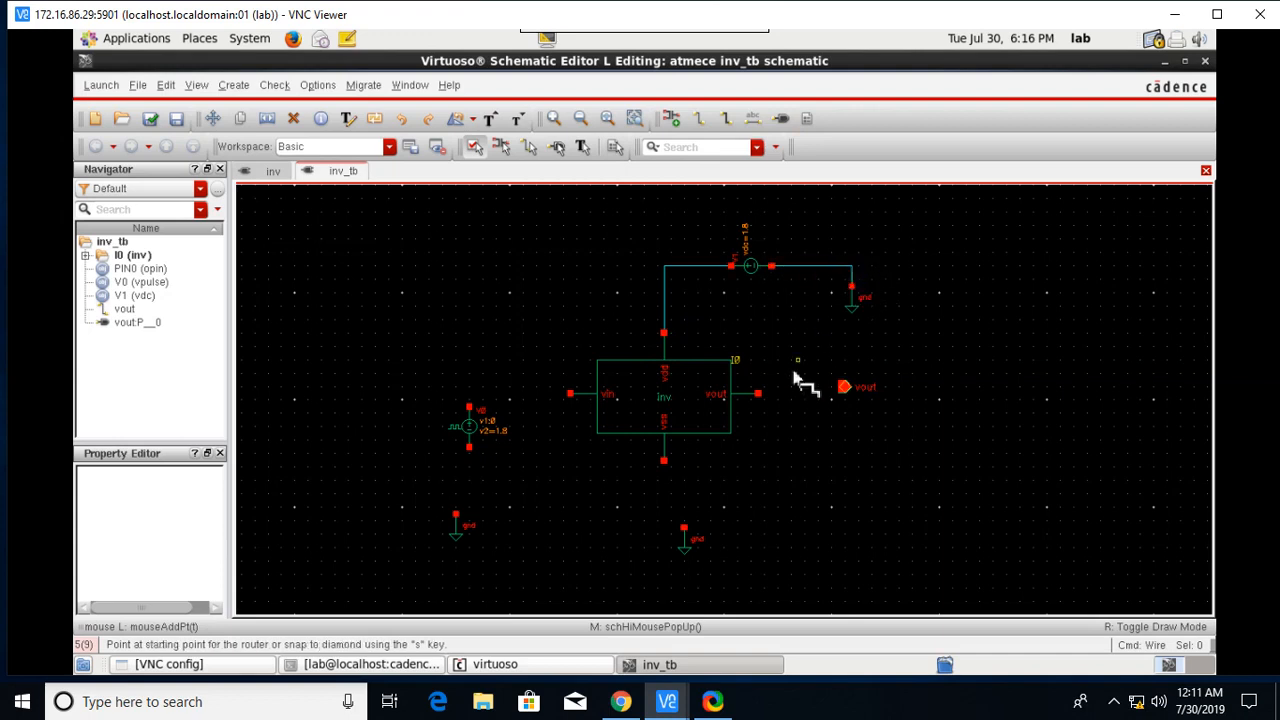
Wire the inverter's vout terminal to the vout pin and the pulse source's upper terminal to vin.
left_click(760, 394)
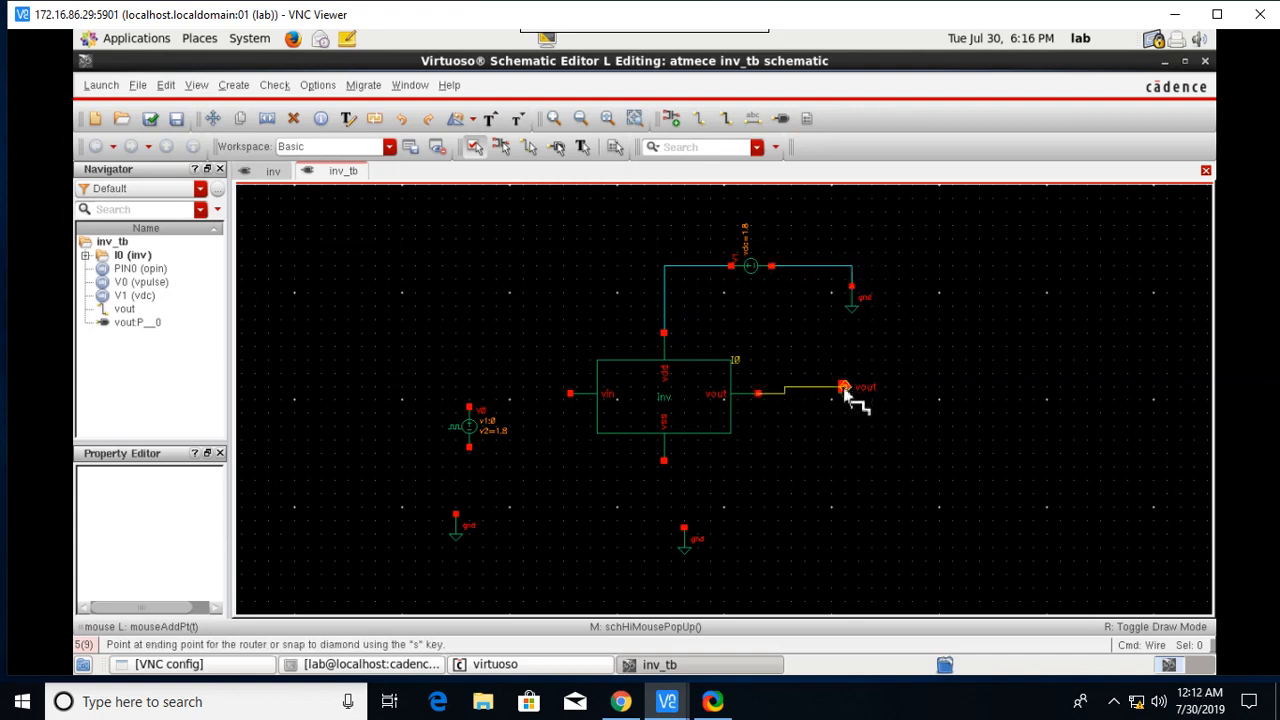
left_click(842, 390)
left_click(469, 408)
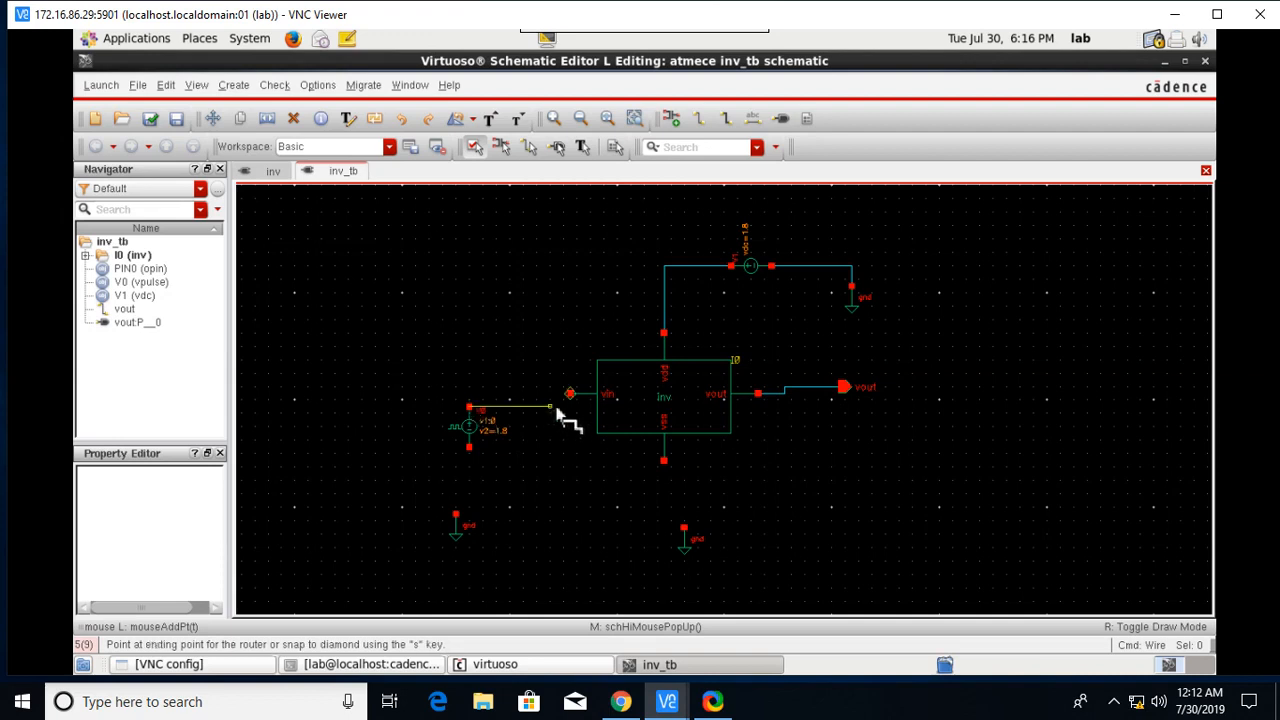
left_click(572, 394)
Wire the pulse source's lower terminal and the inverter's vss terminal to the gnd symbols below them.
left_click(456, 514)
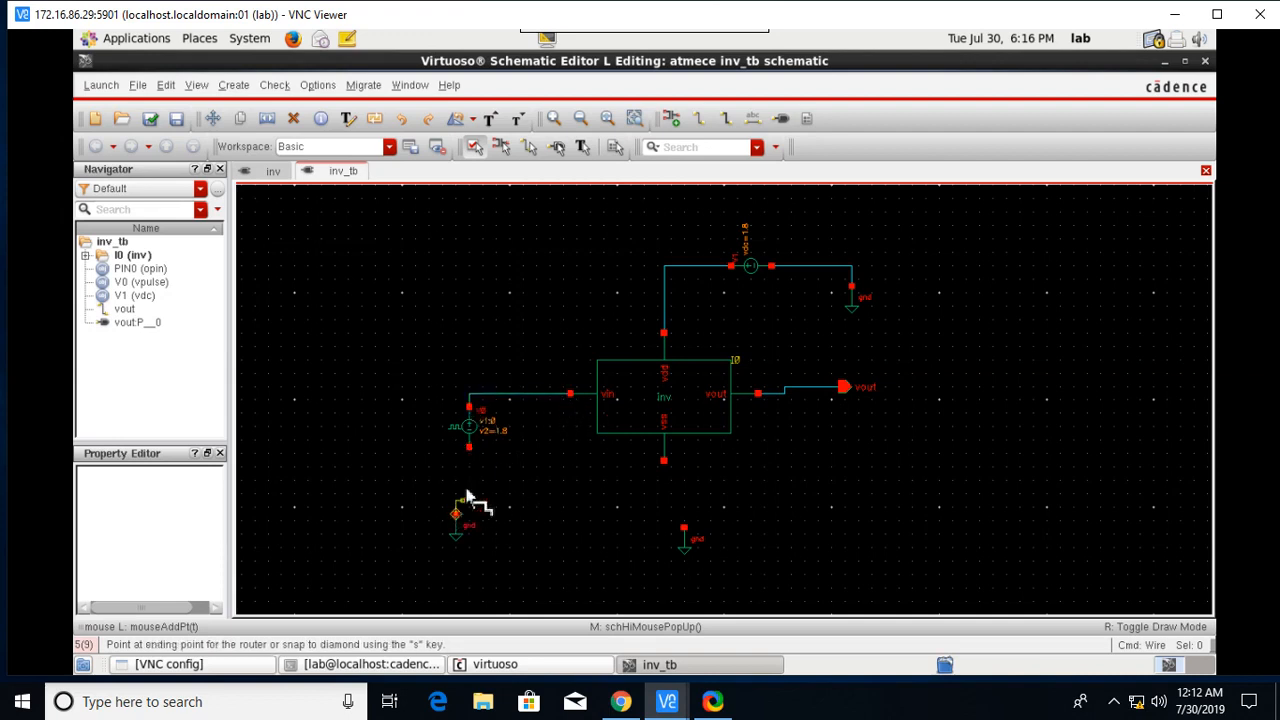
left_click(479, 448)
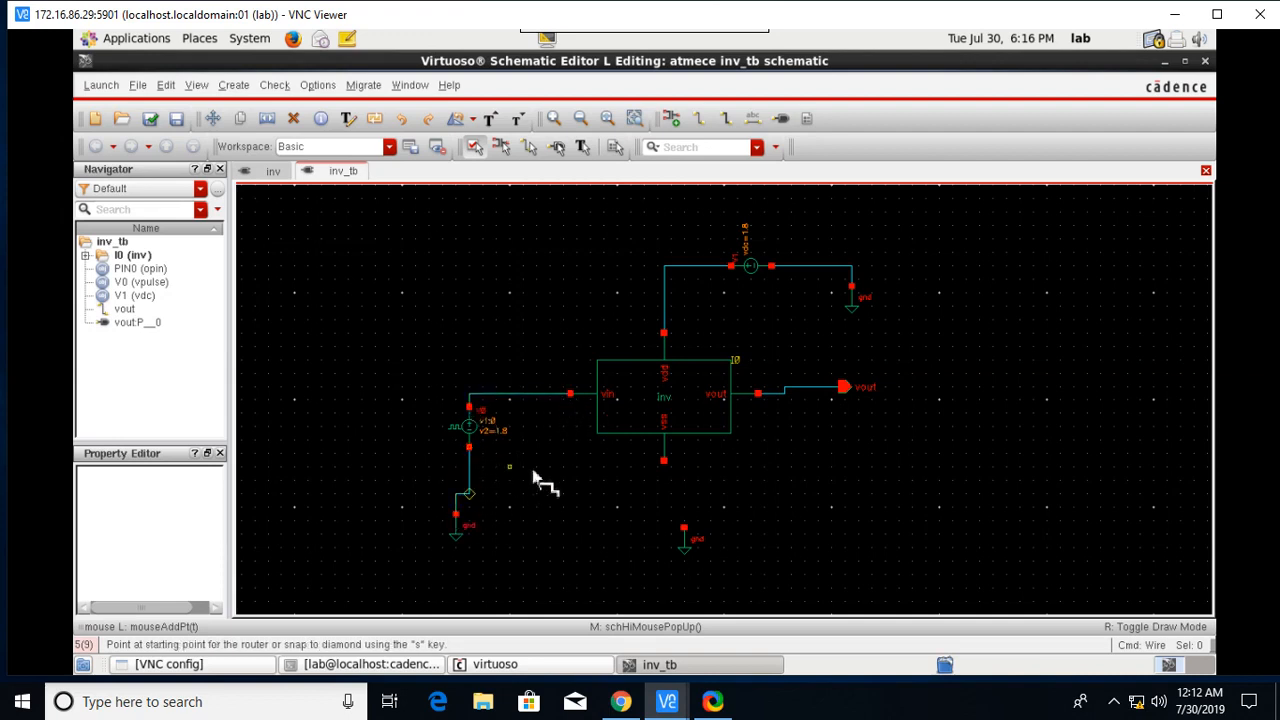
left_click(663, 487)
left_click(685, 528)
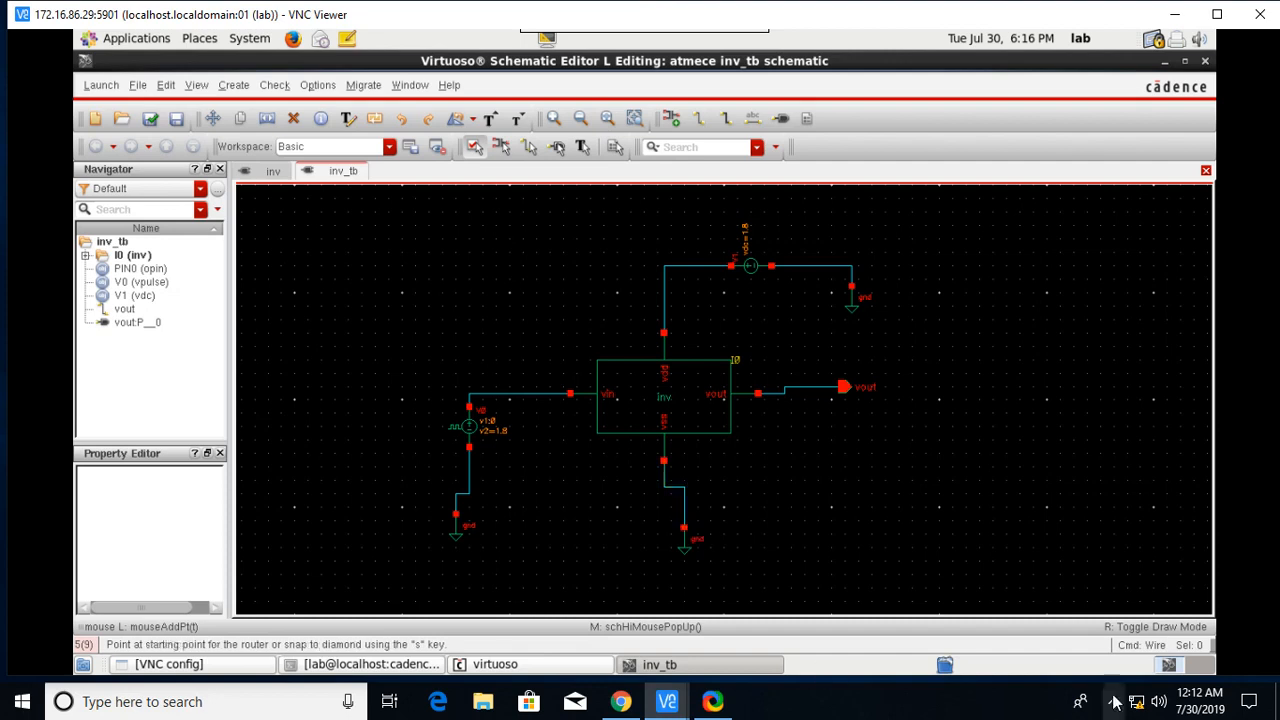
left_click(1113, 702)
Launch ADE L for the testbench and add a transient analysis with a stop time of 200n.
left_click(101, 85)
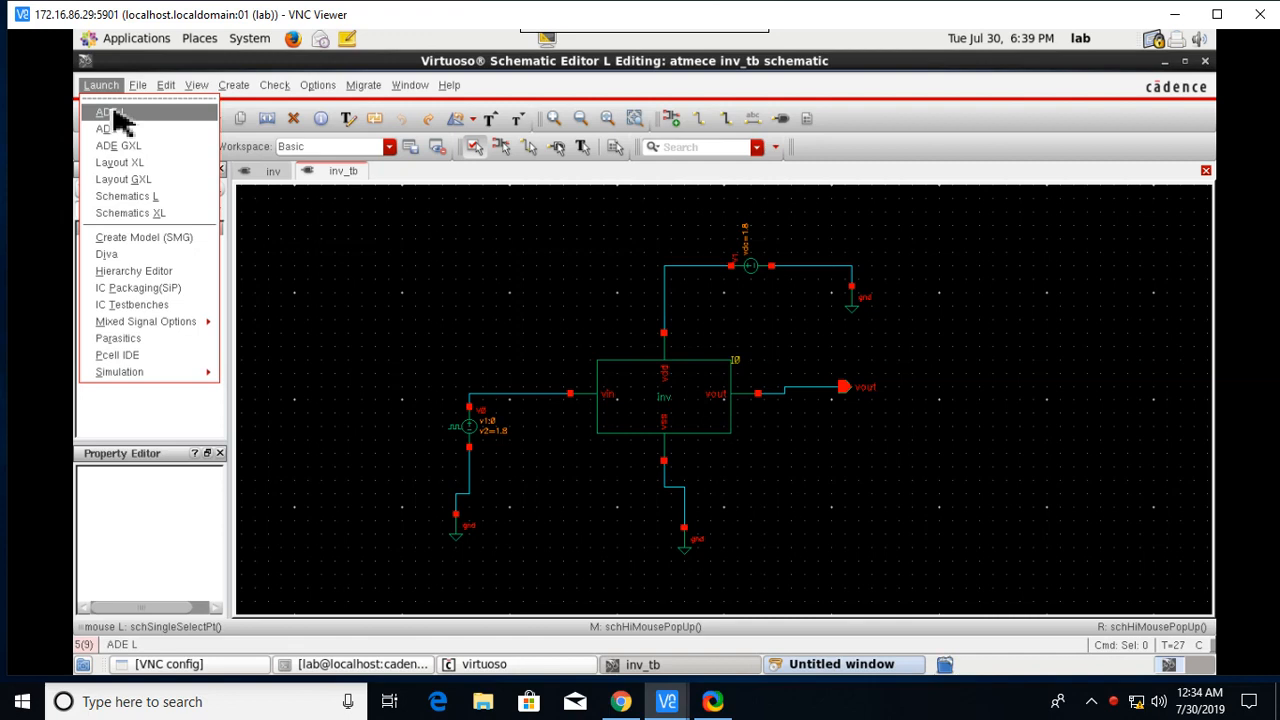
left_click(120, 118)
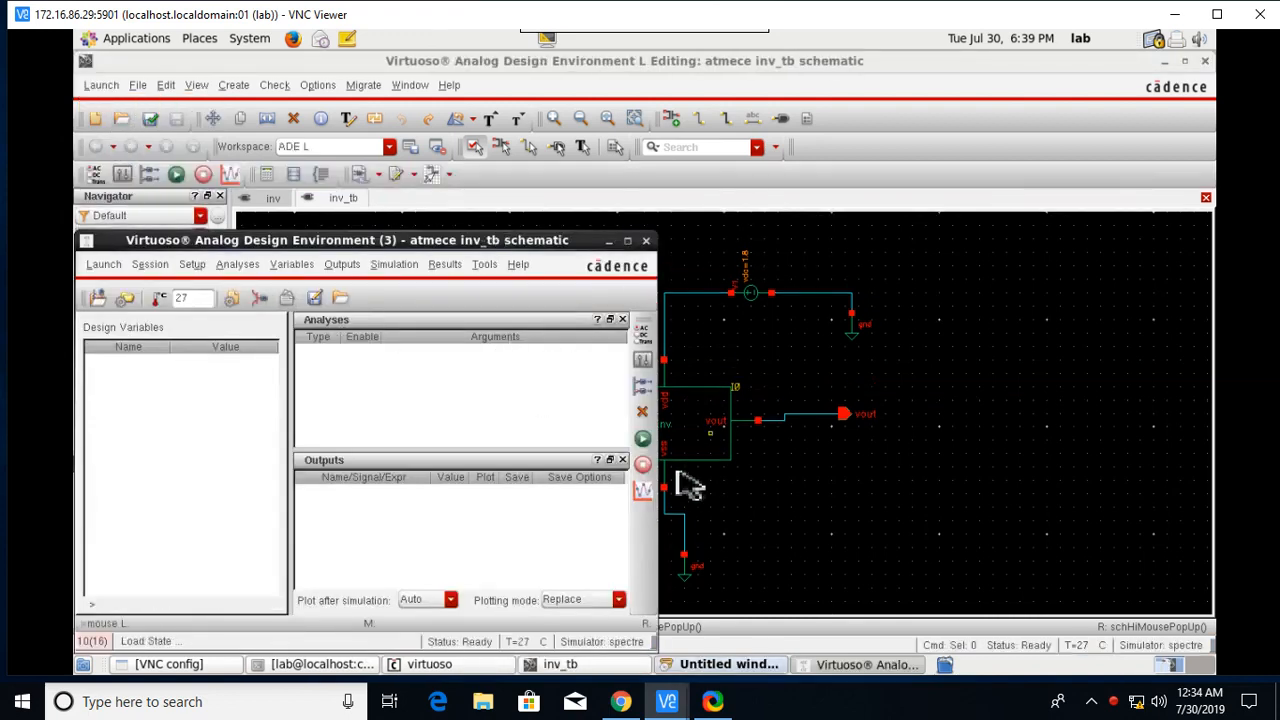
left_click(226, 268)
left_click(252, 293)
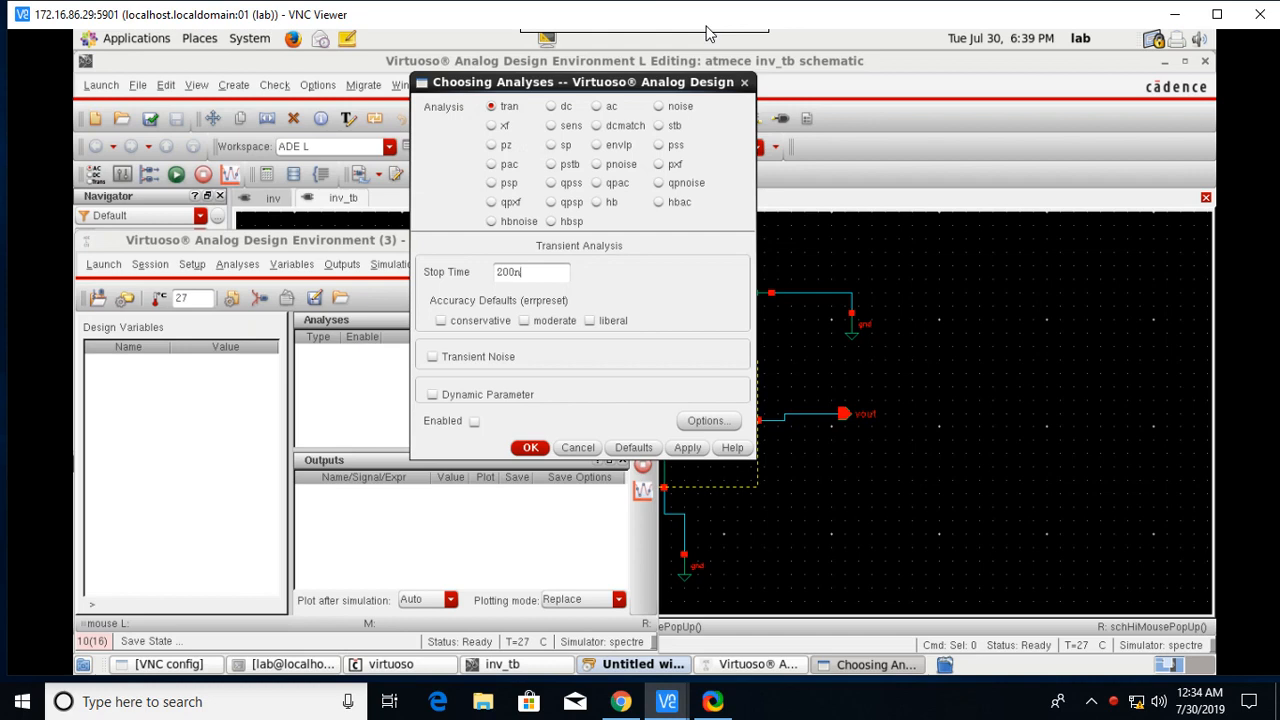
left_click(688, 448)
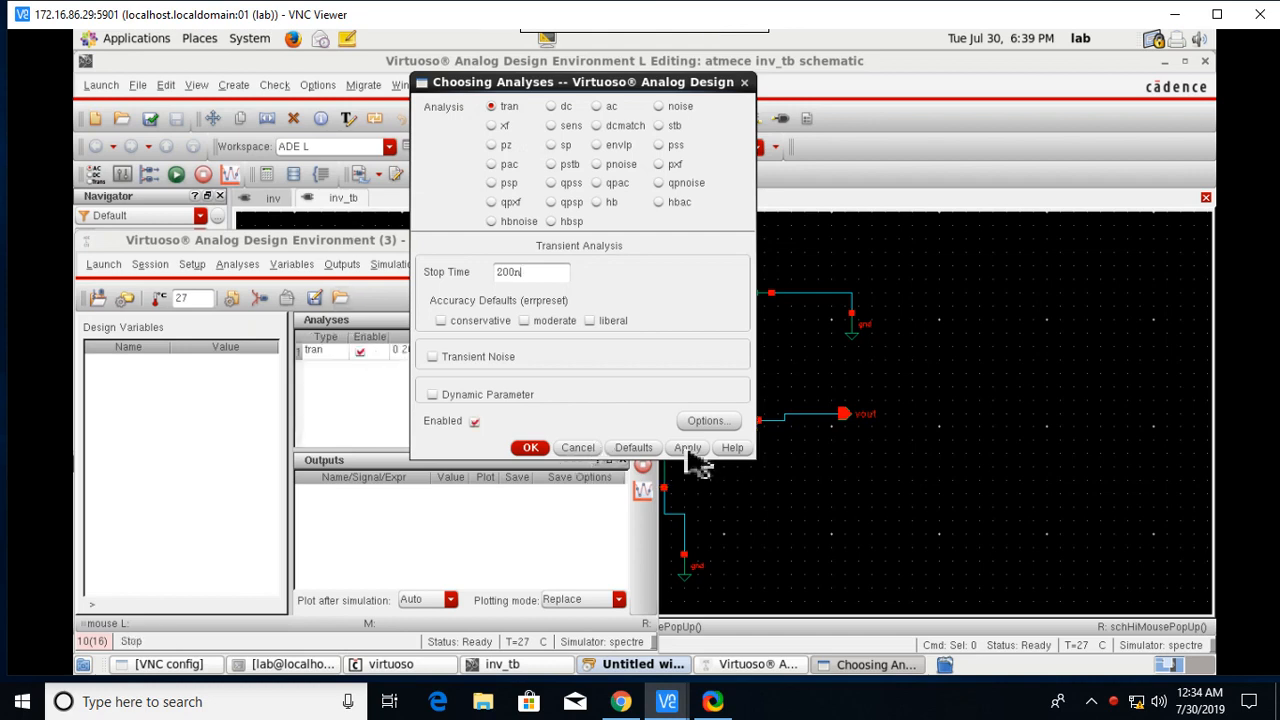
Add a DC analysis that saves the operating point and sweeps the pulse source's DC voltage from 0 to 1.8.
left_click(563, 108)
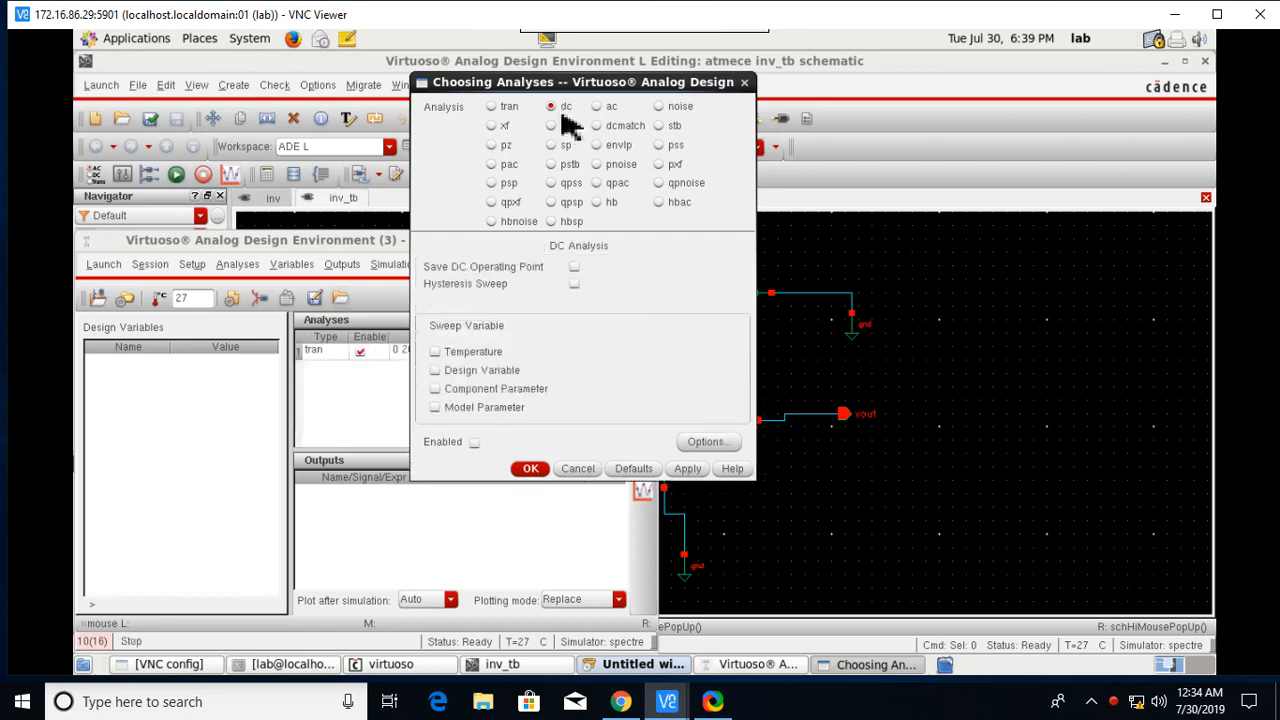
left_click(574, 268)
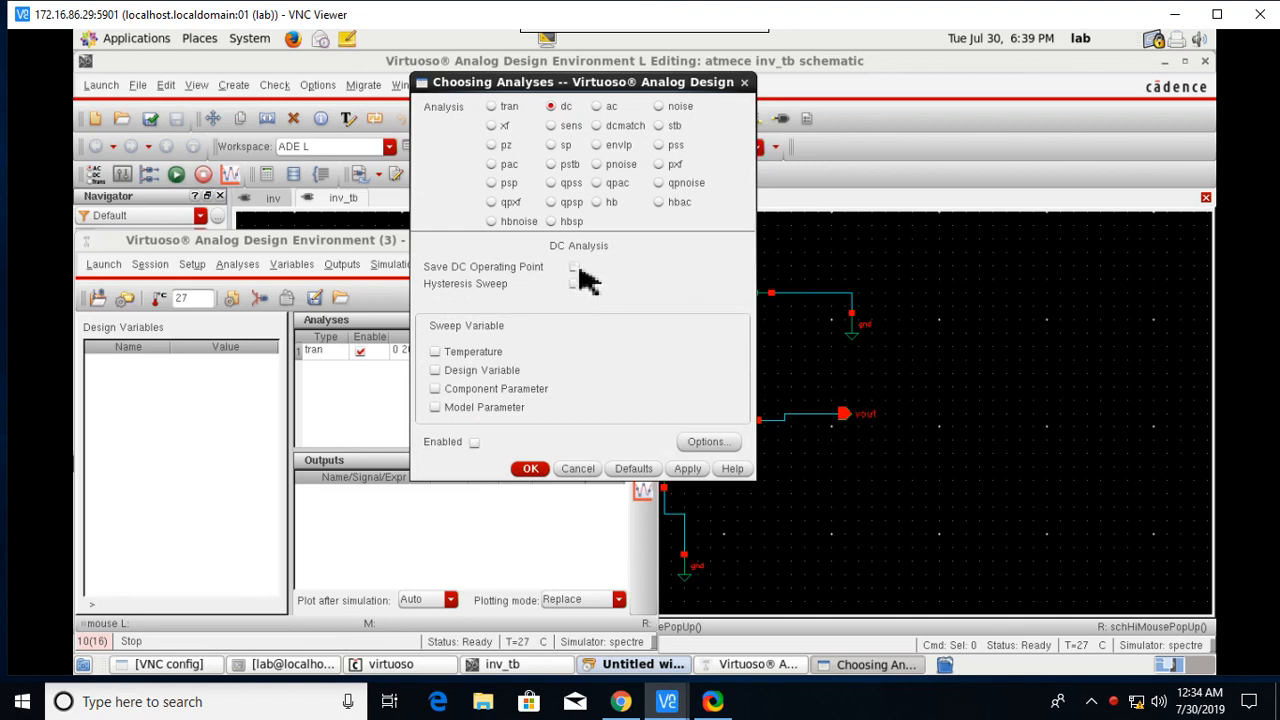
left_click(436, 390)
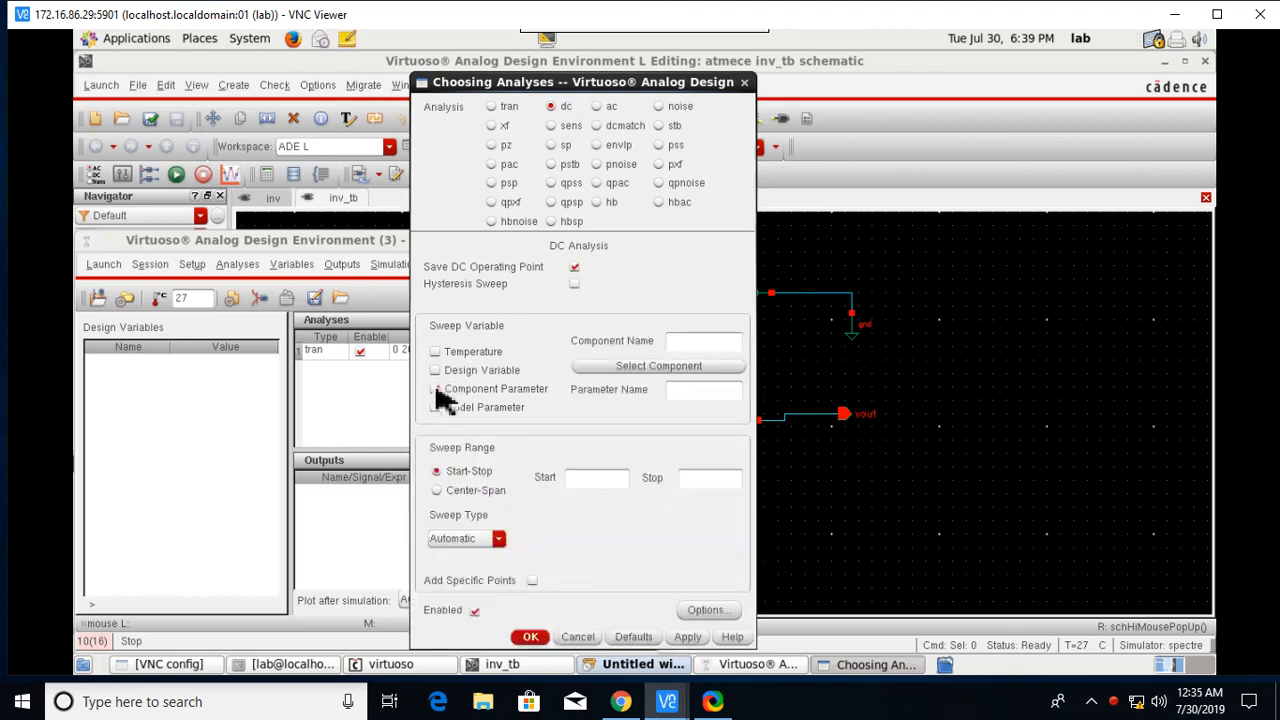
left_click(645, 368)
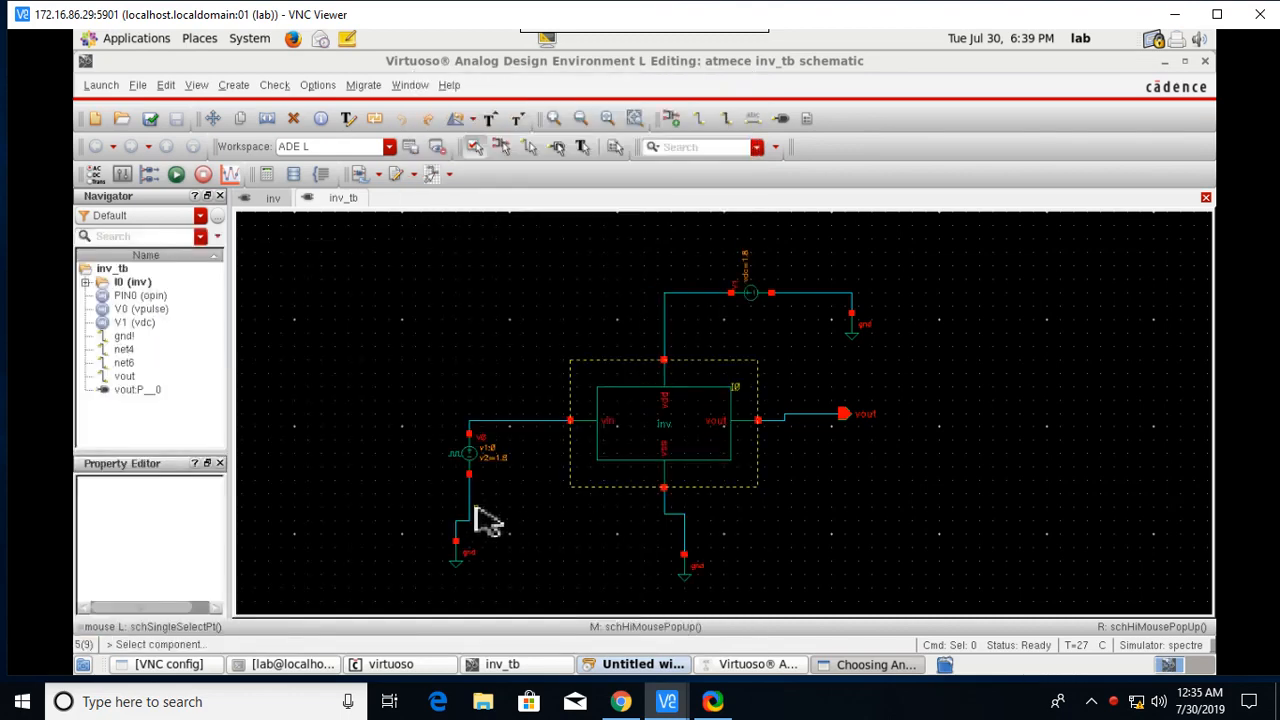
left_click(474, 460)
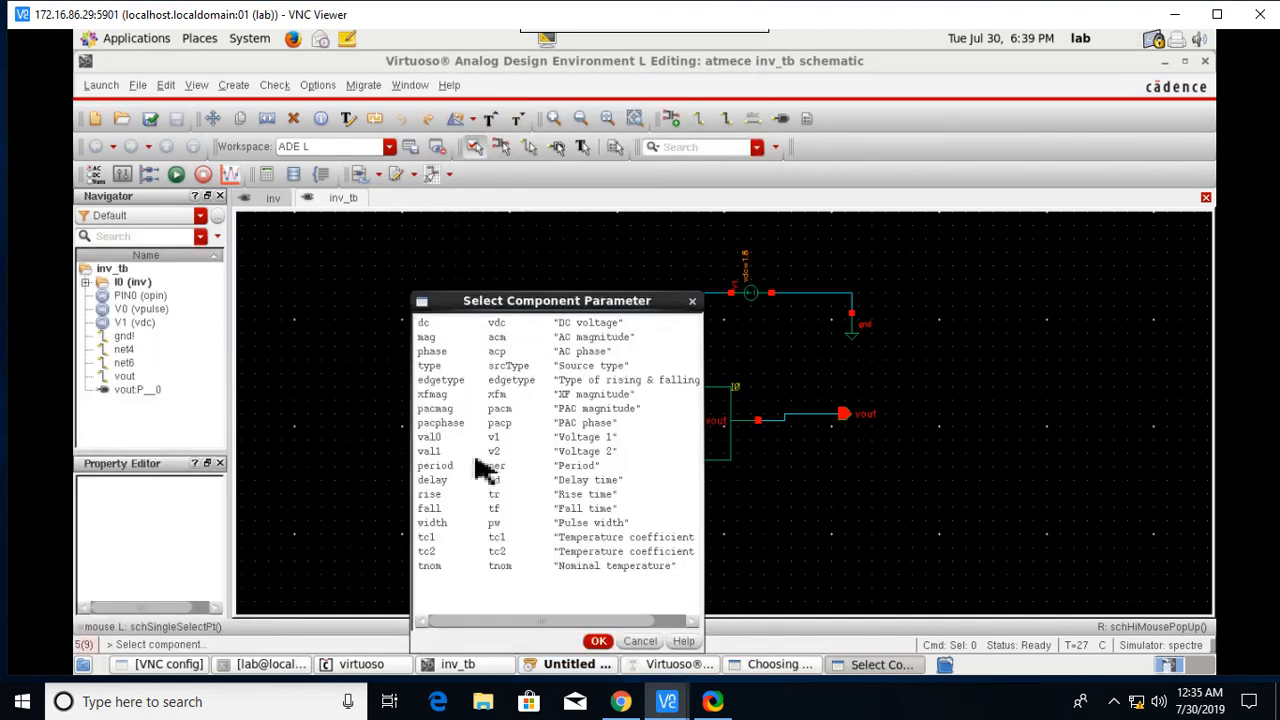
double_click(502, 323)
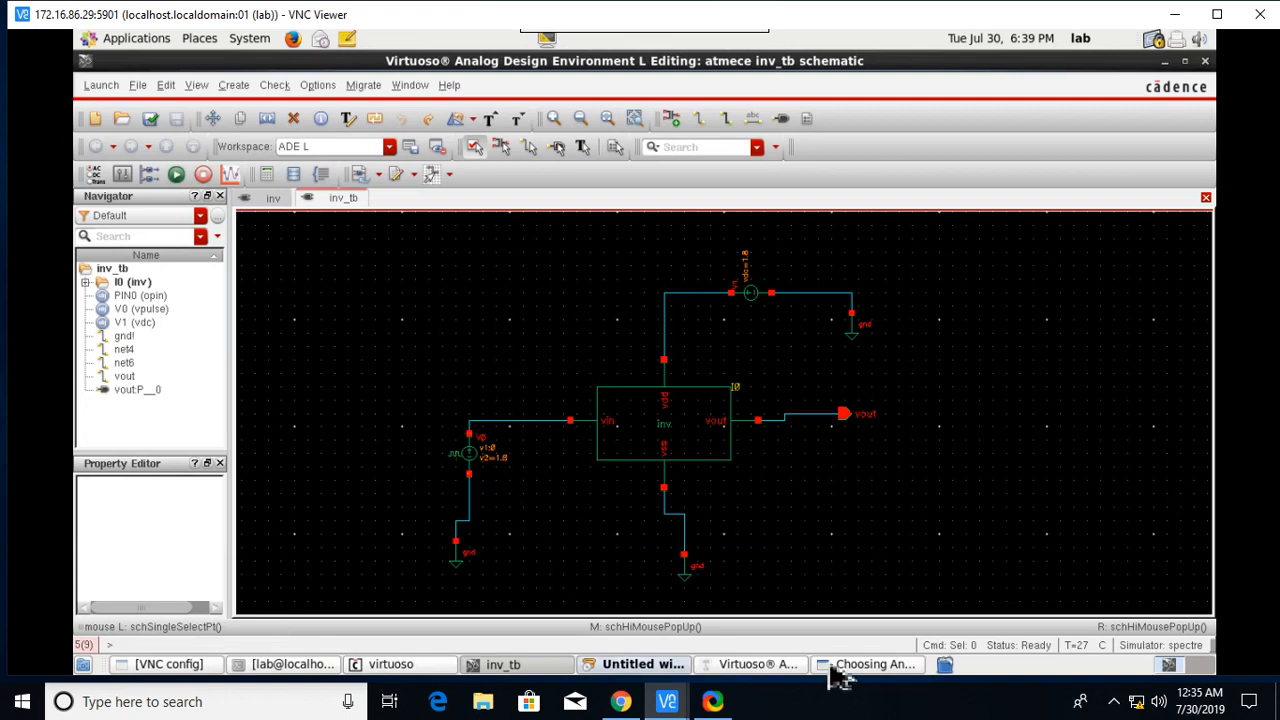
left_click(862, 668)
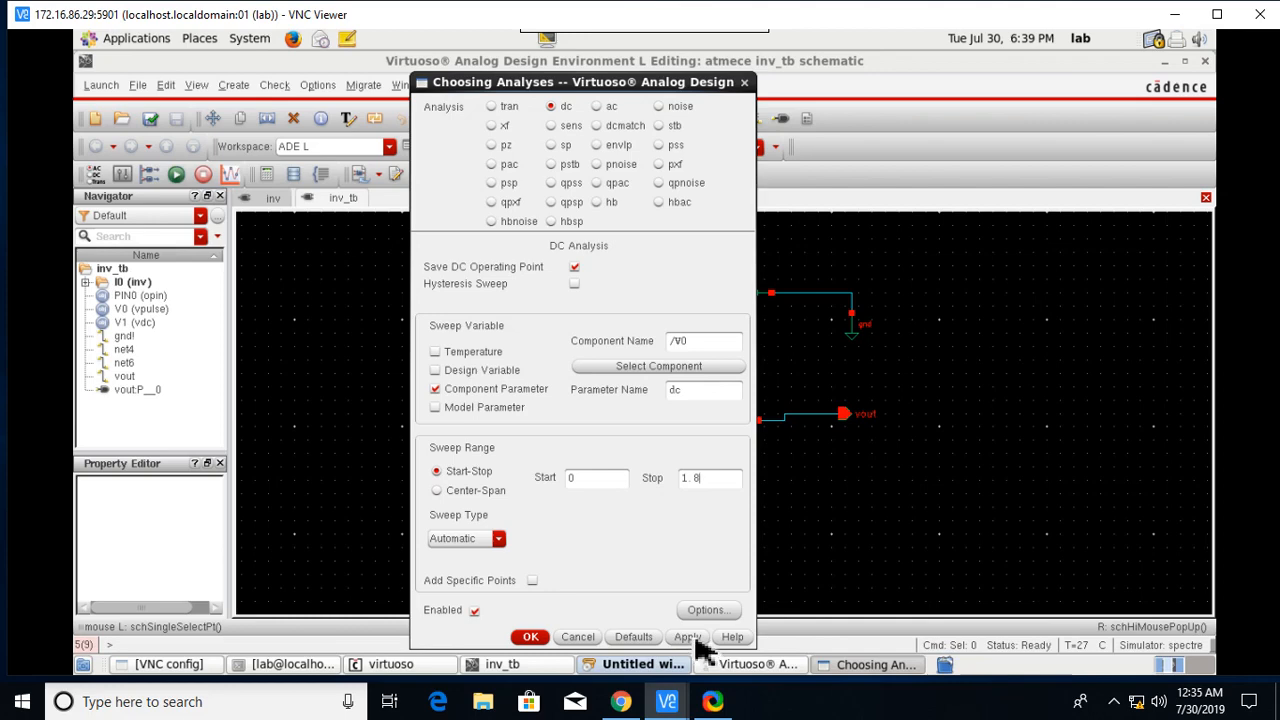
left_click(530, 637)
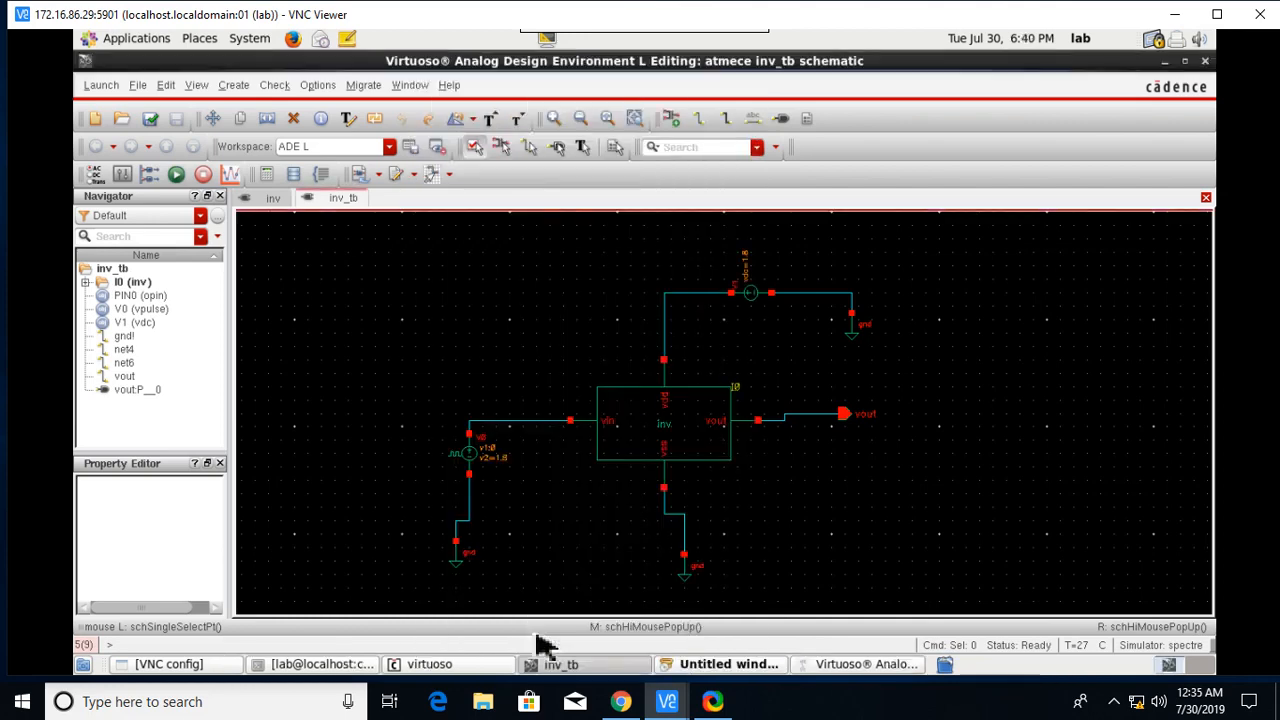
Set the inverter's input net and the vout net as plotted outputs, selecting them from the schematic.
left_click(868, 666)
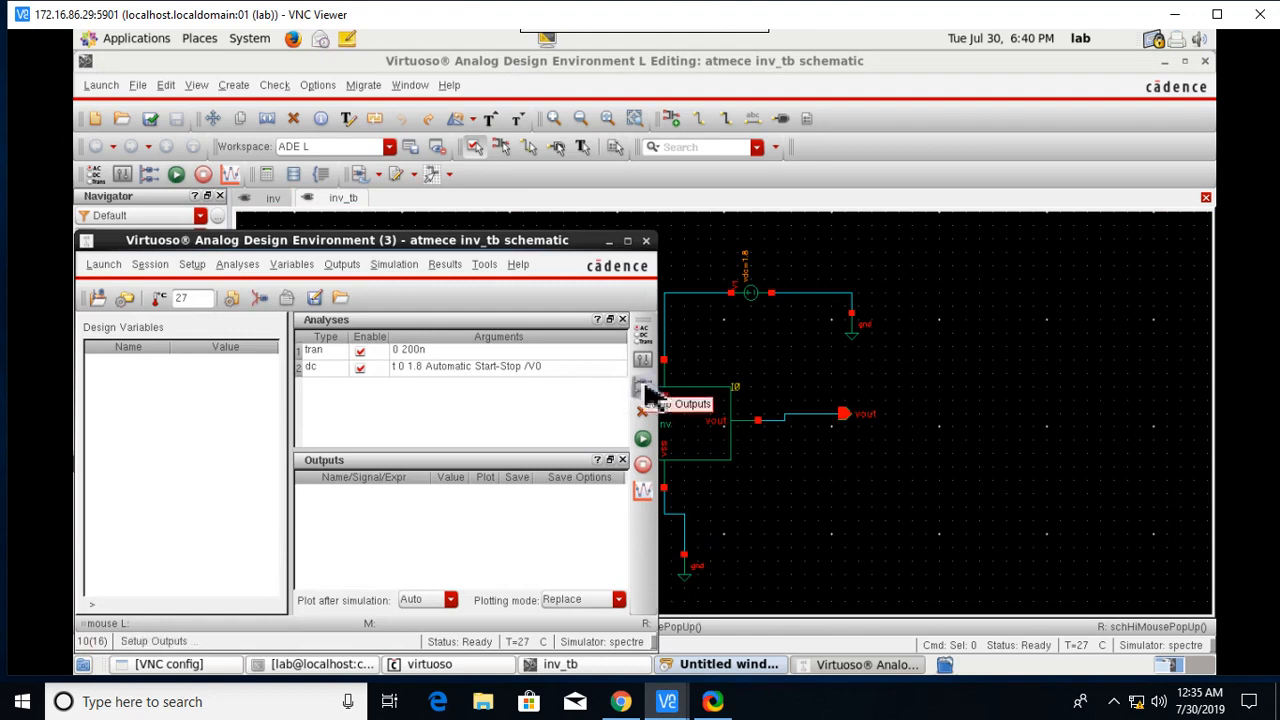
left_click(342, 265)
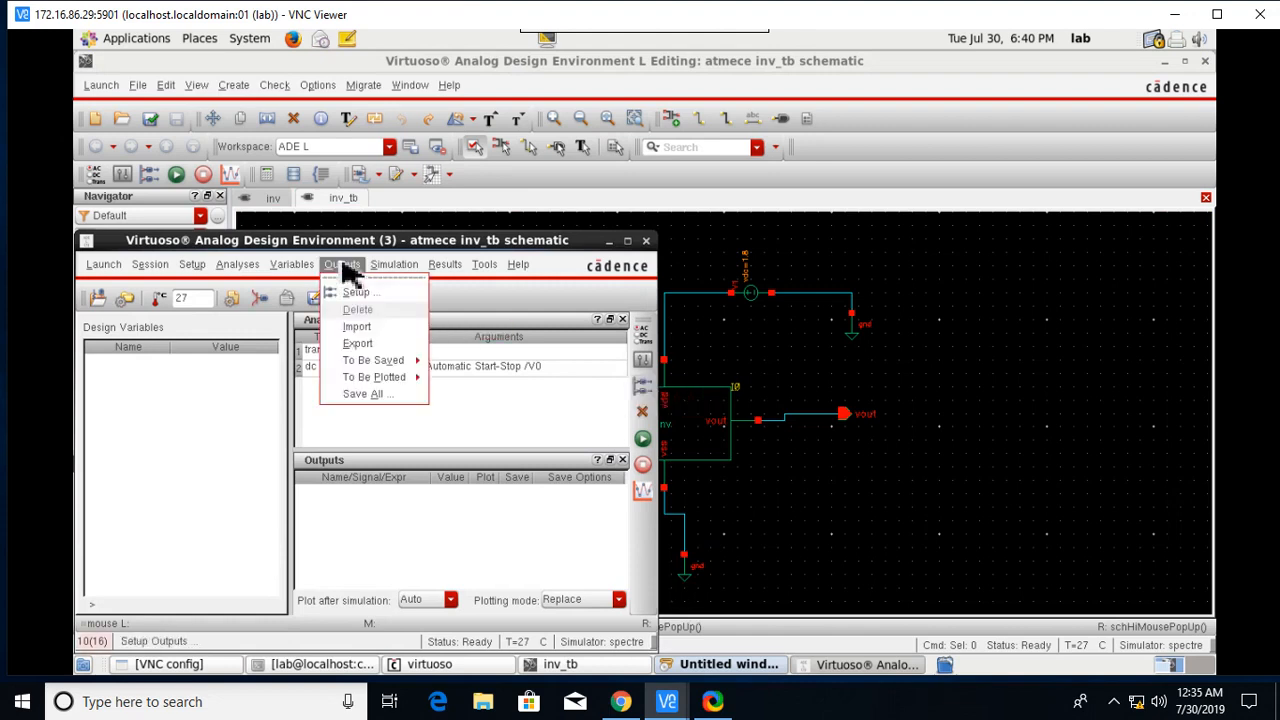
left_click(358, 292)
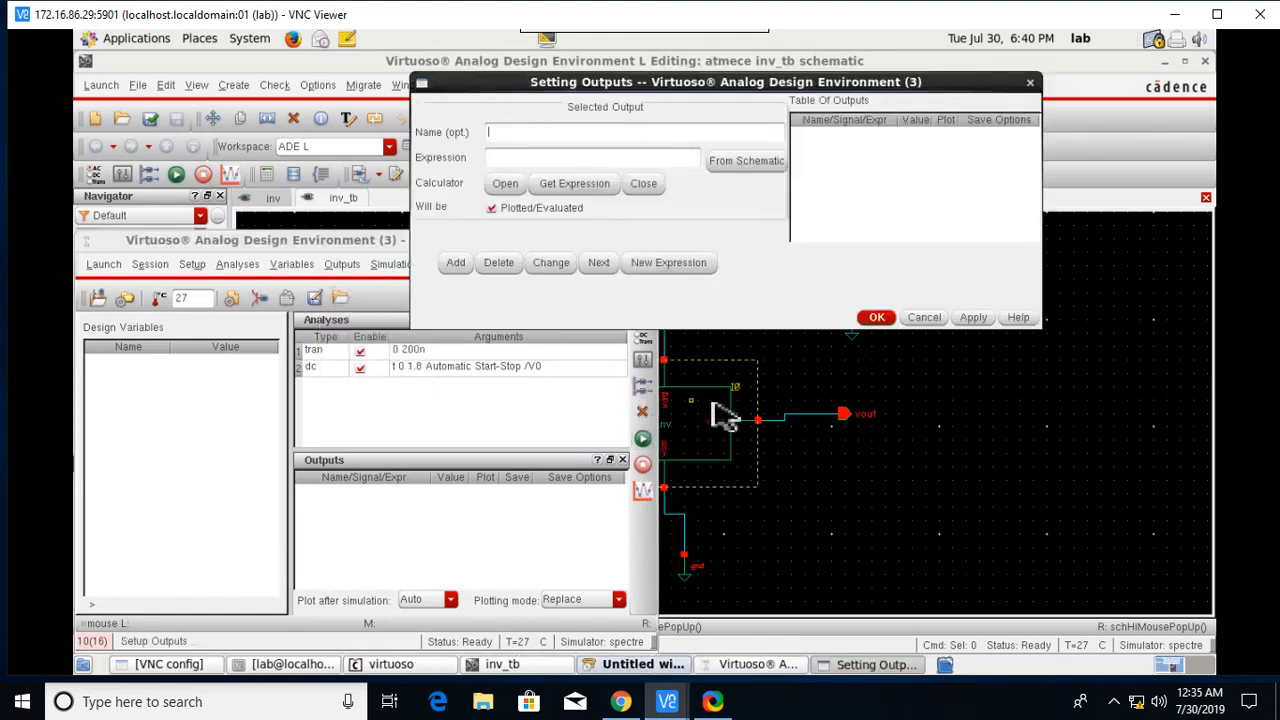
left_click(748, 163)
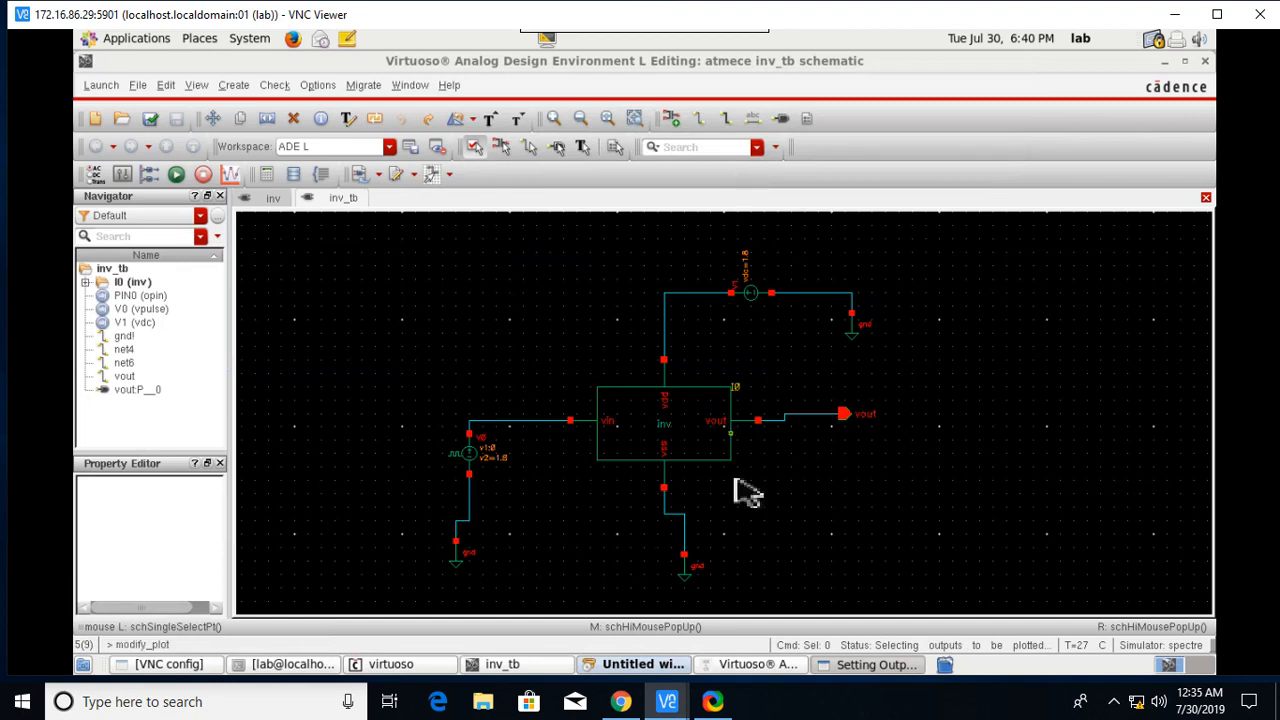
left_click(523, 421)
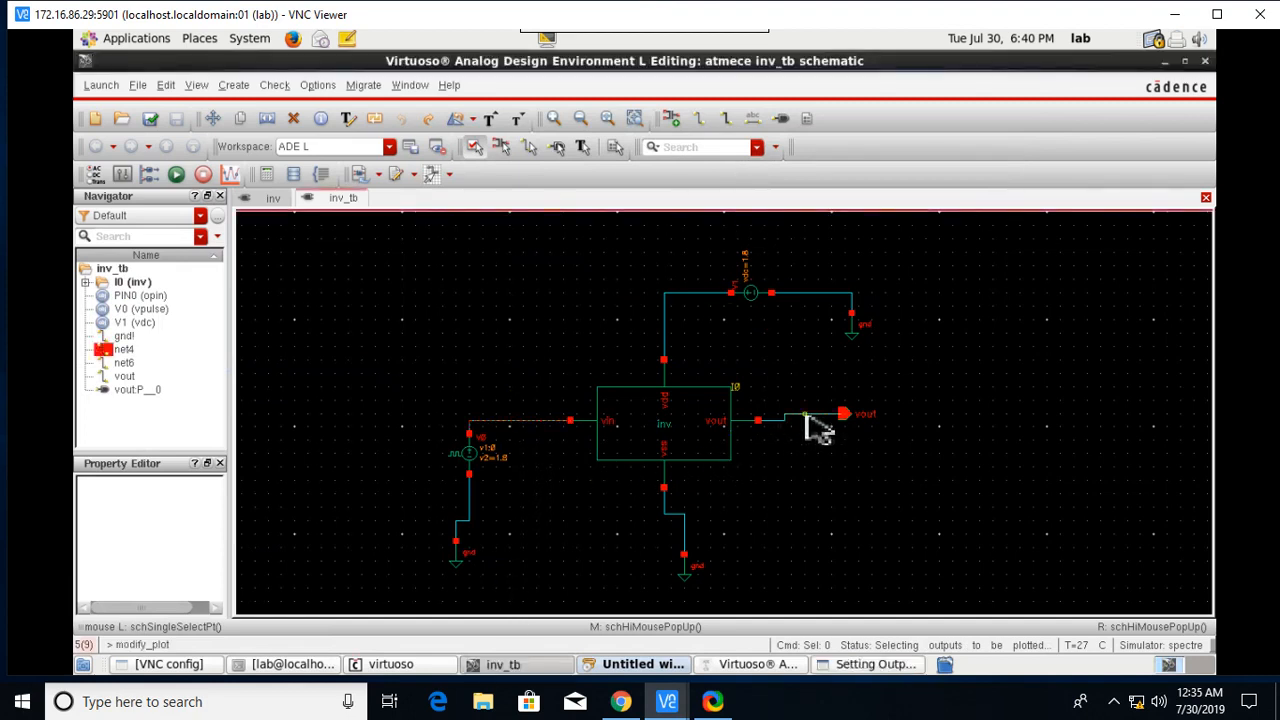
left_click(806, 414)
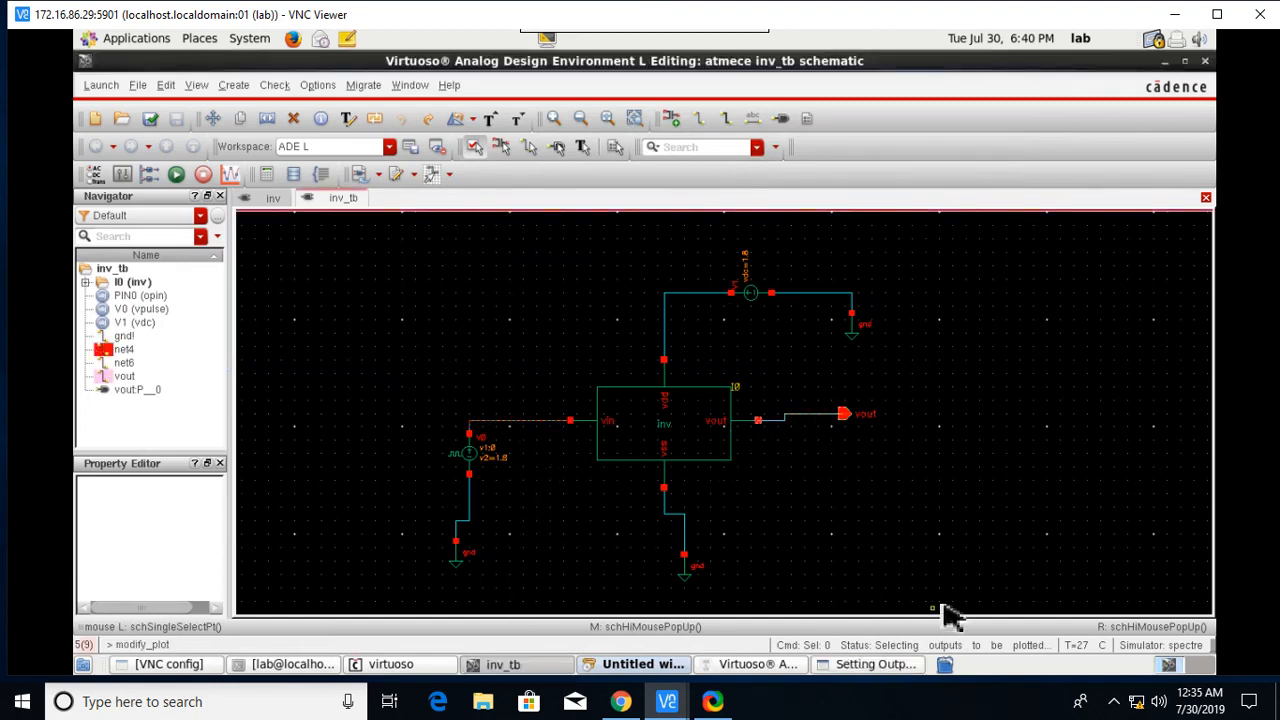
Run the simulation and split the traces of the transient and DC responses into separate strips.
left_click(180, 174)
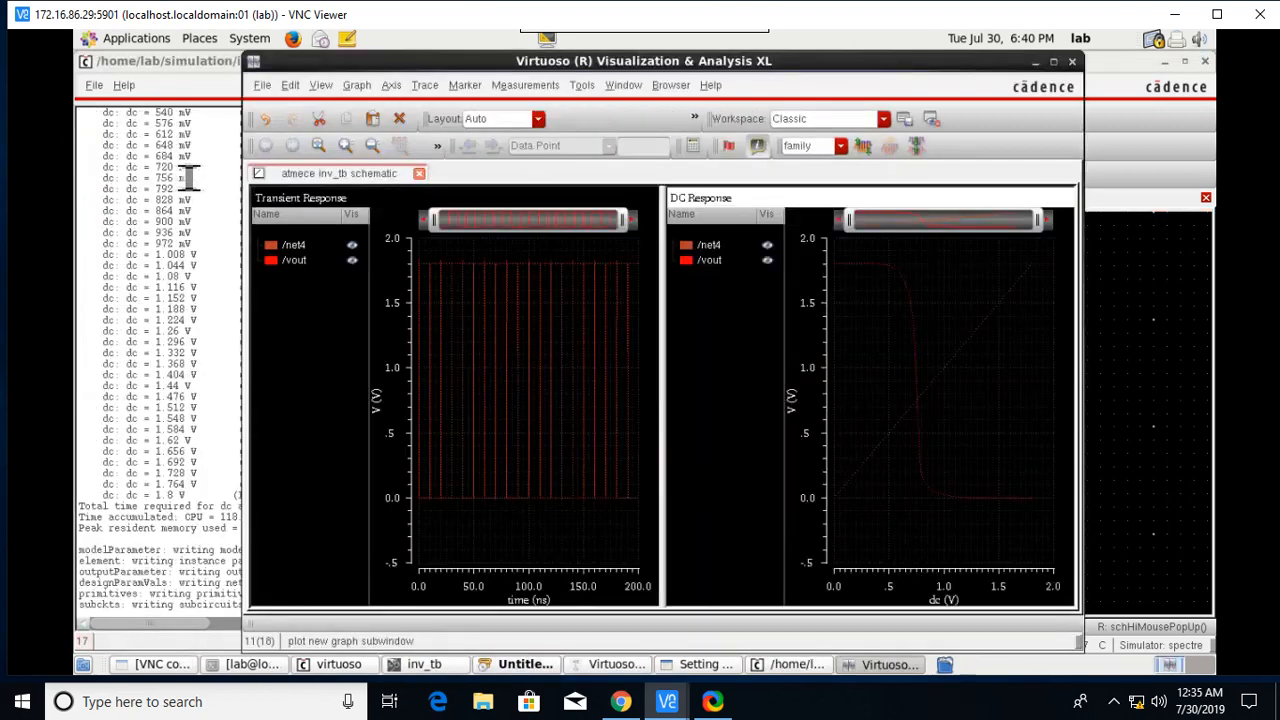
left_click(598, 297)
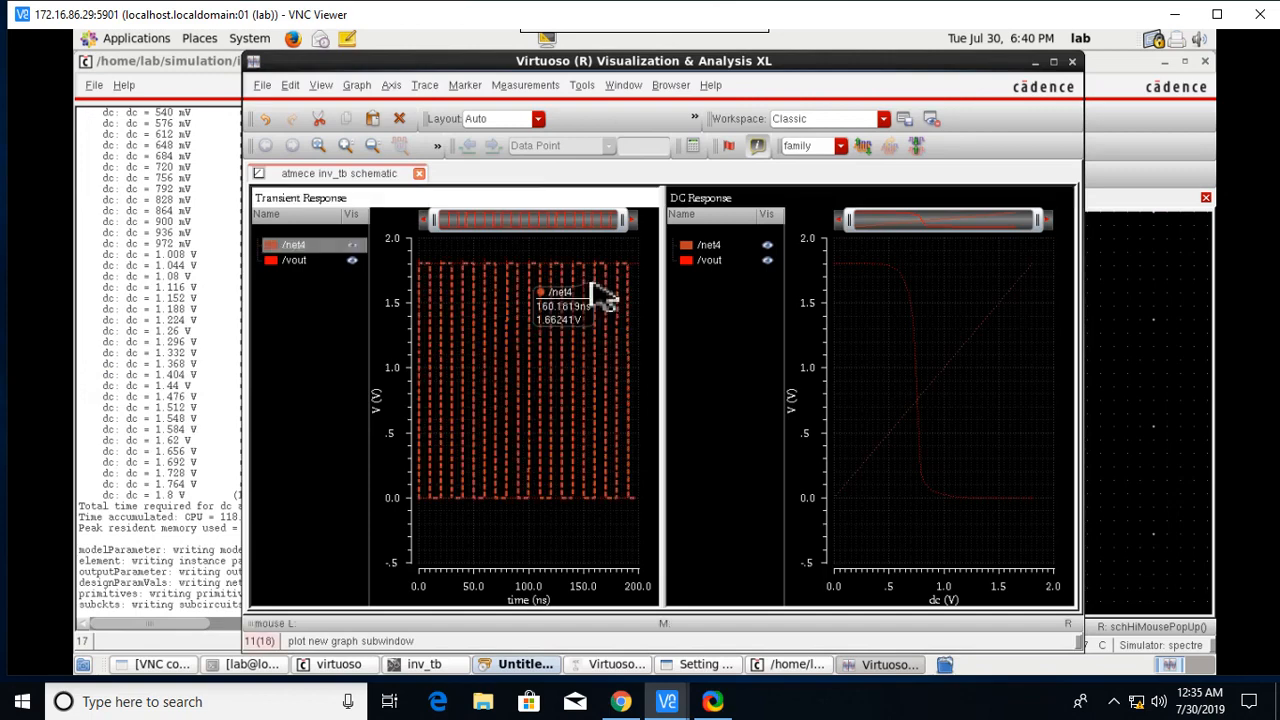
left_click(863, 146)
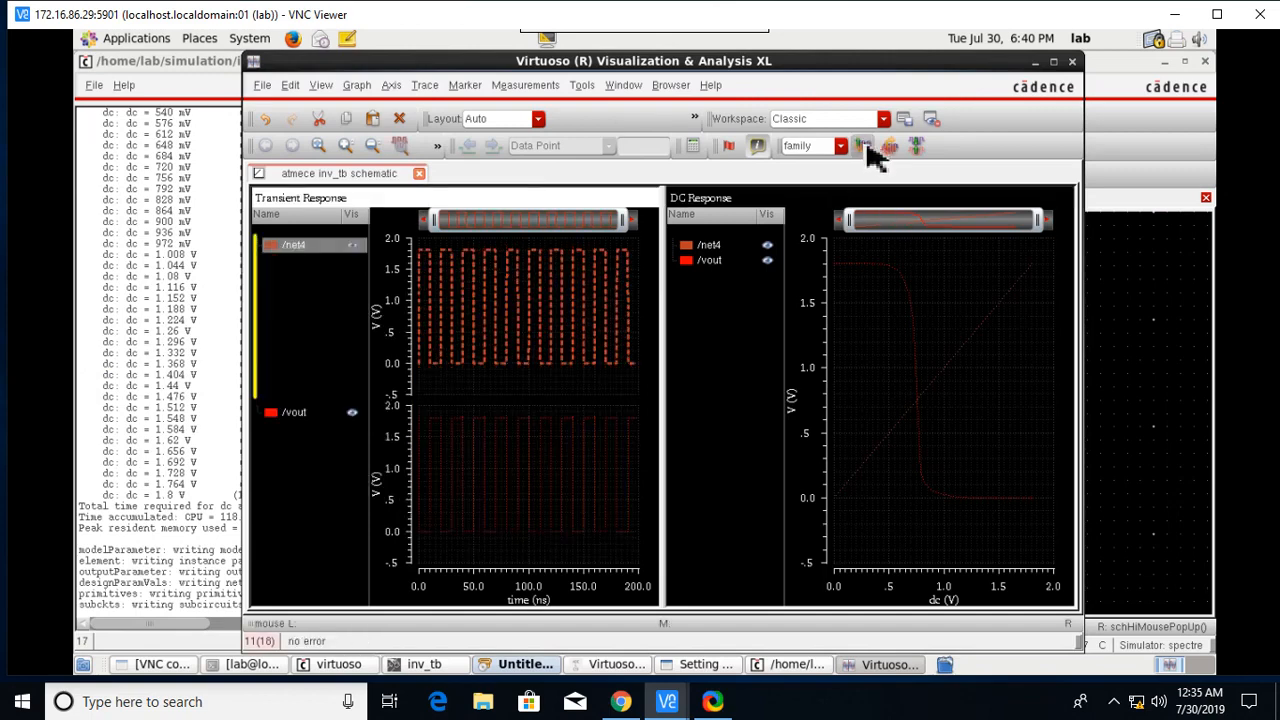
left_click(909, 363)
left_click(866, 150)
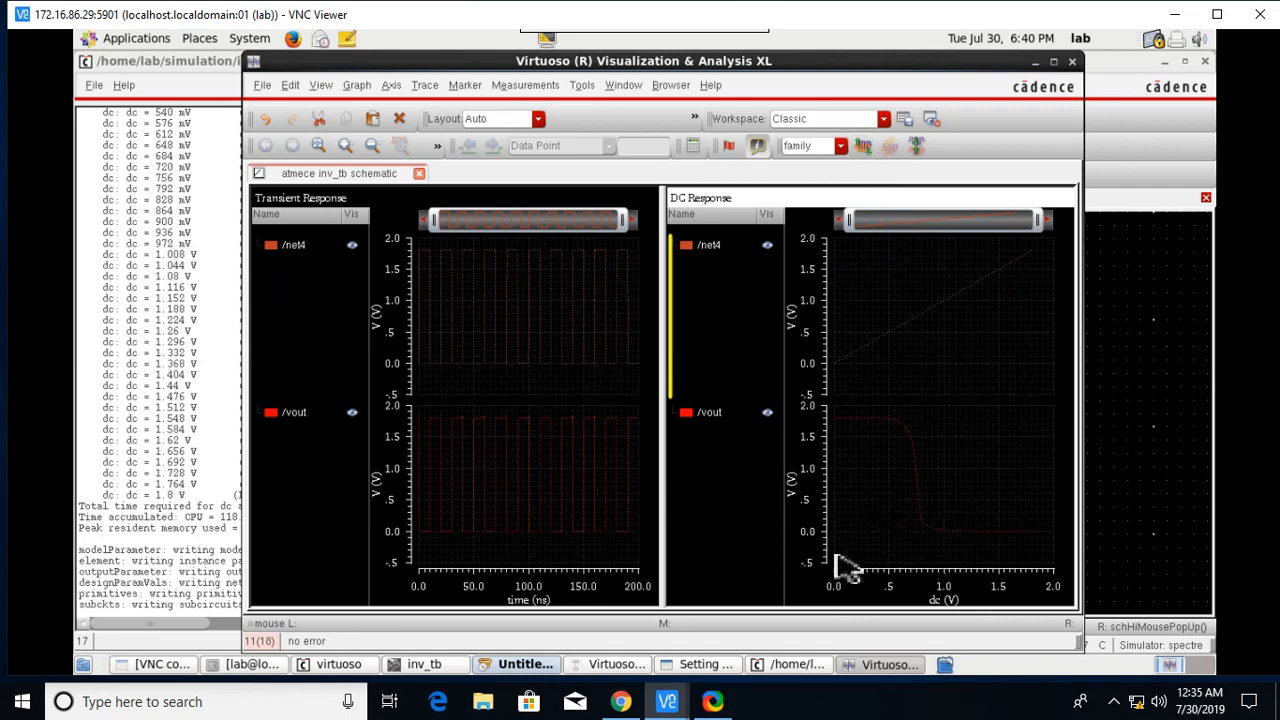
Close the waveform window and the simulation log.
mouse_move(520, 482)
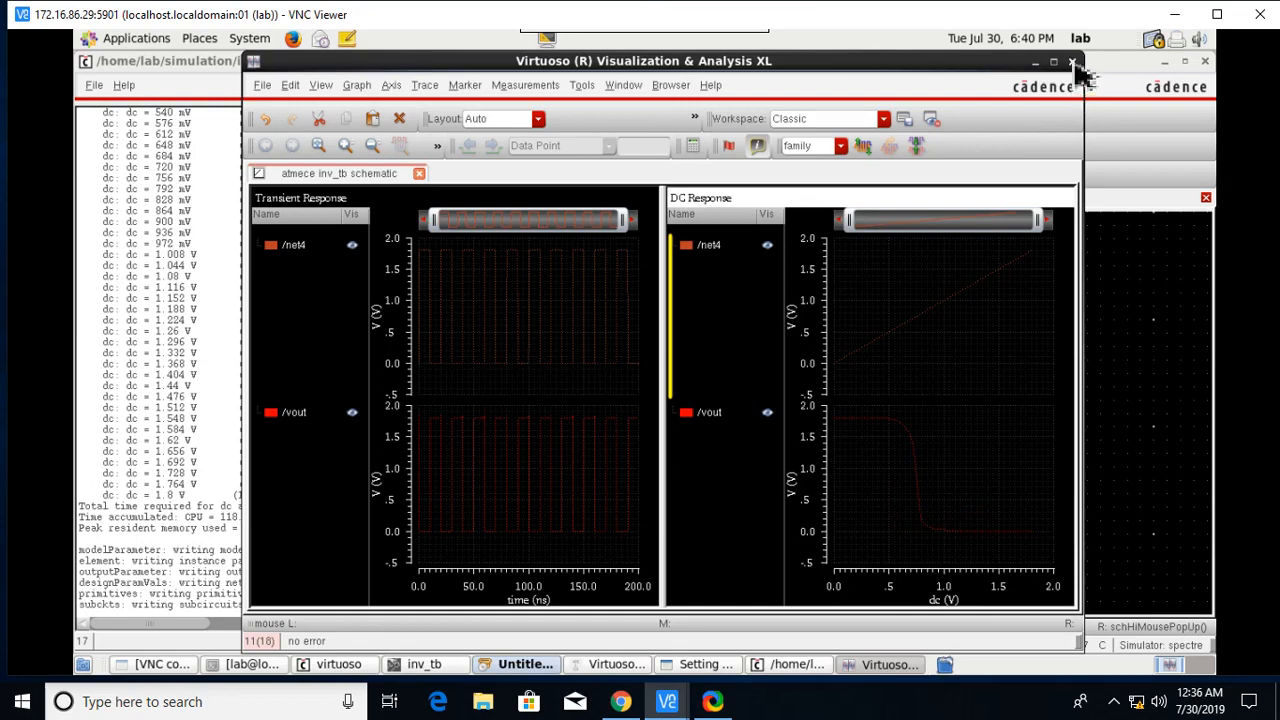
left_click(1073, 63)
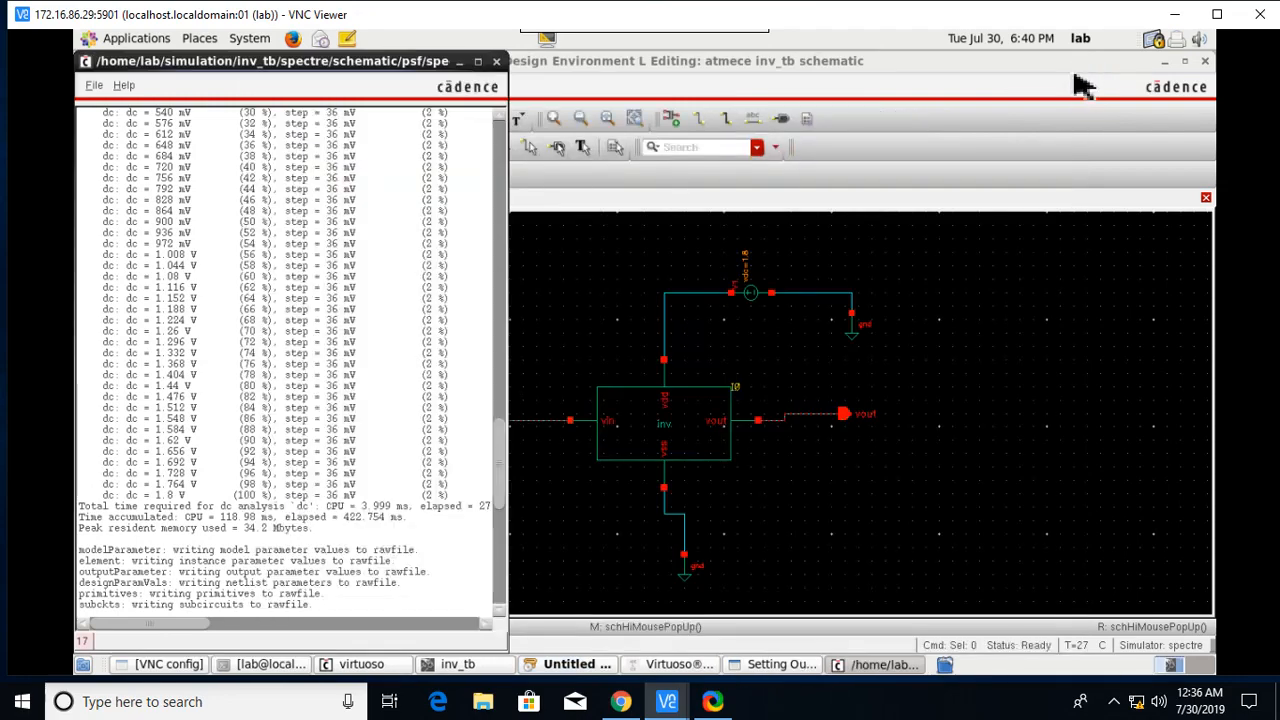
left_click(497, 62)
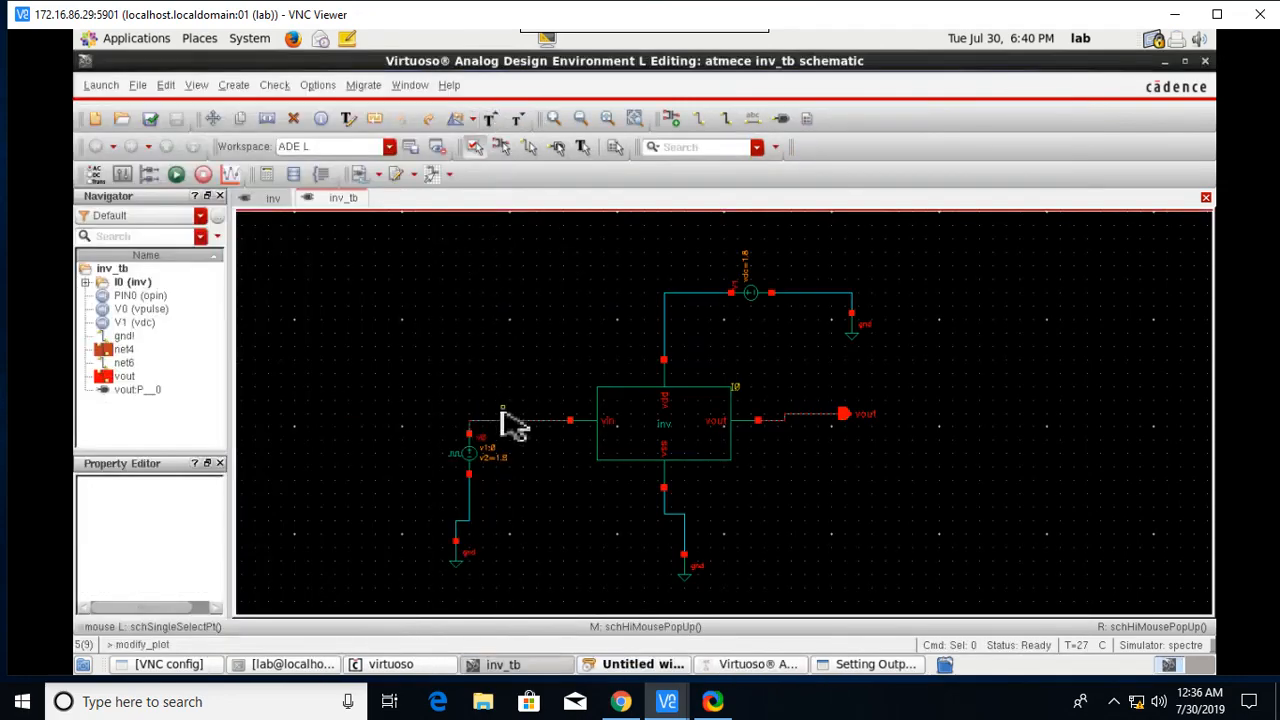